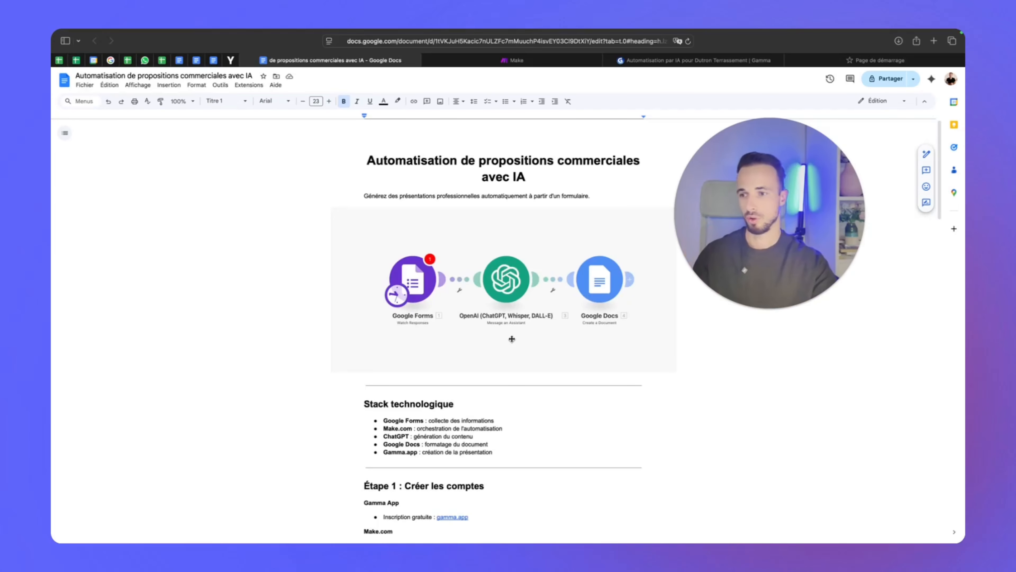
Scroll the Google Docs guide down to its later steps, briefly highlighting the Gamma.app line
{"action": "scroll", "coordinate": [497, 387], "scroll_direction": "down", "scroll_amount": 3}
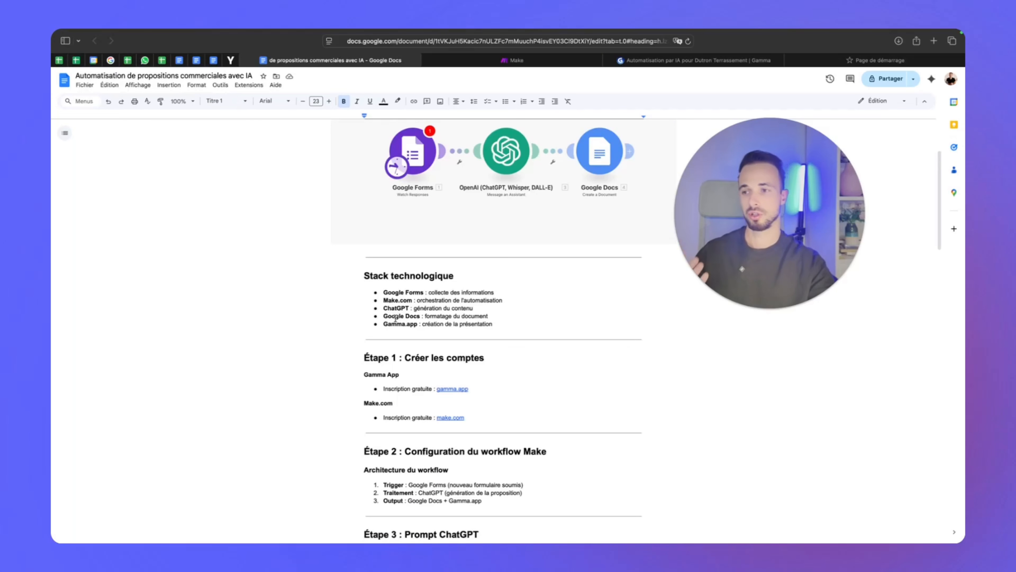
{"action": "left_click_drag", "start_coordinate": [508, 324], "coordinate": [392, 325]}
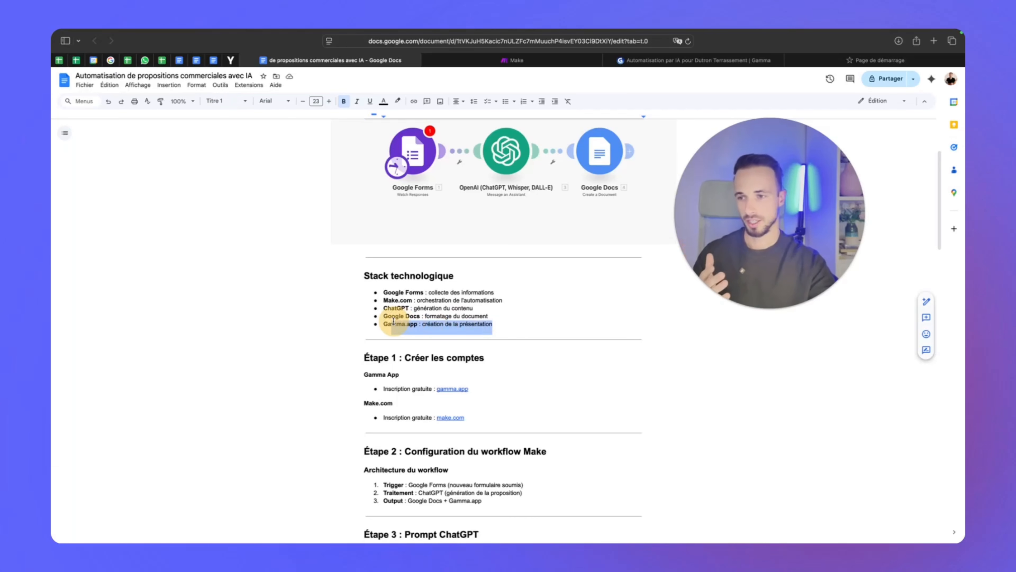
{"action": "left_click", "coordinate": [384, 319]}
{"action": "scroll", "coordinate": [392, 325], "scroll_direction": "down", "scroll_amount": 4}
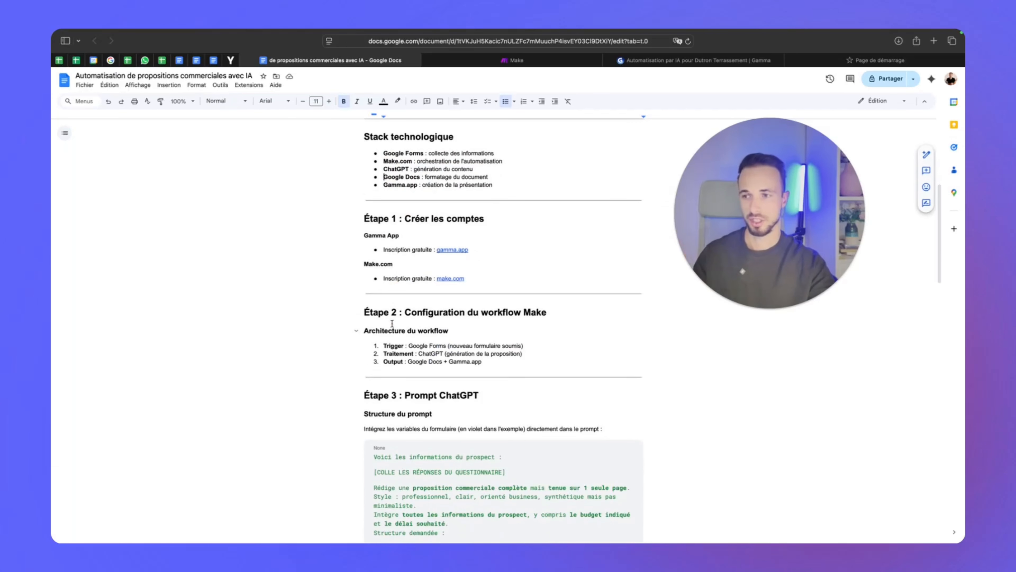
{"action": "scroll", "coordinate": [389, 327], "scroll_direction": "down", "scroll_amount": 1}
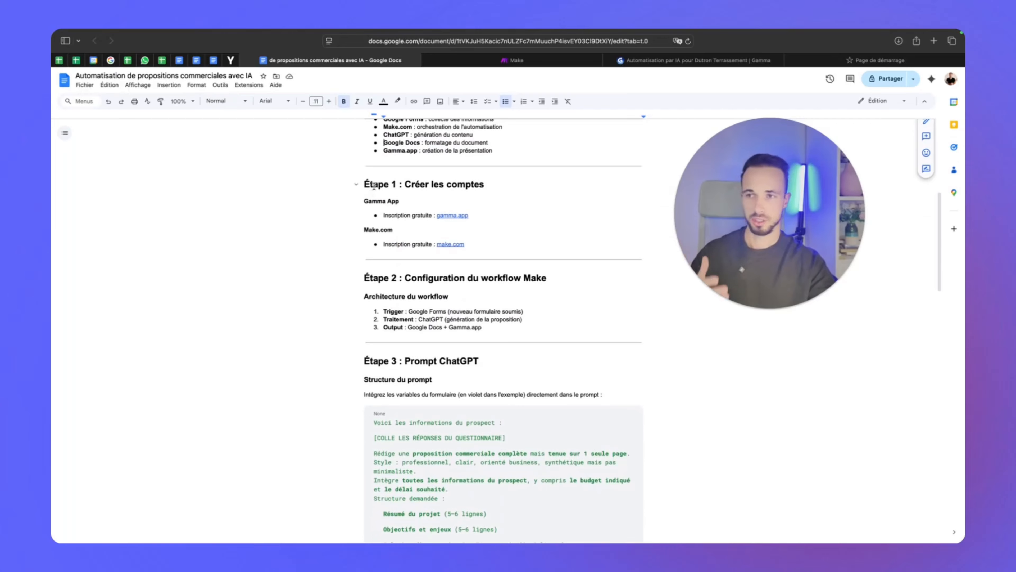
{"action": "scroll", "coordinate": [374, 186], "scroll_direction": "down", "scroll_amount": 15}
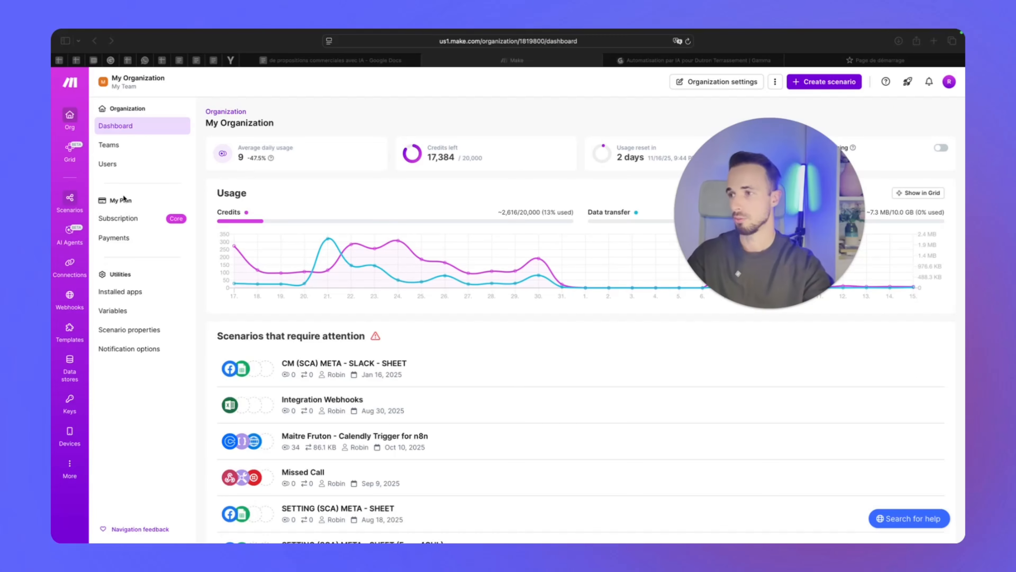
Filter the scenarios list to the Automatisation Devis folder and create a new scenario there
{"action": "left_click", "coordinate": [70, 199]}
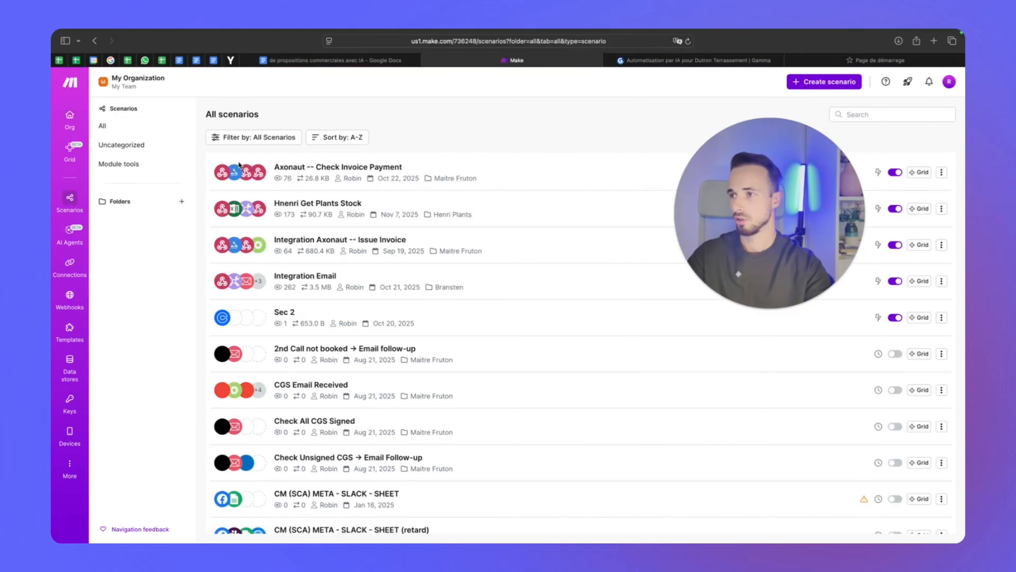
{"action": "key", "text": "ctrl+a"}
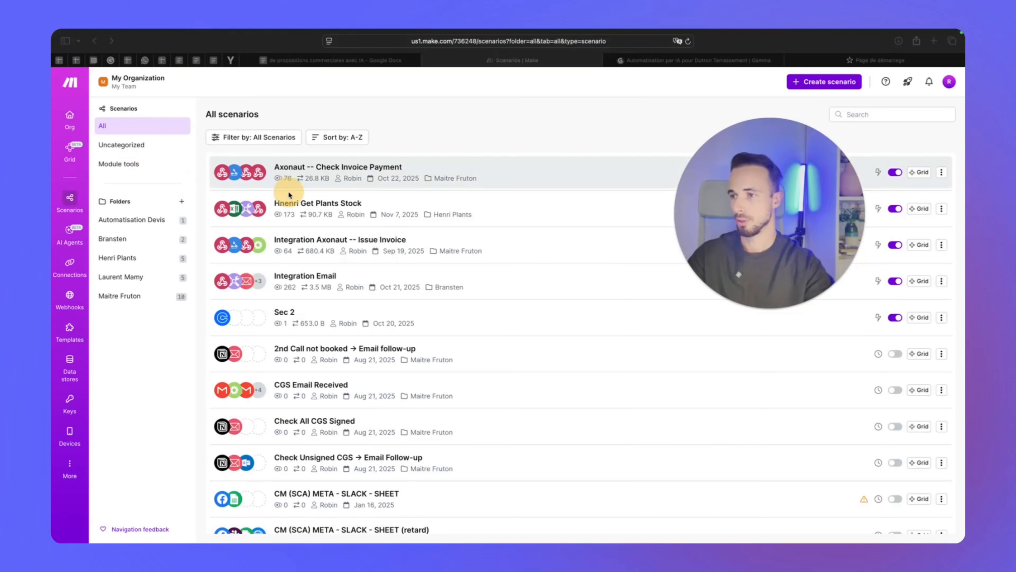
{"action": "left_click", "coordinate": [139, 180]}
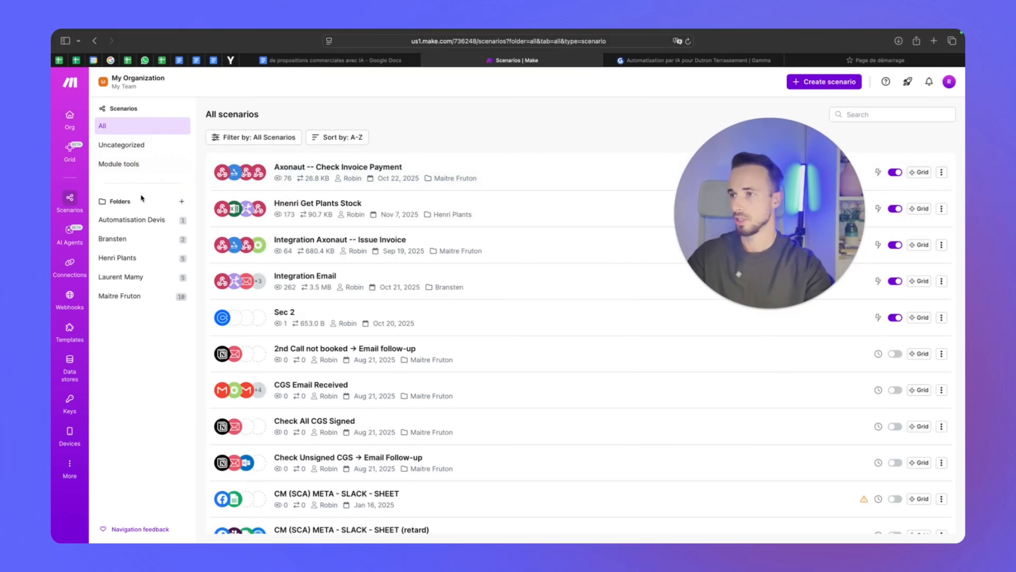
{"action": "left_click", "coordinate": [163, 220]}
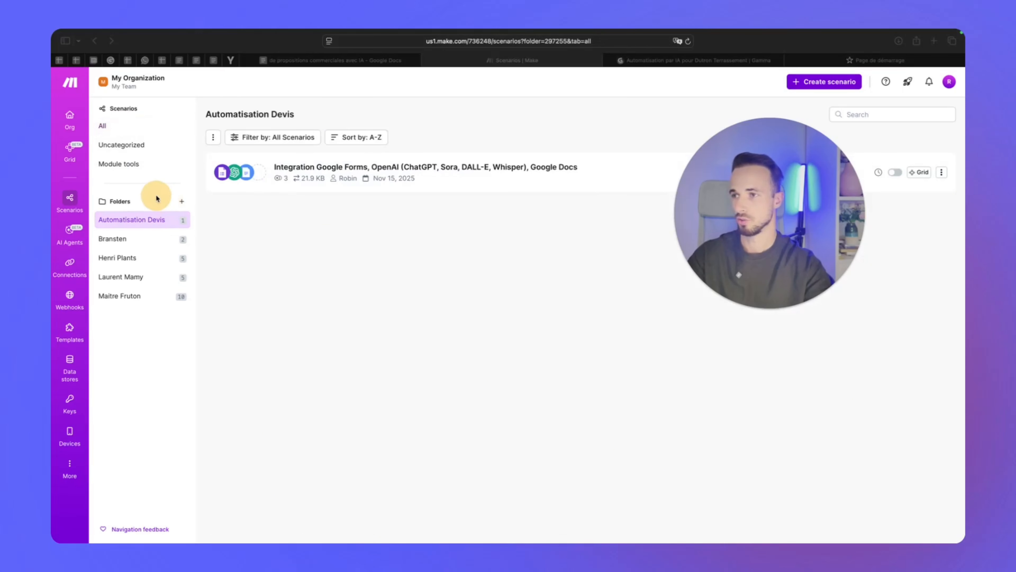
{"action": "left_click", "coordinate": [824, 81]}
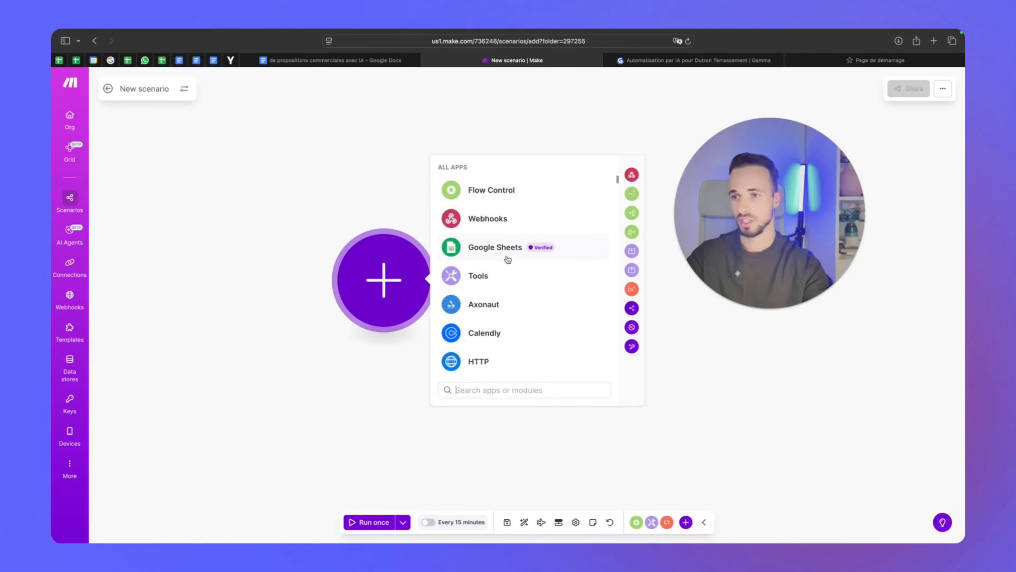
Pick Google Forms > Watch Responses as the trigger and dismiss its settings
{"action": "scroll", "coordinate": [500, 256], "scroll_direction": "down", "scroll_amount": 6}
{"action": "scroll", "coordinate": [508, 260], "scroll_direction": "down", "scroll_amount": 3}
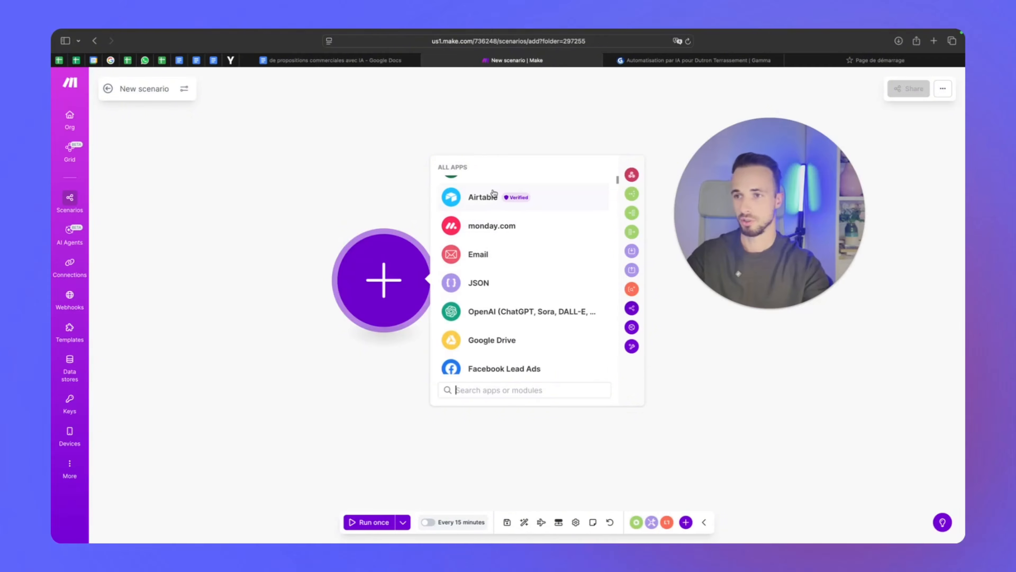
{"action": "scroll", "coordinate": [568, 229], "scroll_direction": "down", "scroll_amount": 3}
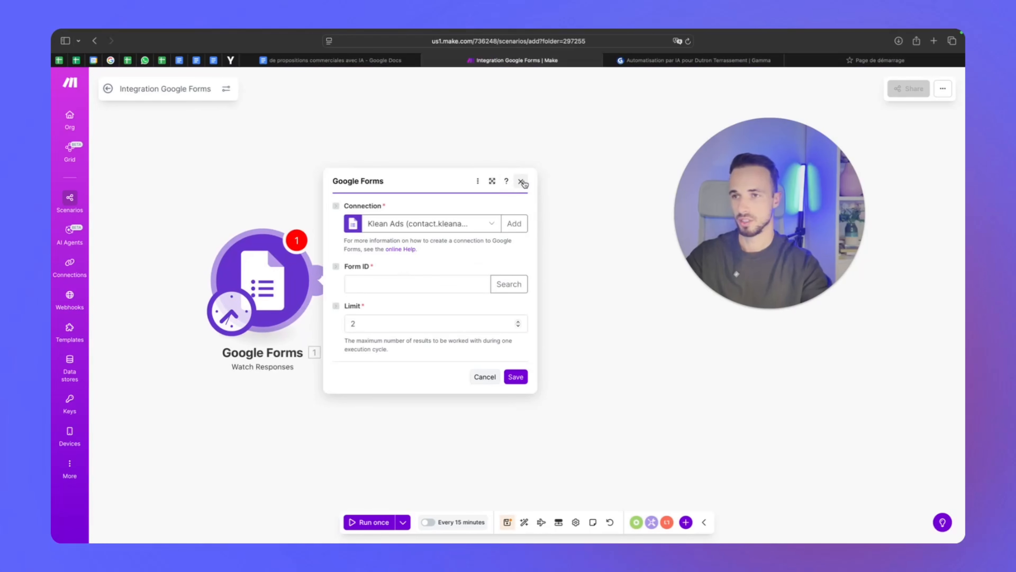
{"action": "left_click", "coordinate": [520, 181]}
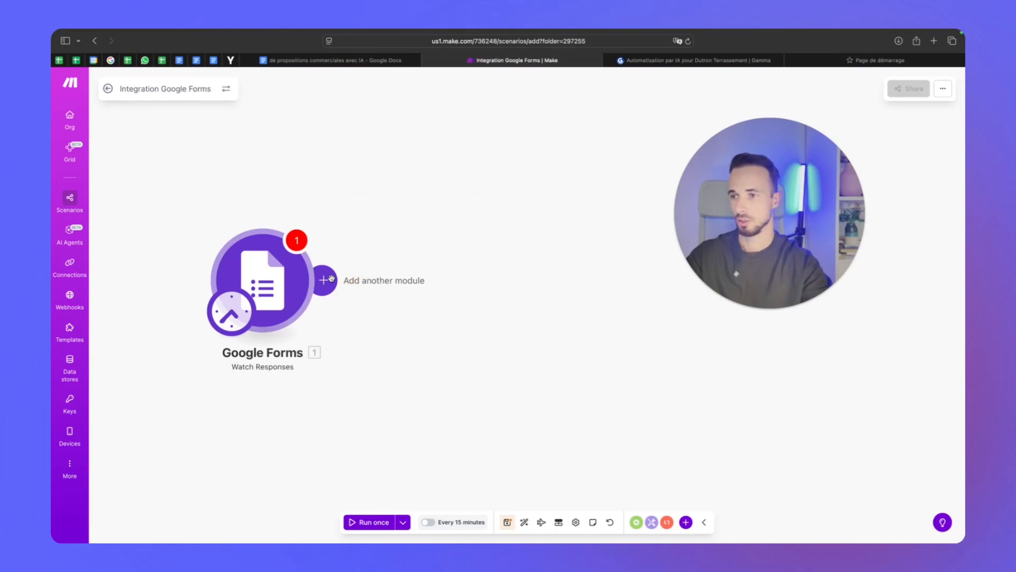
{"action": "left_click", "coordinate": [334, 280]}
Search 'gpt' and add OpenAI's Generate a completion module after the trigger
{"action": "left_click", "coordinate": [579, 389]}
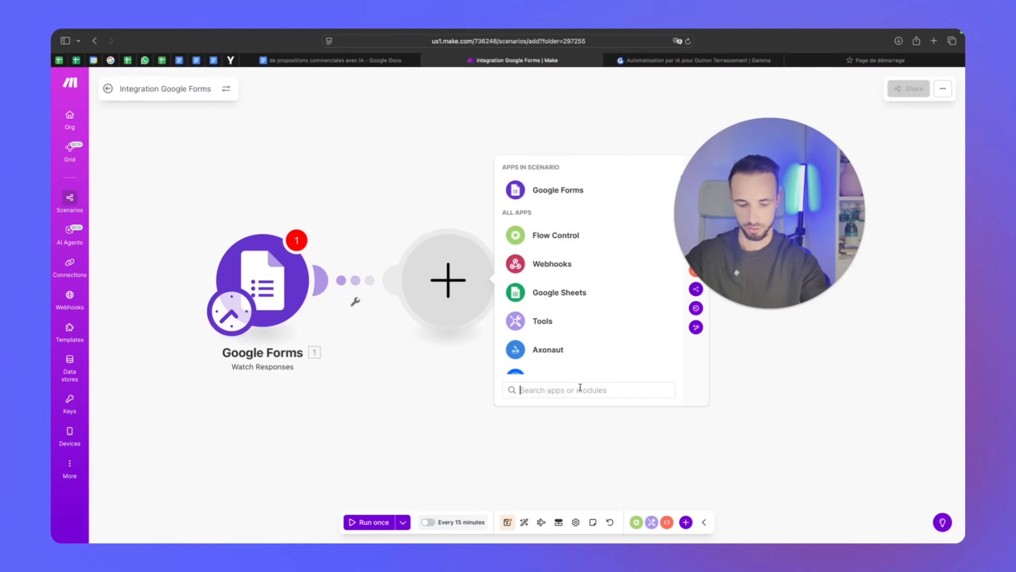
{"action": "type", "text": "gpt"}
{"action": "left_click", "coordinate": [544, 347]}
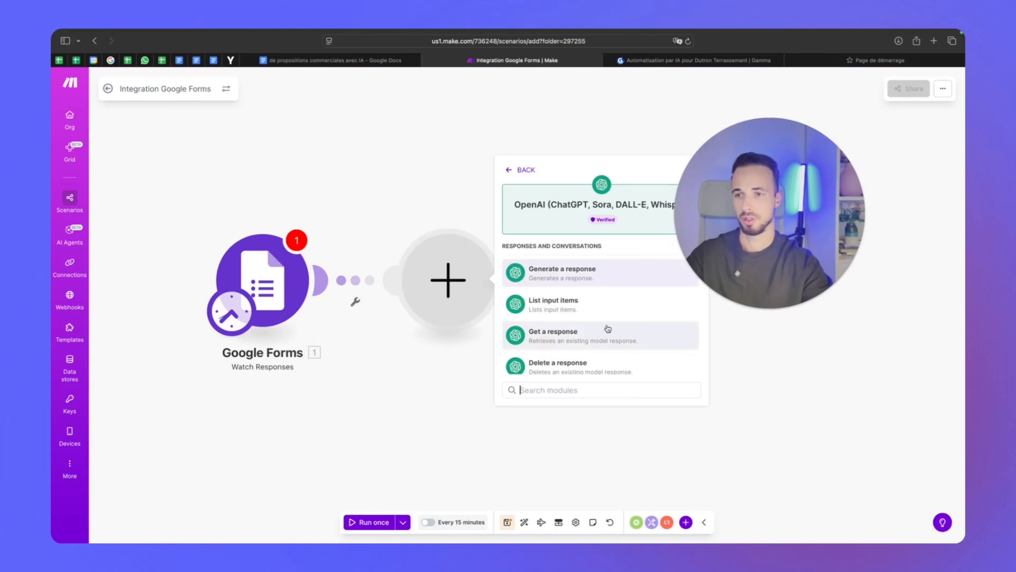
{"action": "scroll", "coordinate": [609, 327], "scroll_direction": "down", "scroll_amount": 3}
{"action": "scroll", "coordinate": [611, 324], "scroll_direction": "down", "scroll_amount": 5}
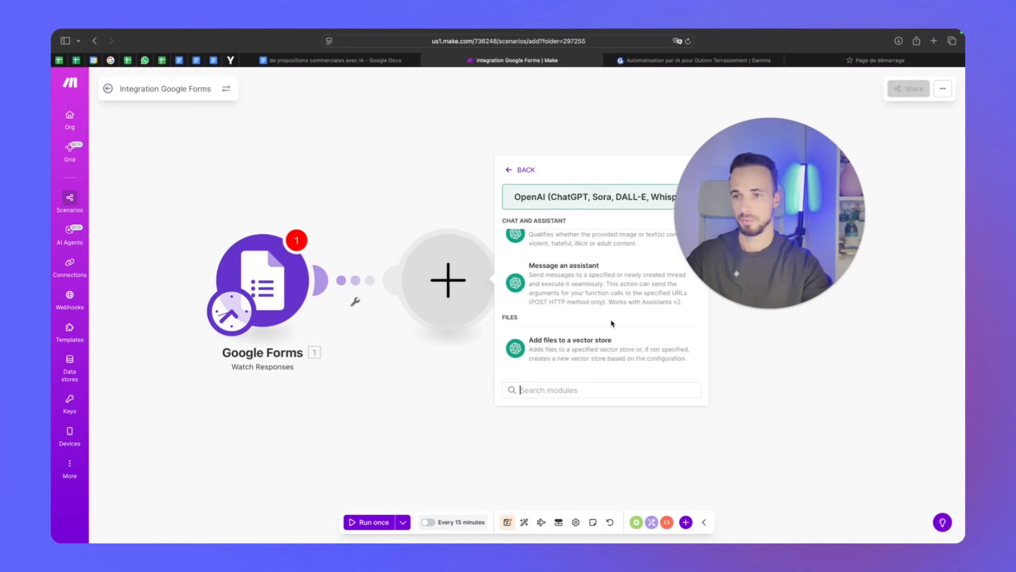
{"action": "scroll", "coordinate": [611, 323], "scroll_direction": "down", "scroll_amount": 8}
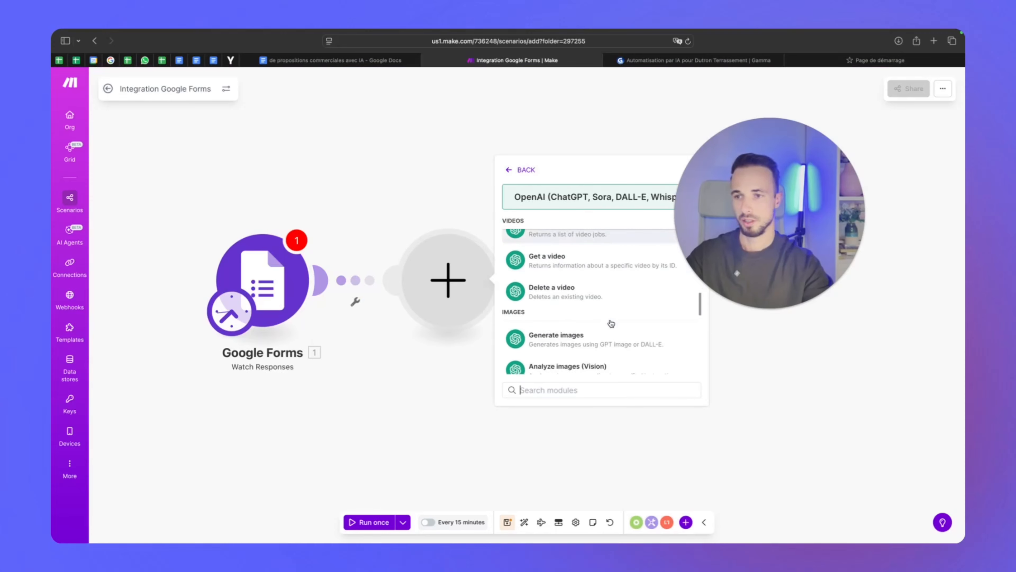
{"action": "scroll", "coordinate": [611, 322], "scroll_direction": "down", "scroll_amount": 8}
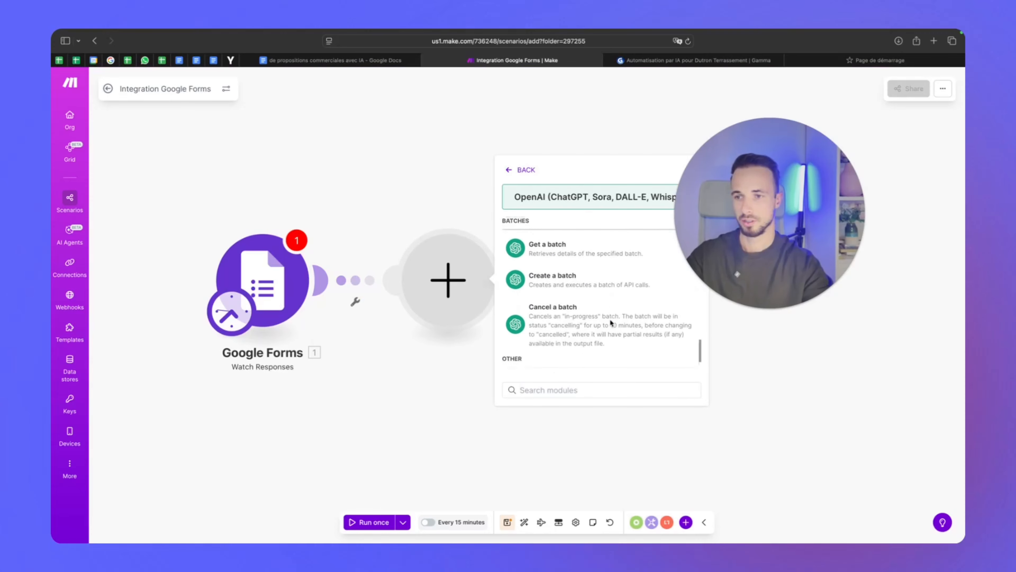
{"action": "scroll", "coordinate": [596, 312], "scroll_direction": "up", "scroll_amount": 20}
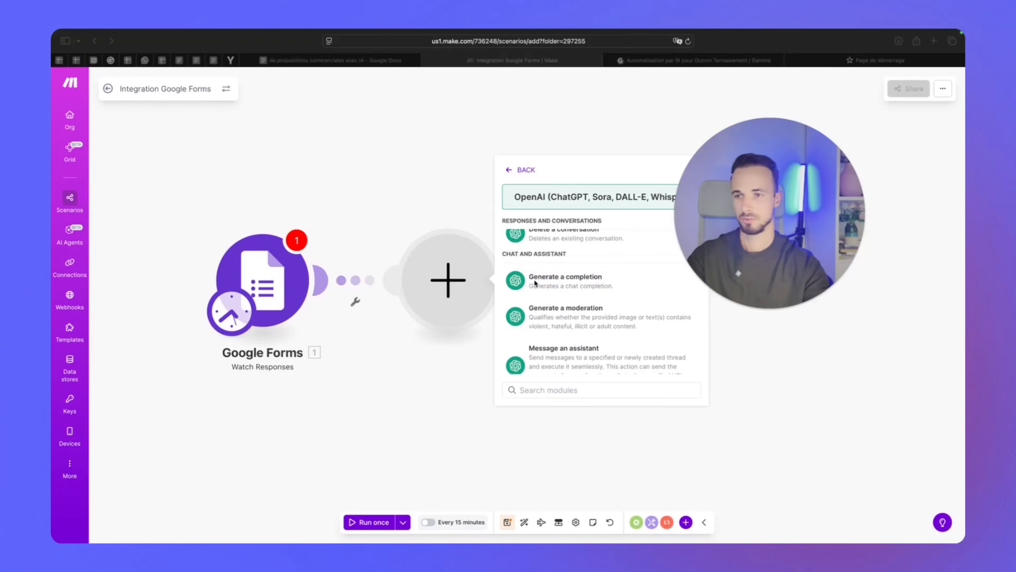
{"action": "left_click", "coordinate": [585, 286]}
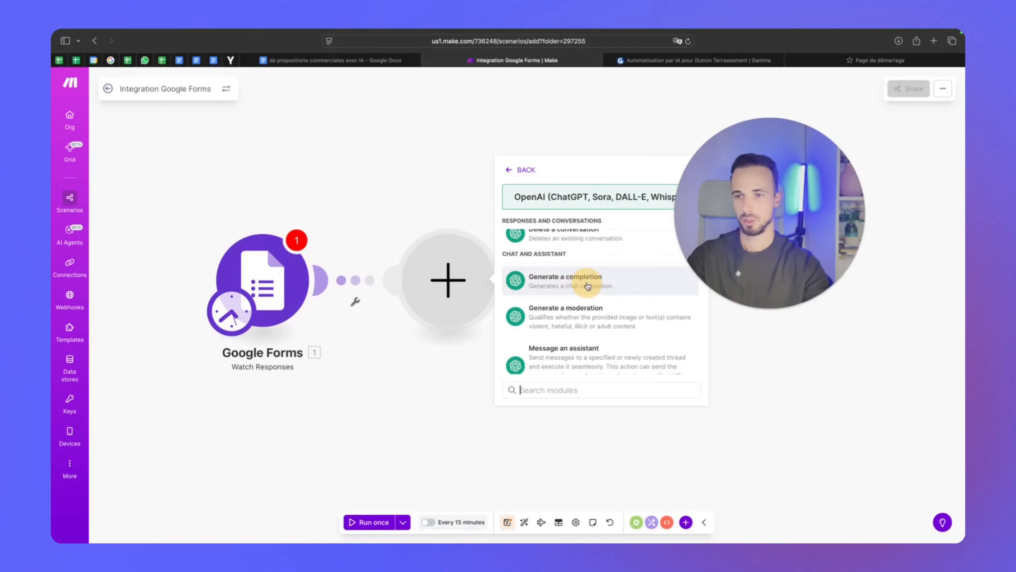
{"action": "left_click", "coordinate": [586, 286]}
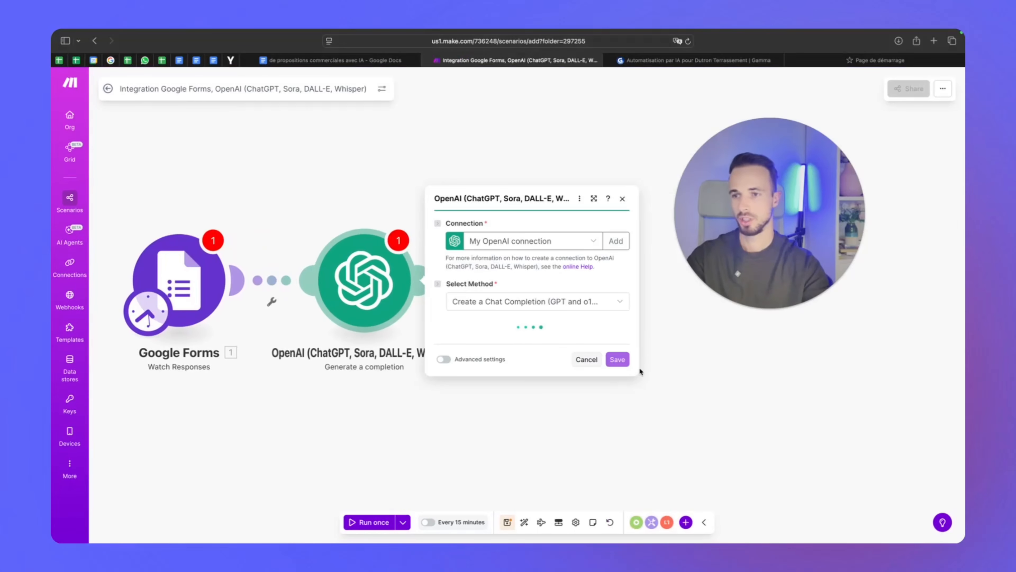
{"action": "left_click", "coordinate": [622, 119]}
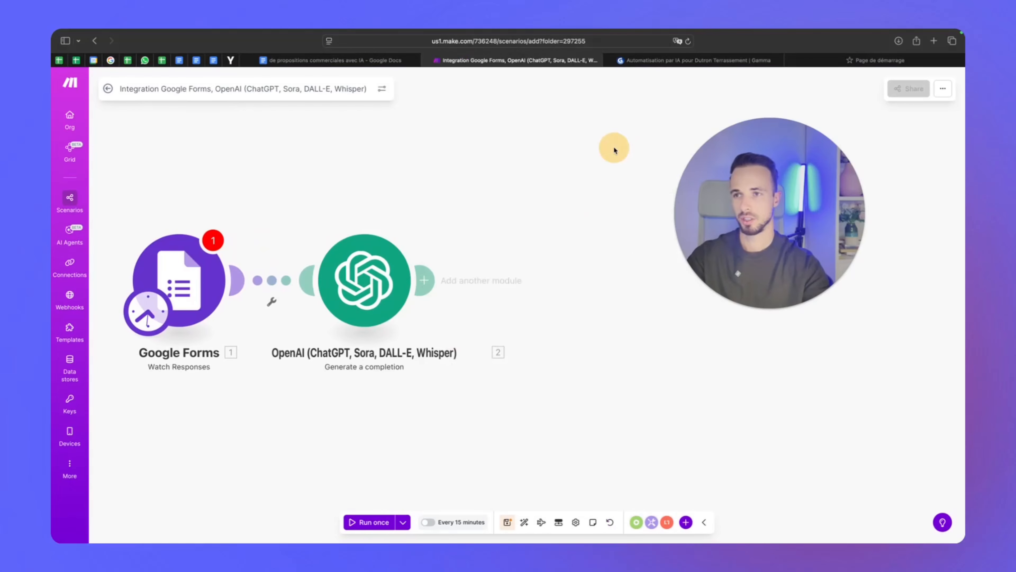
Search 'doc' and add Google Docs' Create a Document as the third module
{"action": "left_click", "coordinate": [435, 279]}
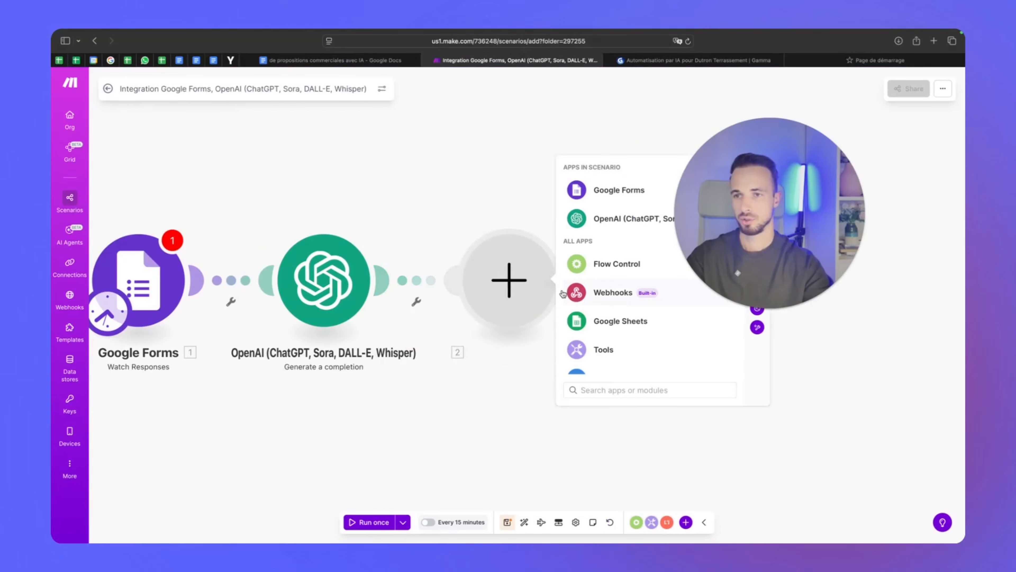
{"action": "type", "text": "doc"}
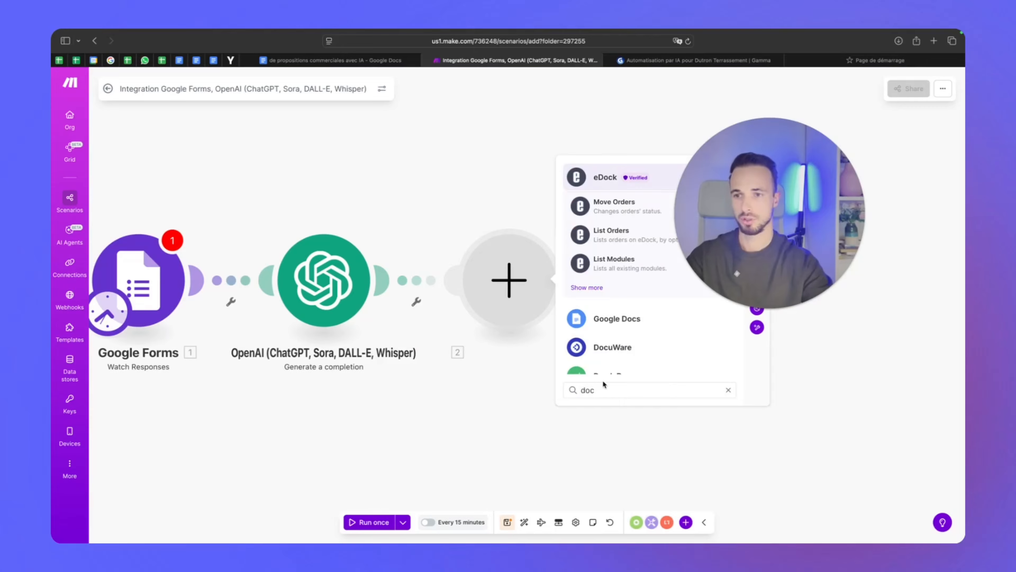
{"action": "left_click", "coordinate": [642, 319]}
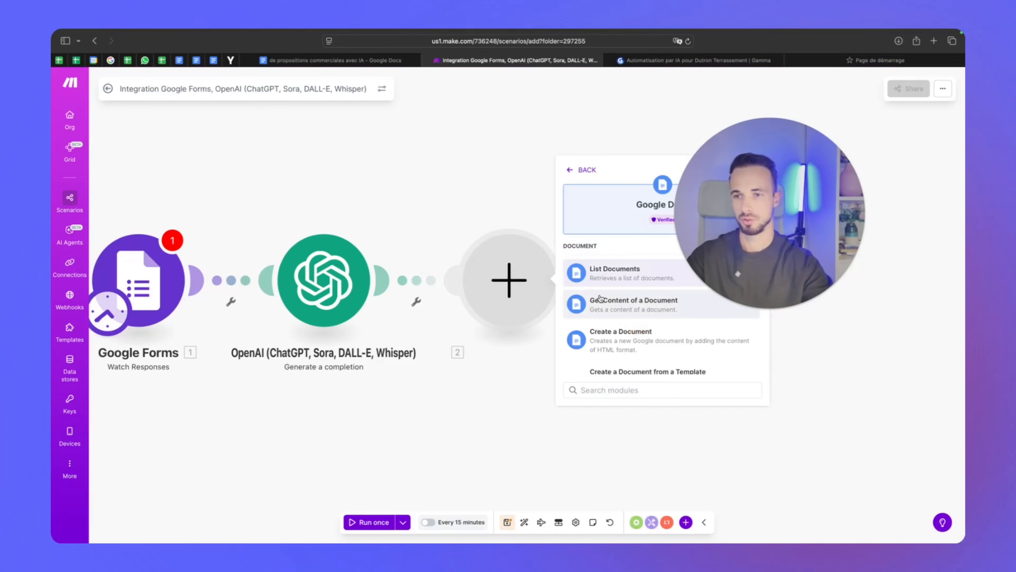
{"action": "scroll", "coordinate": [635, 306], "scroll_direction": "down", "scroll_amount": 2}
{"action": "left_click", "coordinate": [618, 280]}
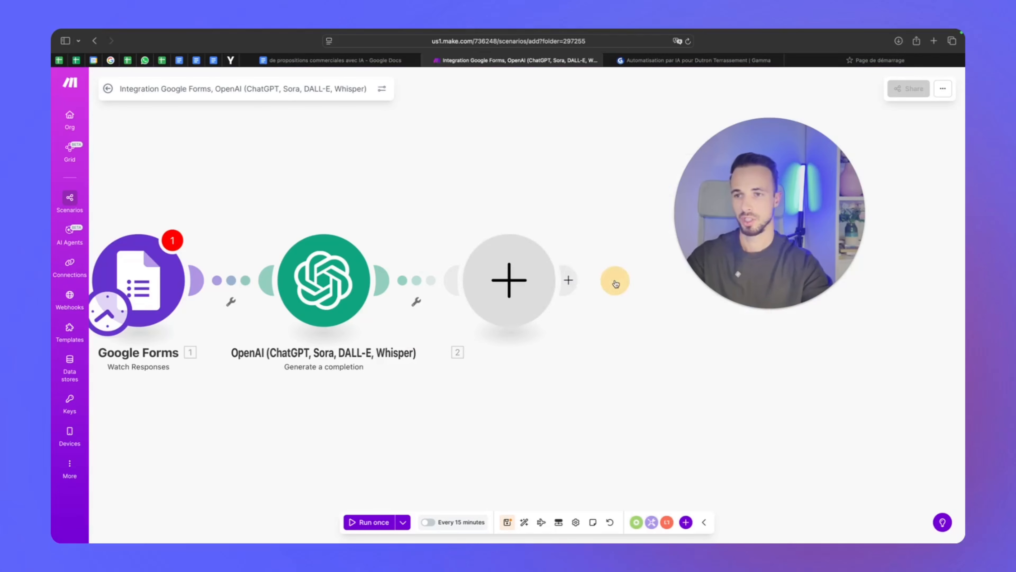
{"action": "left_click", "coordinate": [684, 460]}
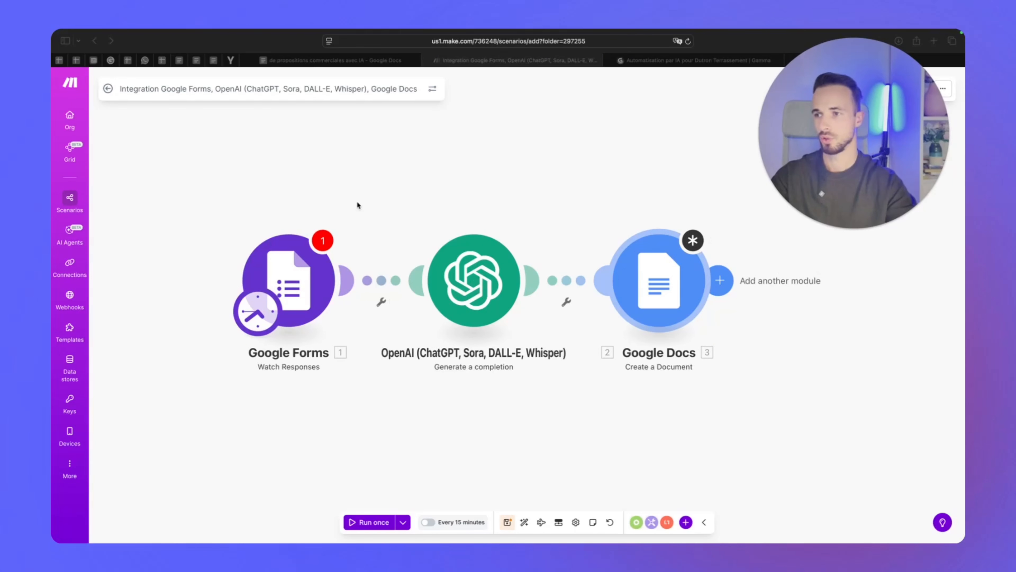
{"action": "left_click", "coordinate": [819, 48]}
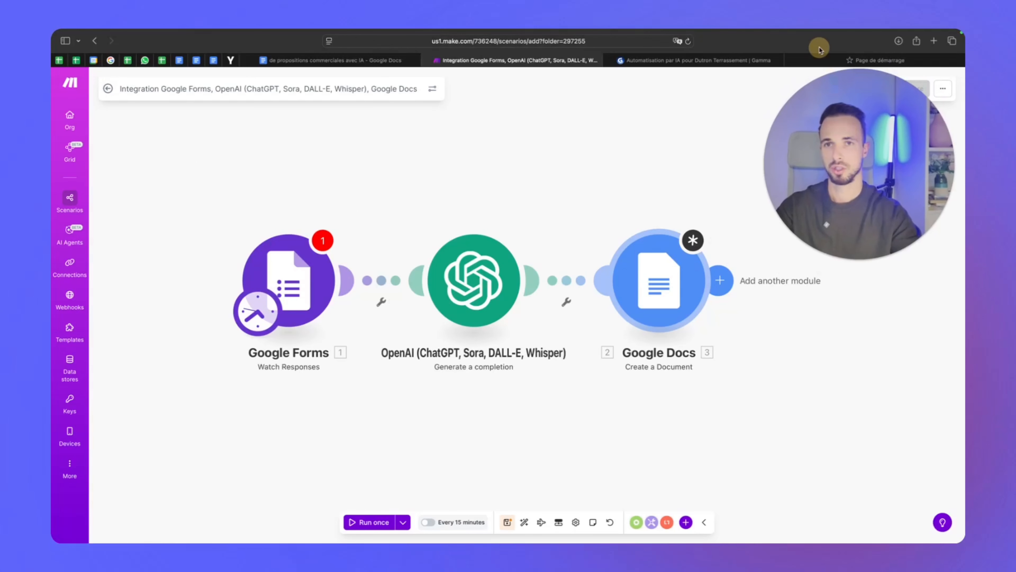
{"action": "left_click", "coordinate": [840, 60]}
Go to Google Forms and start a blank form, Formulaire sans titre
{"action": "type", "text": "form"}
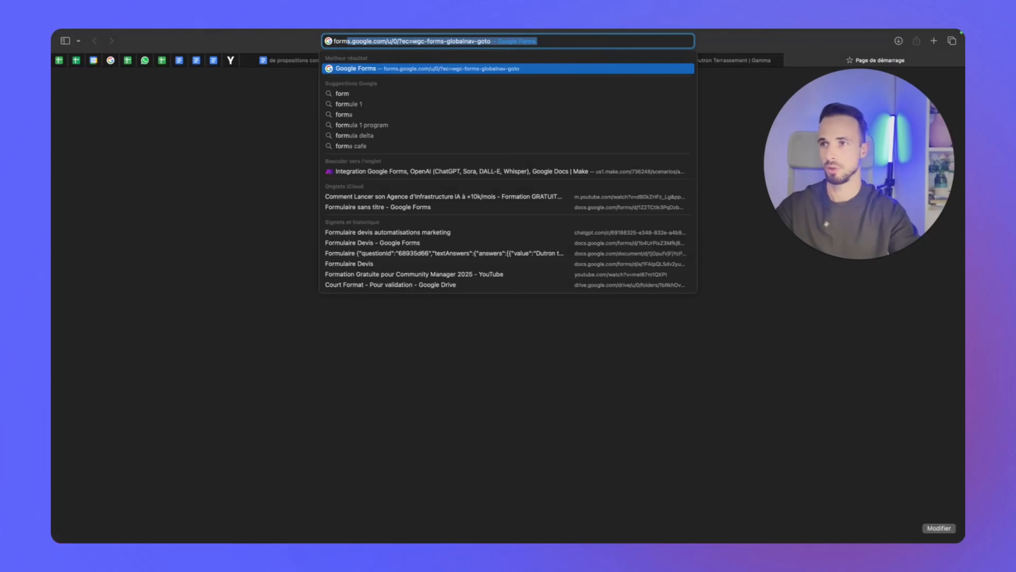
{"action": "key", "text": "Return"}
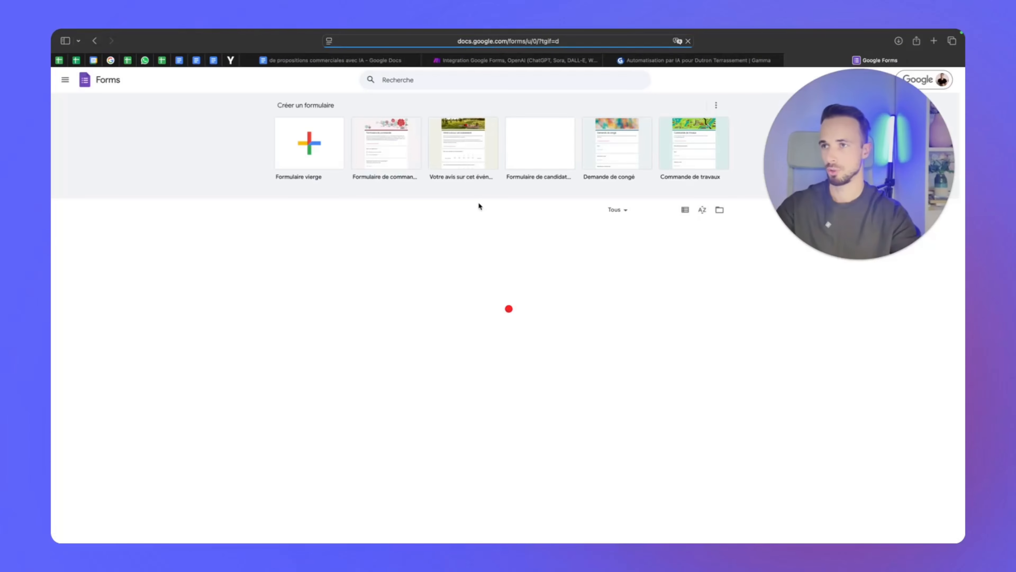
{"action": "left_click", "coordinate": [314, 160]}
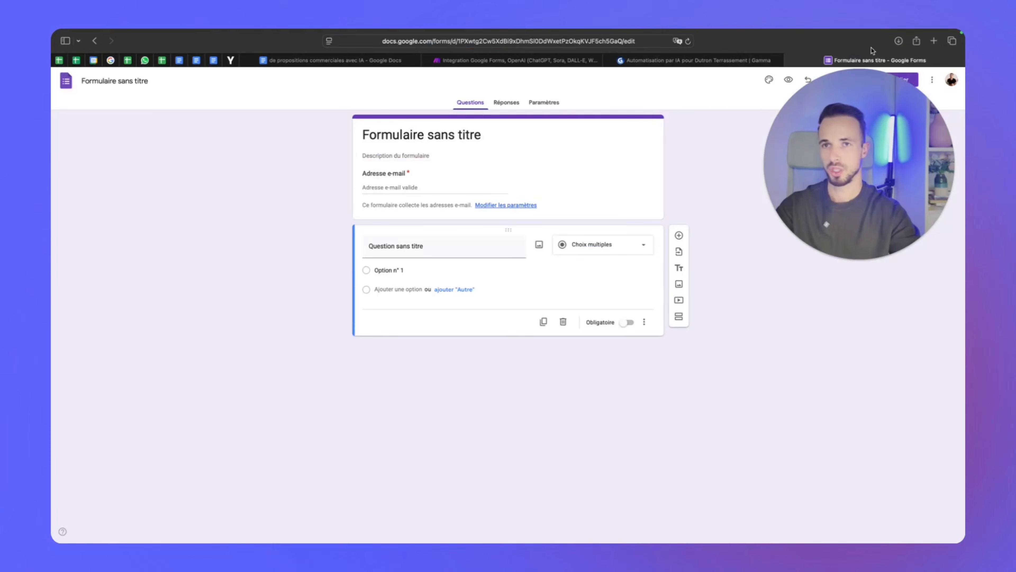
{"action": "left_click", "coordinate": [934, 40]}
On ChatGPT, request a 10-question quote form for a marketing automation agency and select question 1
{"action": "type", "text": "chat"}
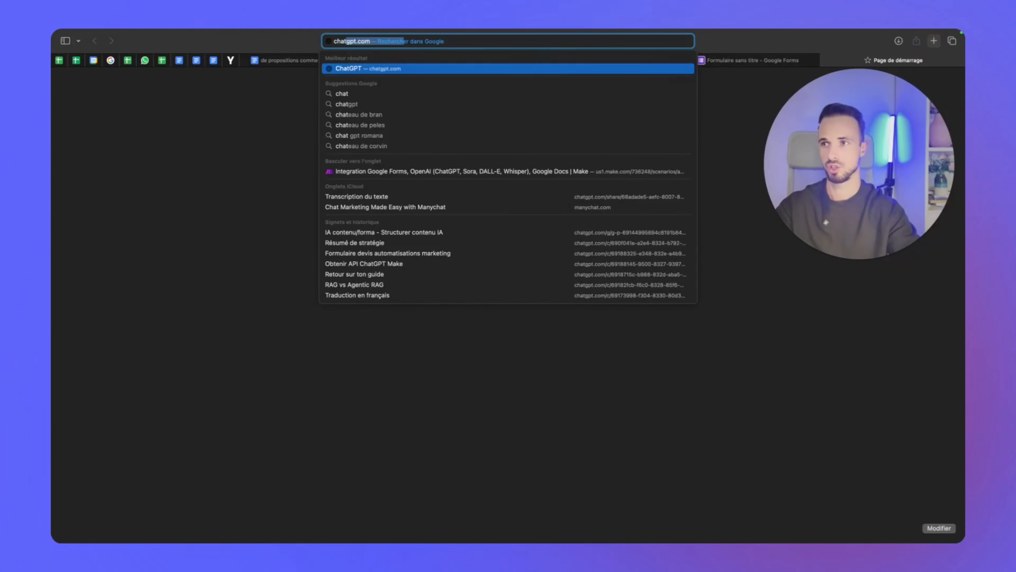
{"action": "key", "text": "Return"}
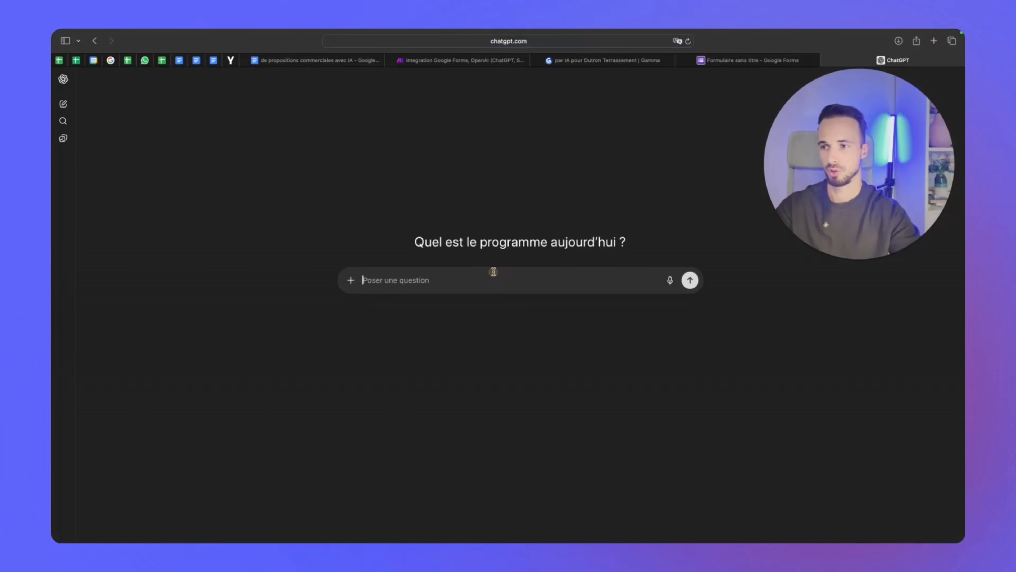
{"action": "type", "text": "Créer moi un ques"}
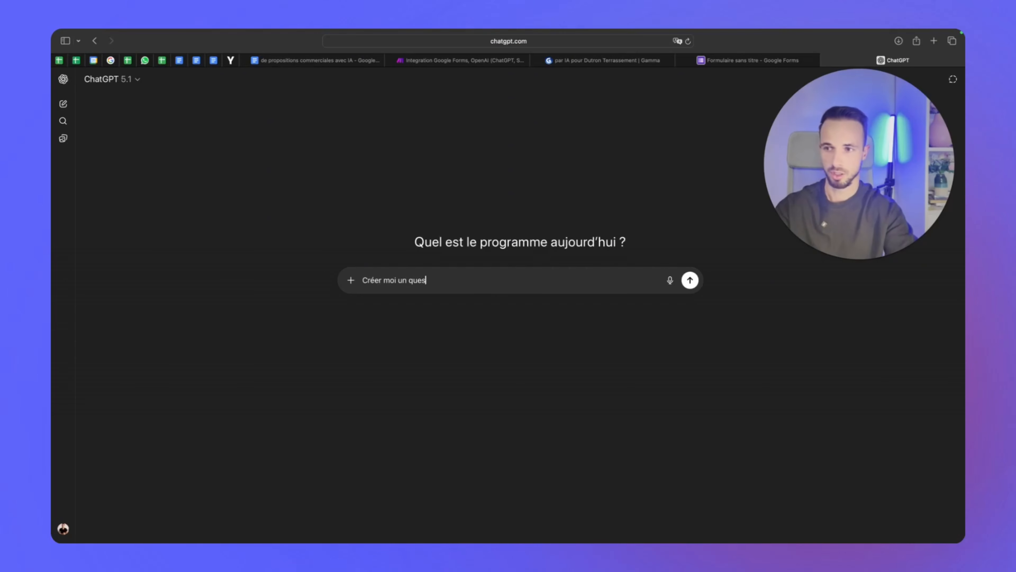
{"action": "type", "text": "tionnaire de 10"}
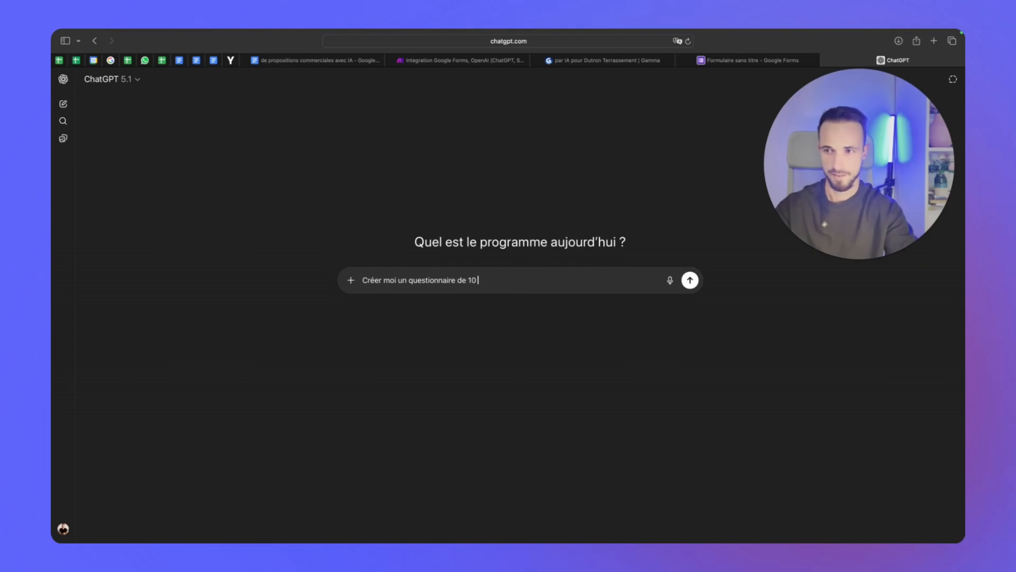
{"action": "type", "text": " questions pour un form de demande de de"}
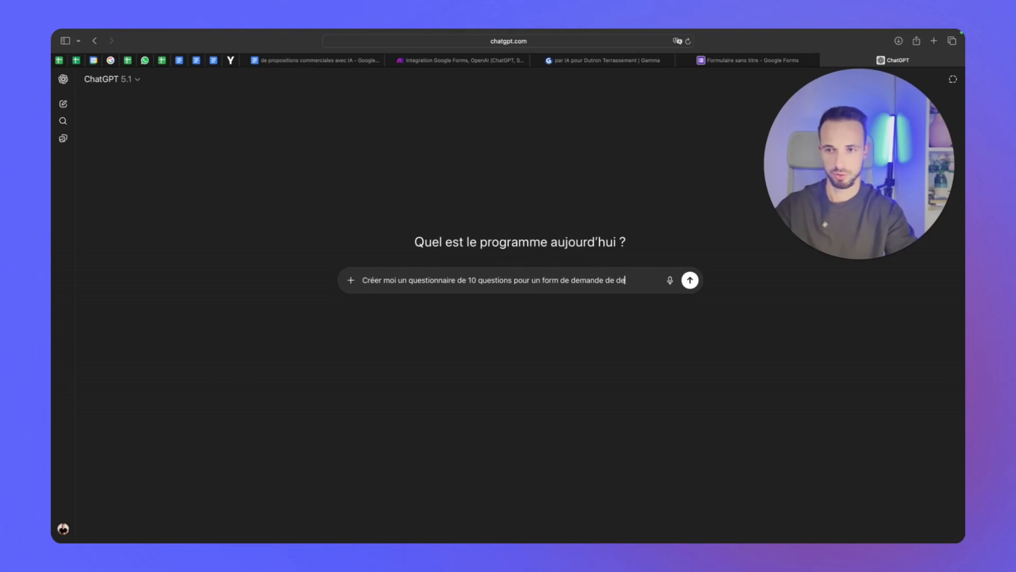
{"action": "type", "text": "ne agenc"}
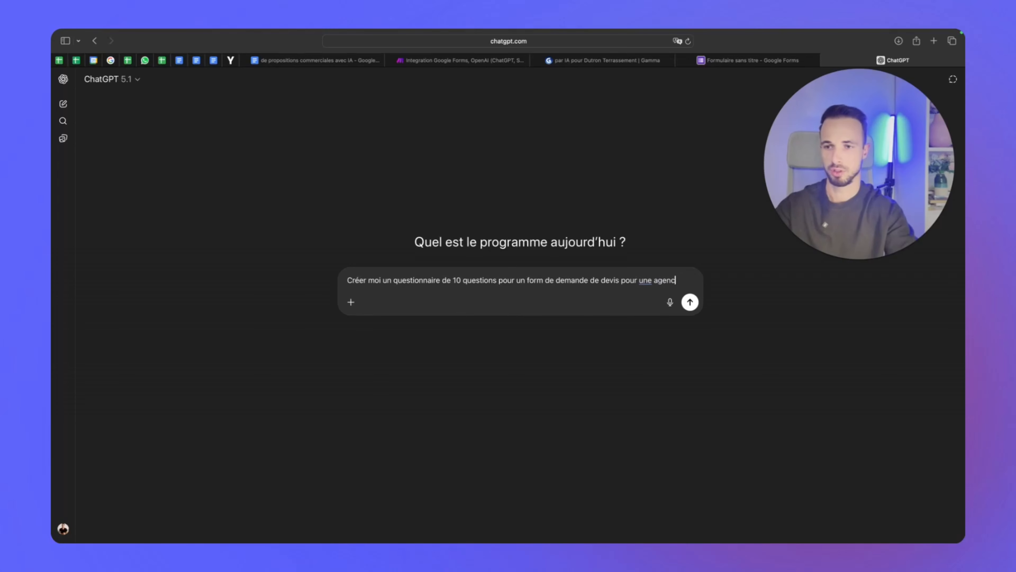
{"action": "type", "text": "e d'automatisati"}
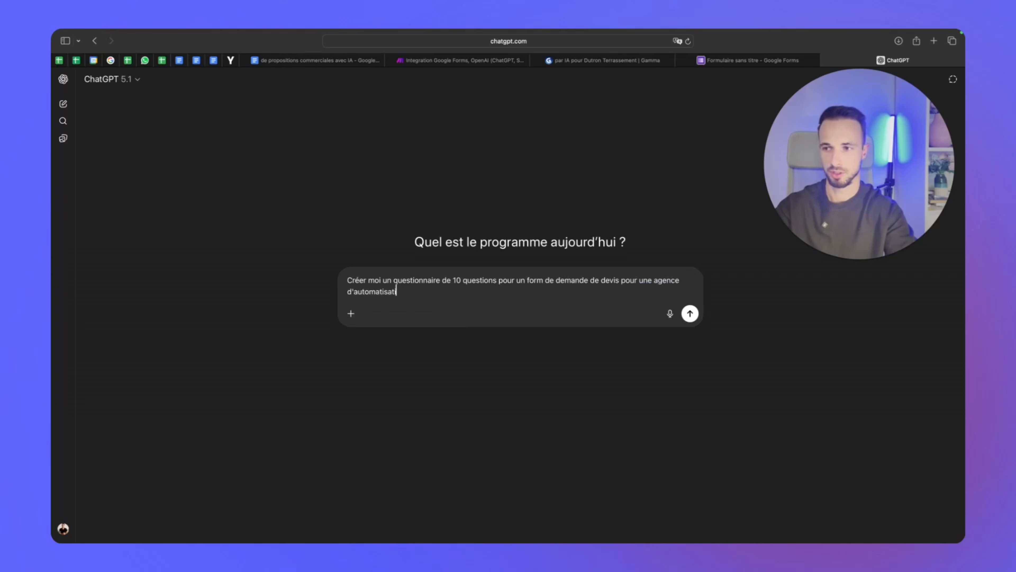
{"action": "type", "text": "on qui propose"}
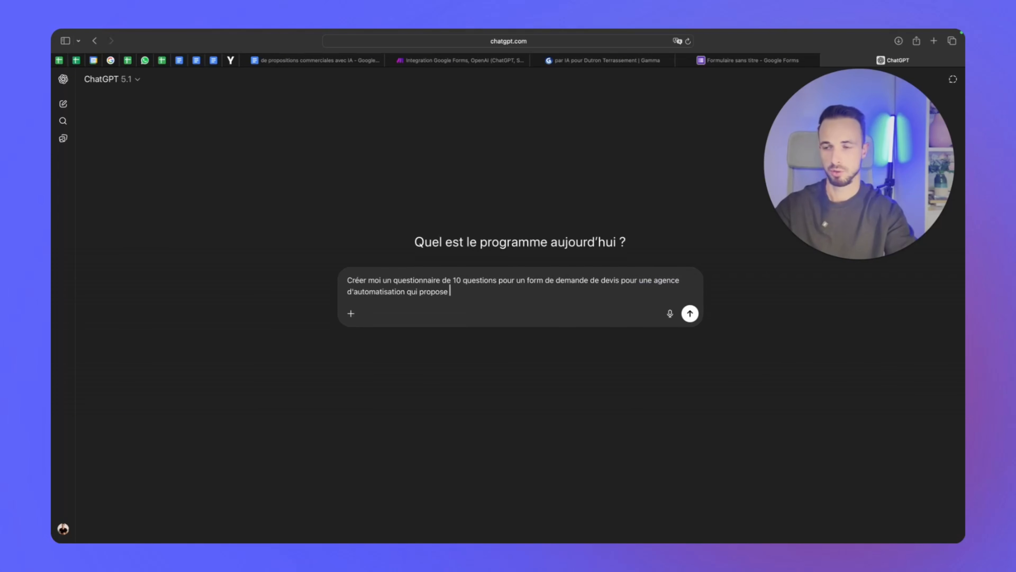
{"action": "key", "text": "BackSpace"}
{"action": "key", "text": "BackSpace"}
{"action": "key", "text": "BackSpace"}
{"action": "key", "text": "BackSpace"}
{"action": "key", "text": "BackSpace"}
{"action": "key", "text": "BackSpace"}
{"action": "key", "text": "BackSpace"}
{"action": "key", "text": "BackSpace"}
{"action": "key", "text": "BackSpace"}
{"action": "key", "text": "BackSpace"}
{"action": "type", "text": "ma"}
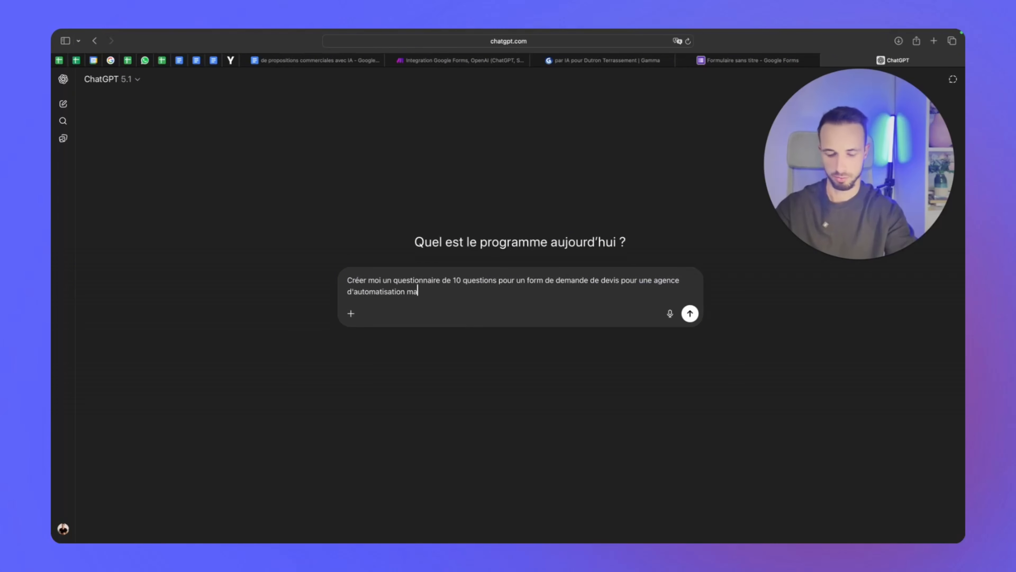
{"action": "type", "text": "rketing"}
{"action": "key", "text": "Return"}
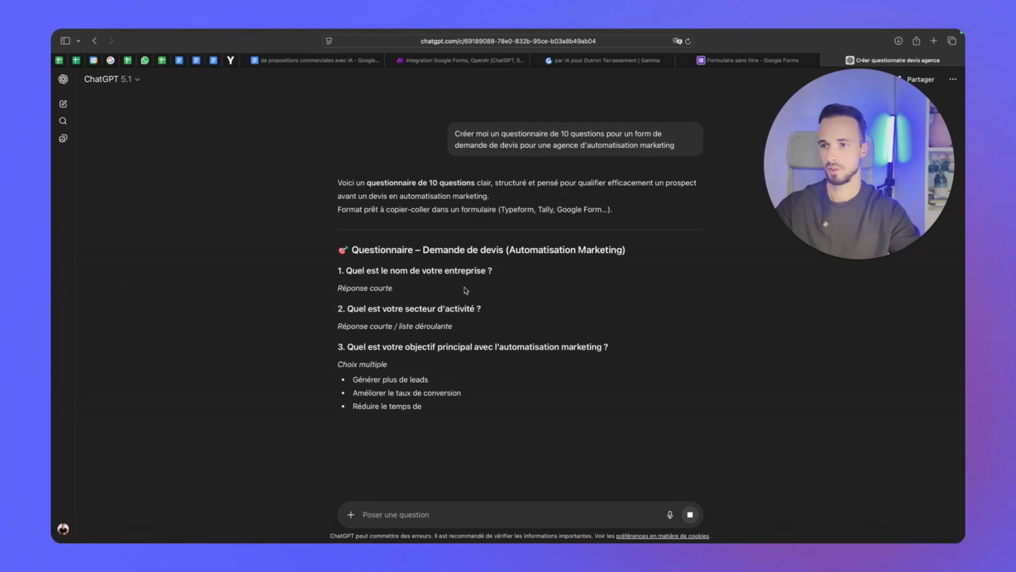
{"action": "left_click_drag", "start_coordinate": [820, 130], "coordinate": [820, 109]}
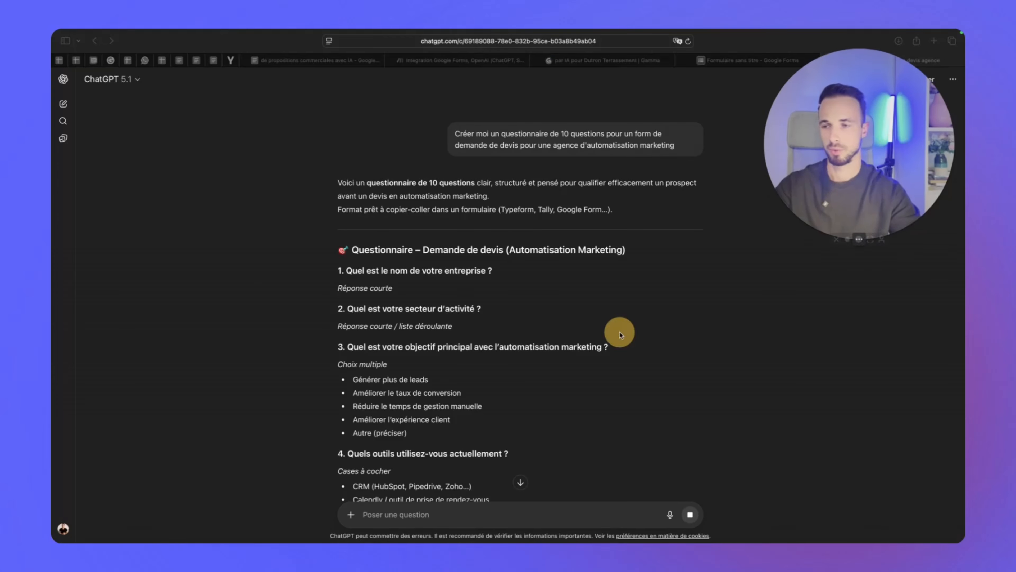
{"action": "left_click_drag", "start_coordinate": [483, 274], "coordinate": [345, 268]}
{"action": "key", "text": "super+c"}
Add the company name question as short answer, then duplicate it for the full-name question
{"action": "left_click", "coordinate": [706, 64]}
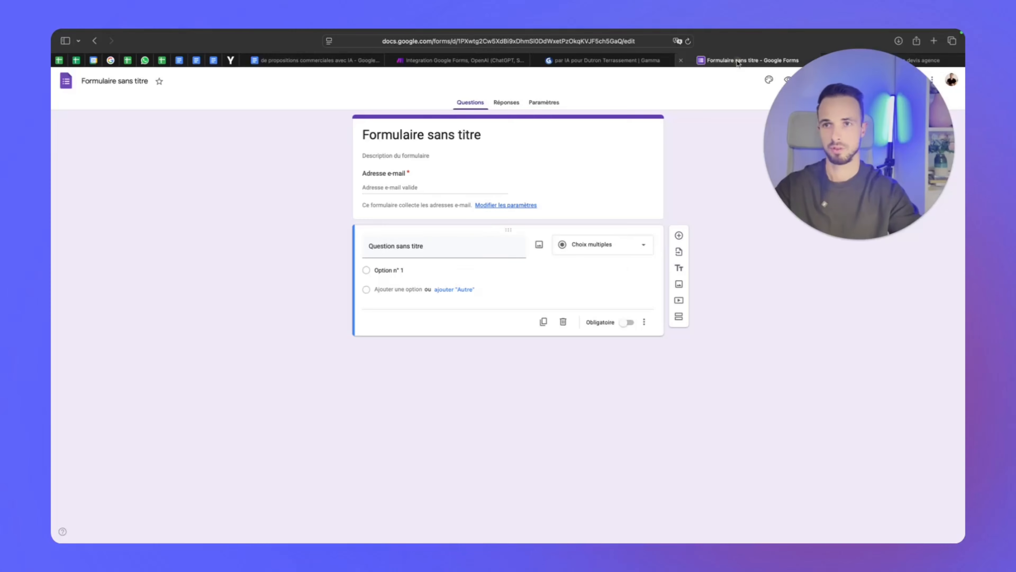
{"action": "left_click", "coordinate": [431, 247]}
{"action": "key", "text": "super+v"}
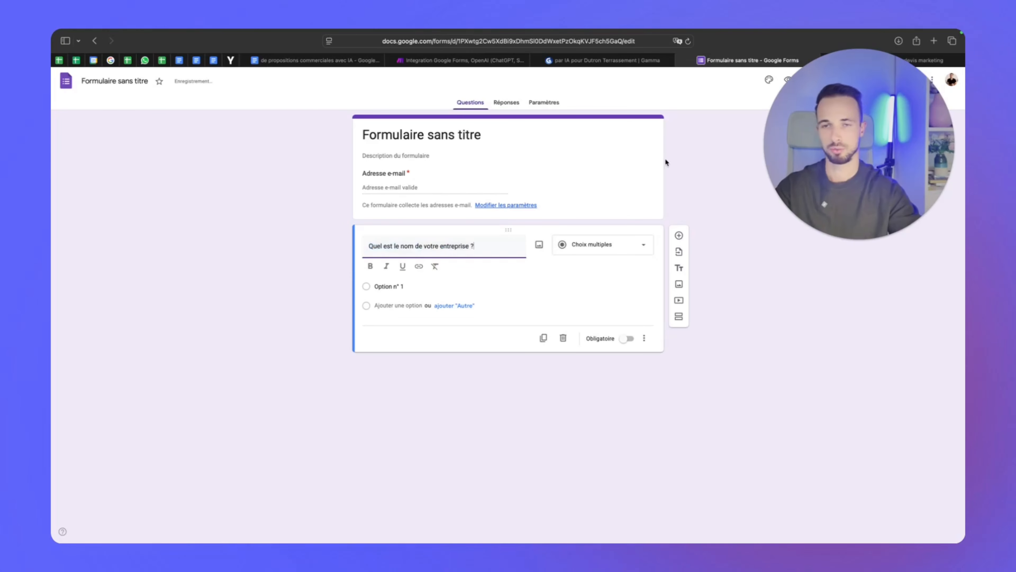
{"action": "left_click", "coordinate": [575, 249]}
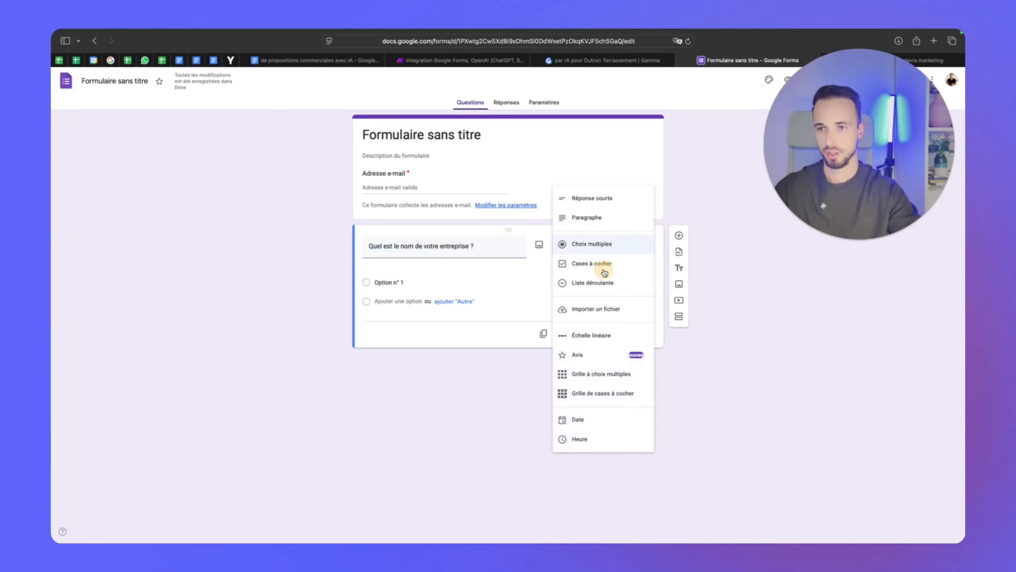
{"action": "left_click", "coordinate": [612, 202]}
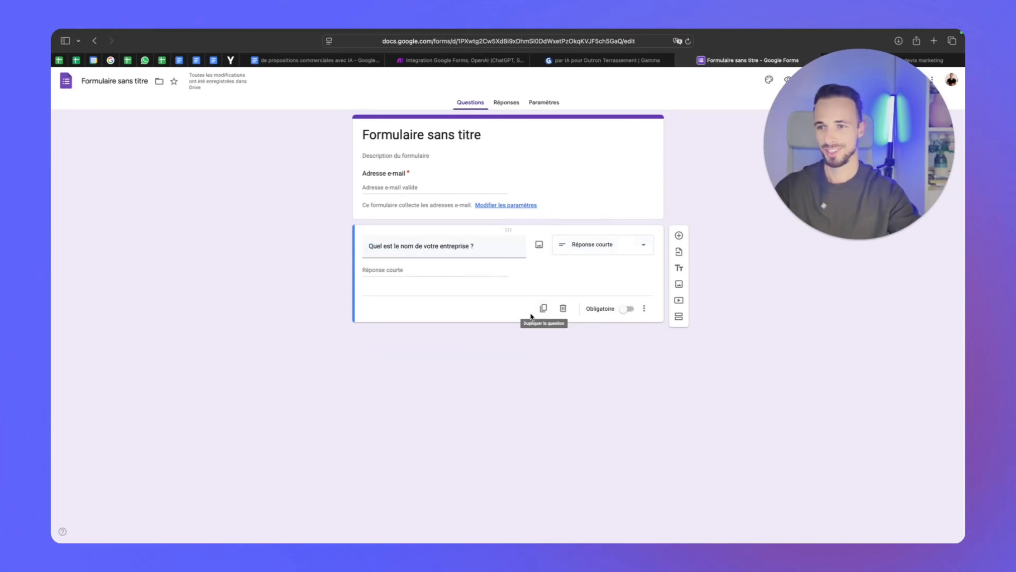
{"action": "left_click", "coordinate": [544, 307]}
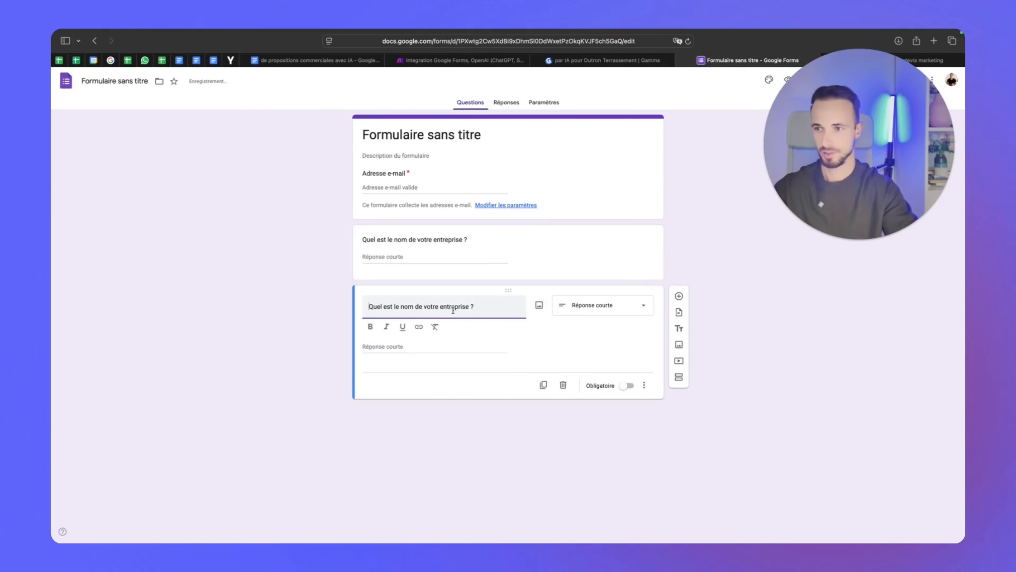
{"action": "triple_click", "coordinate": [453, 311]}
{"action": "type", "text": "Votre nom et prénom"}
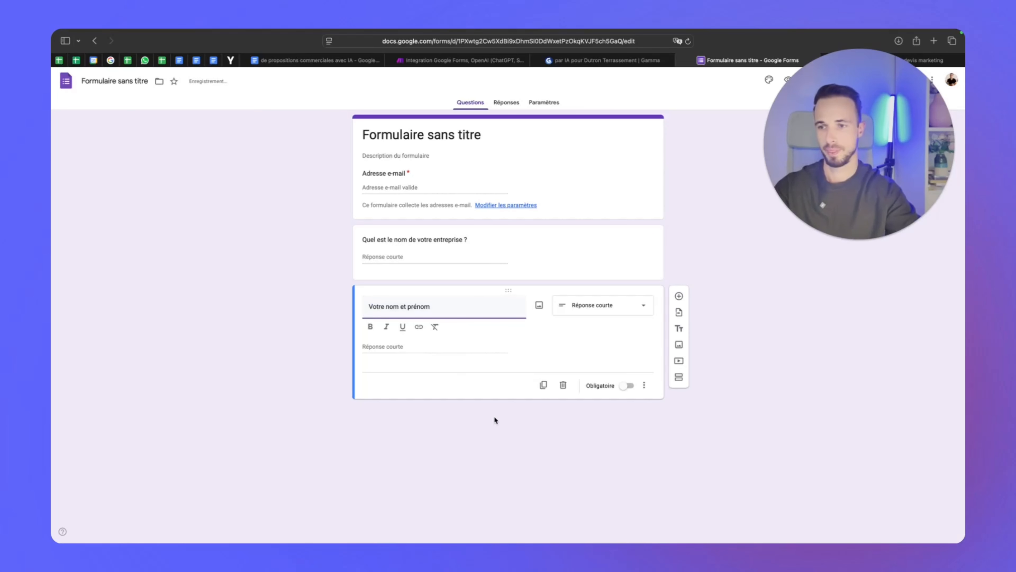
{"action": "left_click", "coordinate": [543, 366]}
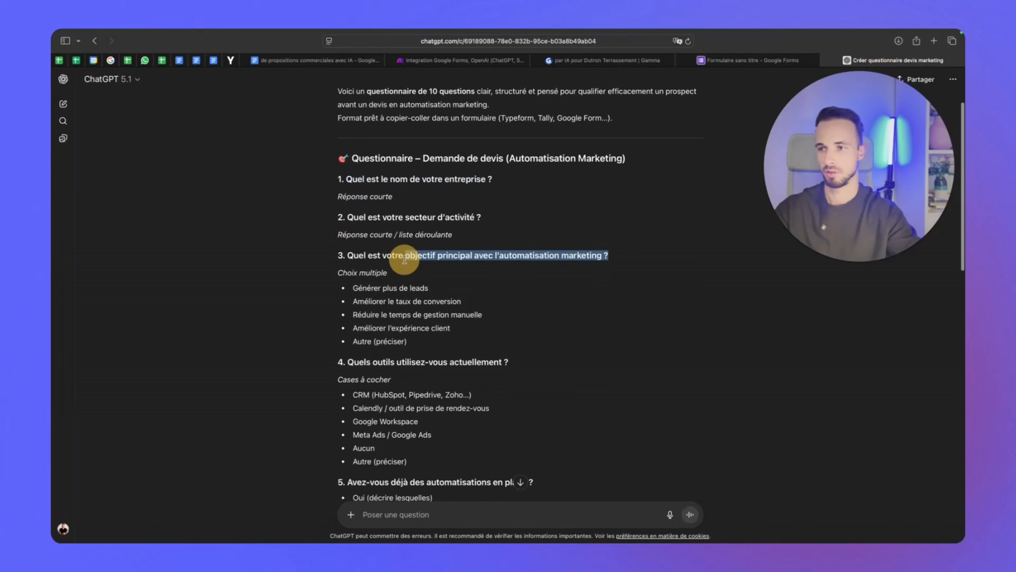
Paste the automation goal question from ChatGPT into a duplicated card, ending with '?'
{"action": "left_click_drag", "start_coordinate": [556, 265], "coordinate": [356, 254]}
{"action": "key", "text": "super+c"}
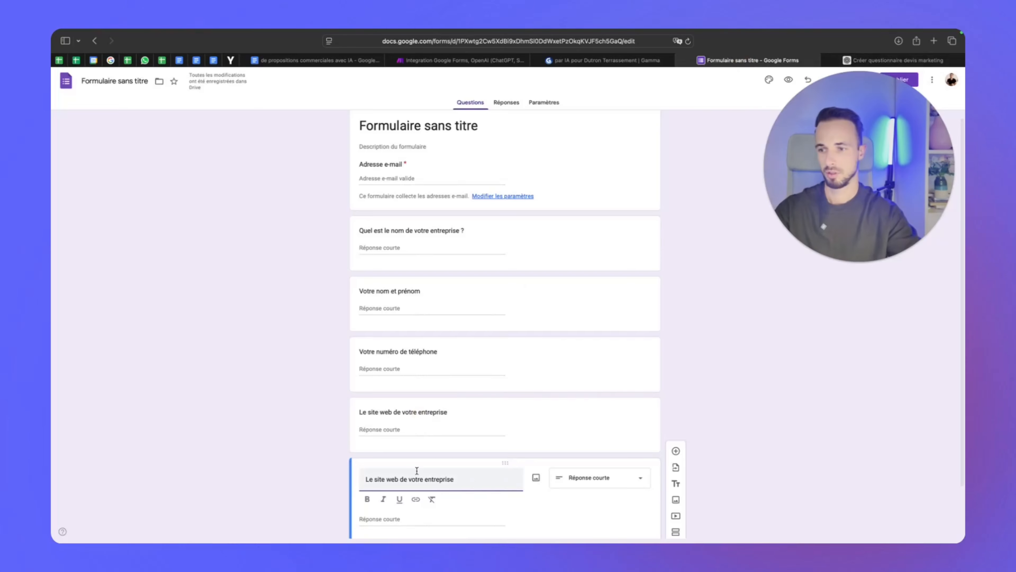
{"action": "triple_click", "coordinate": [417, 472]}
{"action": "key", "text": "super+v"}
{"action": "key", "text": "BackSpace"}
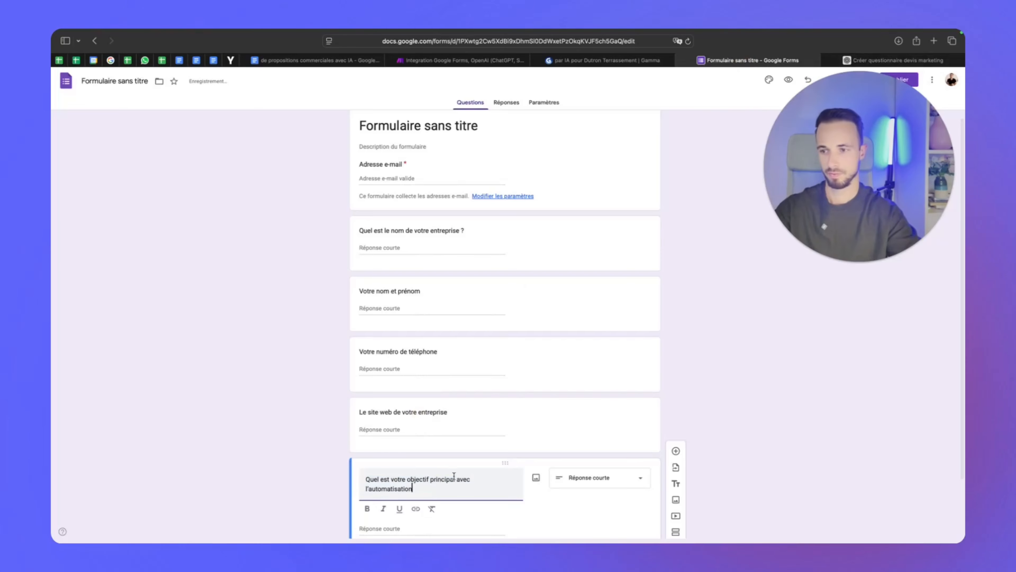
{"action": "type", "text": "?"}
{"action": "scroll", "coordinate": [467, 465], "scroll_direction": "down", "scroll_amount": 3}
{"action": "left_click", "coordinate": [540, 497]}
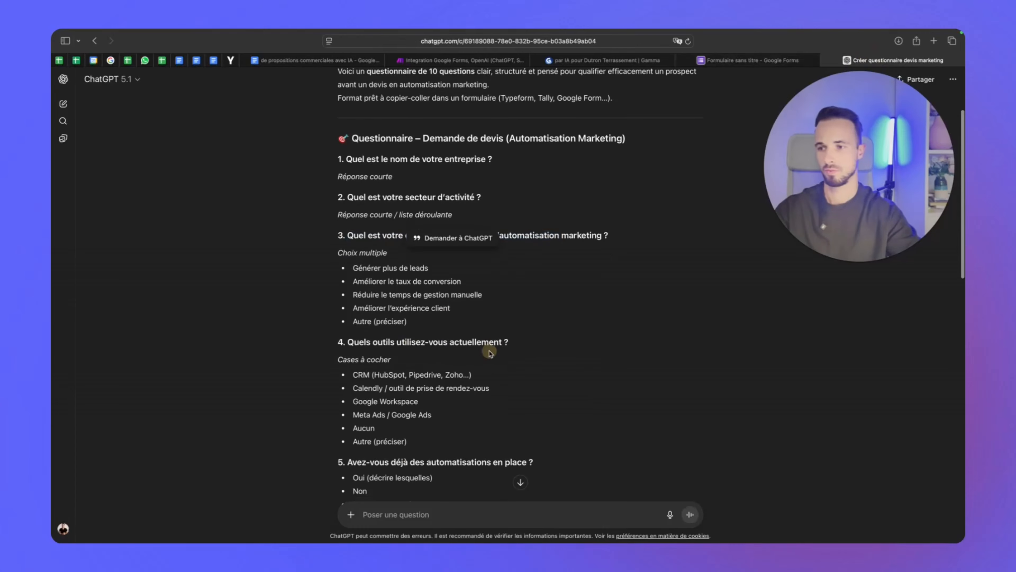
Add the current-tools question with the suffix '(CRM, email, ..)'
{"action": "left_click_drag", "start_coordinate": [515, 364], "coordinate": [351, 345]}
{"action": "key", "text": "super+c"}
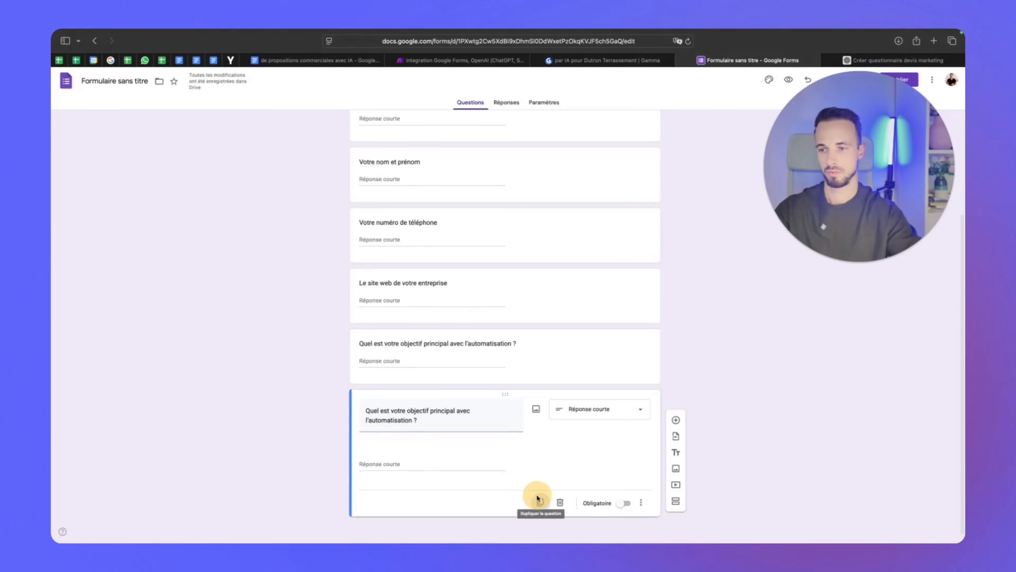
{"action": "left_click", "coordinate": [540, 497]}
{"action": "triple_click", "coordinate": [476, 466]}
{"action": "key", "text": "super+v"}
{"action": "type", "text": "(CRM, email, .."}
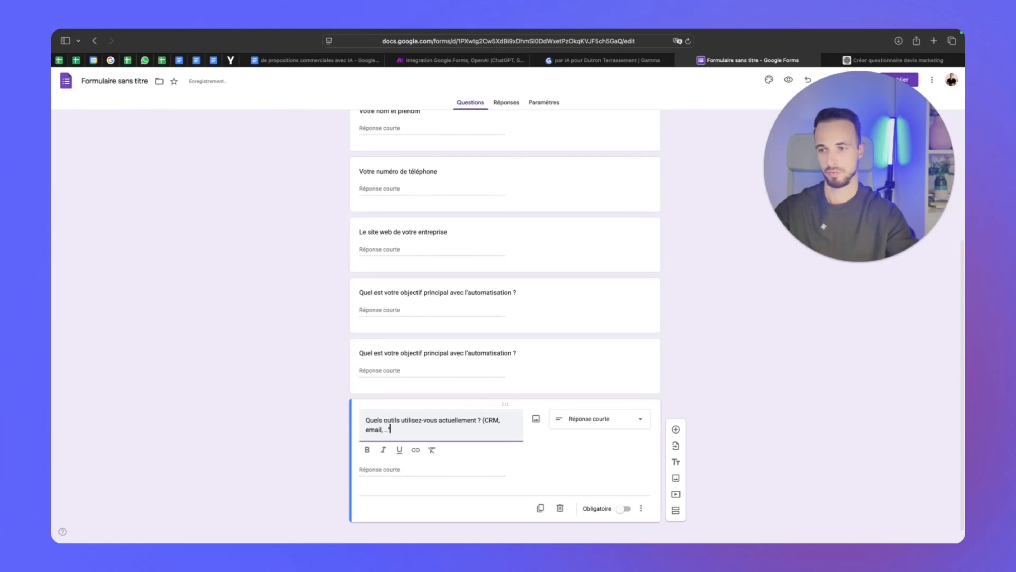
{"action": "type", "text": ")"}
{"action": "left_click", "coordinate": [541, 507]}
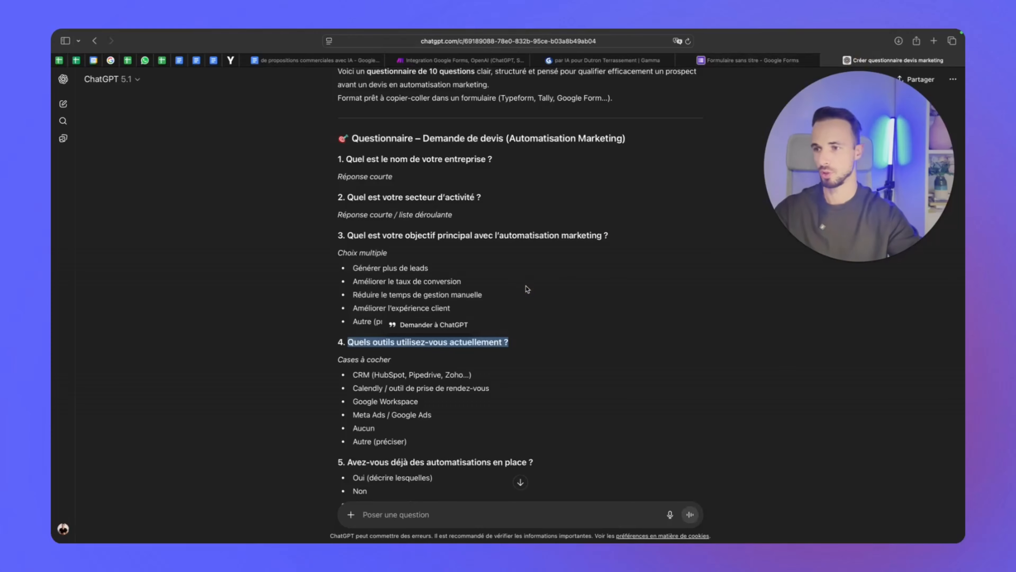
Add the existing-automations question ending 'Si oui, lesquelles ?' and duplicate it
{"action": "left_click_drag", "start_coordinate": [510, 390], "coordinate": [344, 391]}
{"action": "triple_click", "coordinate": [440, 426]}
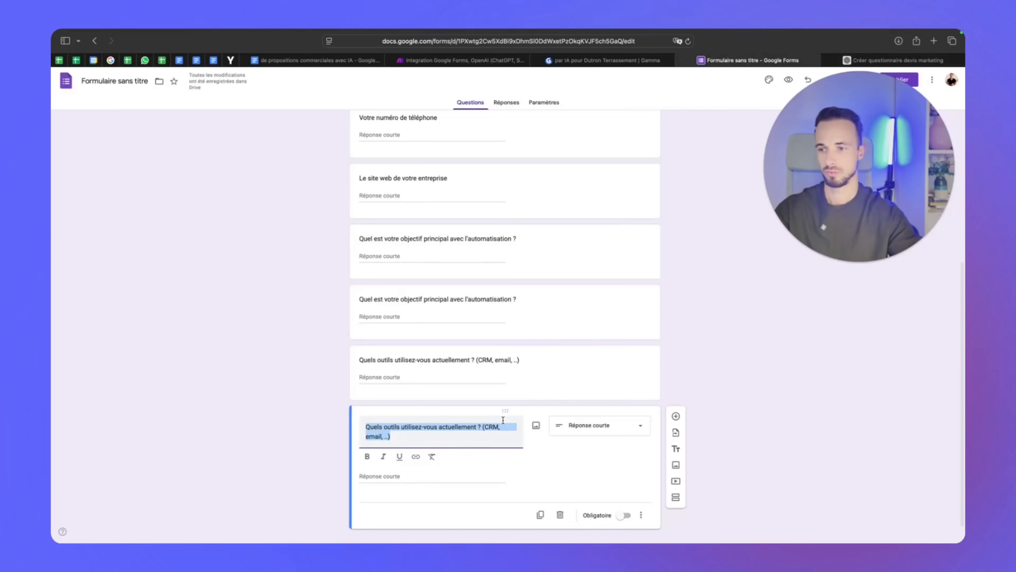
{"action": "key", "text": "super+v"}
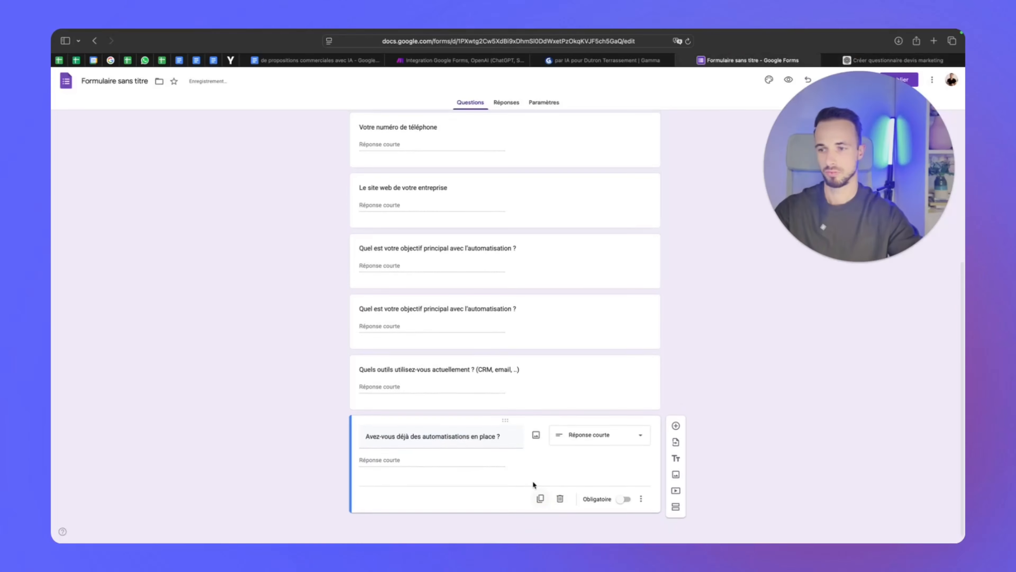
{"action": "type", "text": "Si oui, lesquelles ?"}
{"action": "left_click", "coordinate": [540, 512]}
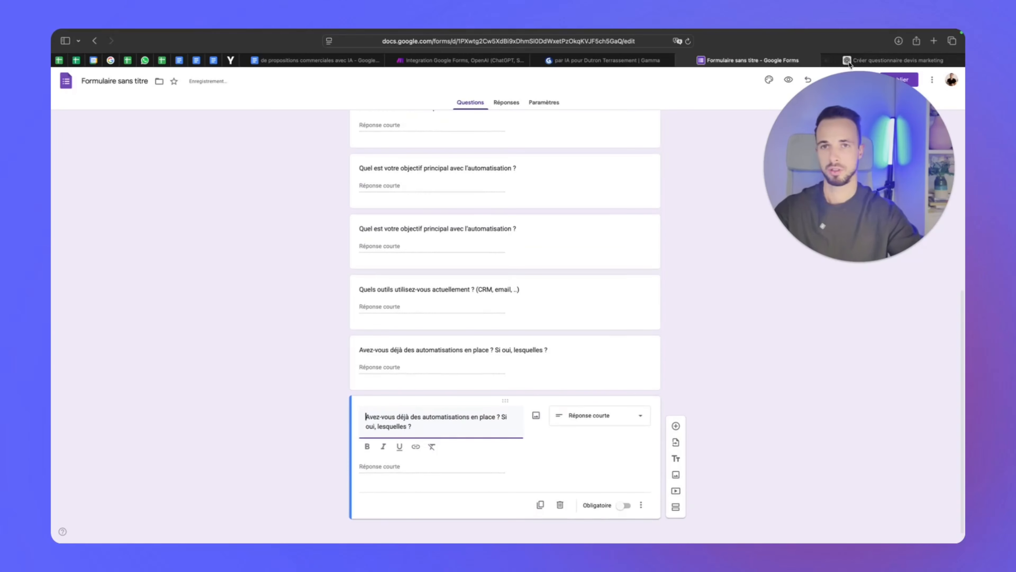
{"action": "left_click", "coordinate": [848, 61]}
{"action": "left_click_drag", "start_coordinate": [624, 242], "coordinate": [344, 242]}
Make question 6 a multiple-choice question and paste in its first ChatGPT option
{"action": "left_click", "coordinate": [748, 60]}
{"action": "triple_click", "coordinate": [436, 421]}
{"action": "key", "text": "super+v"}
{"action": "left_click", "coordinate": [596, 419]}
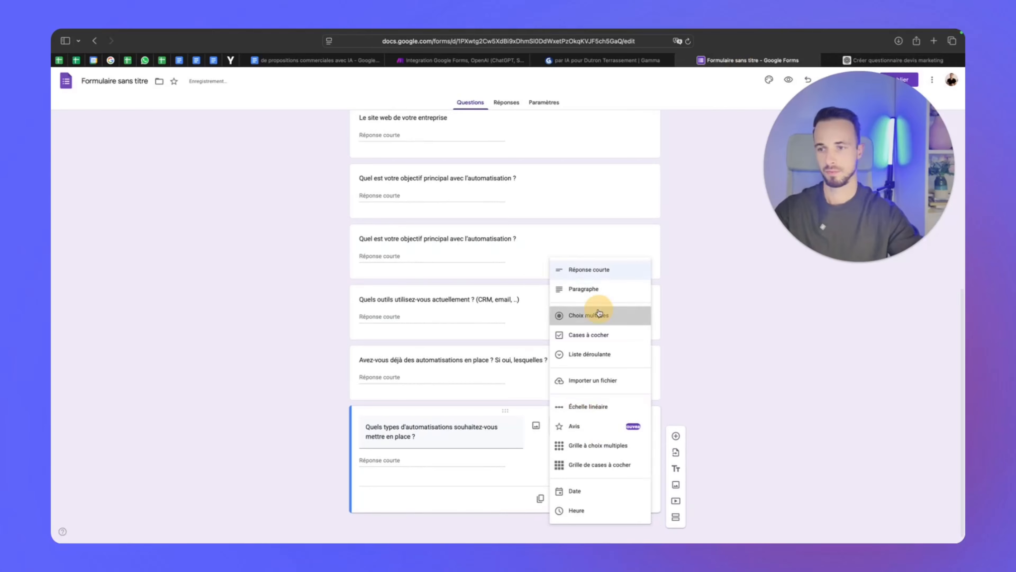
{"action": "left_click", "coordinate": [599, 313]}
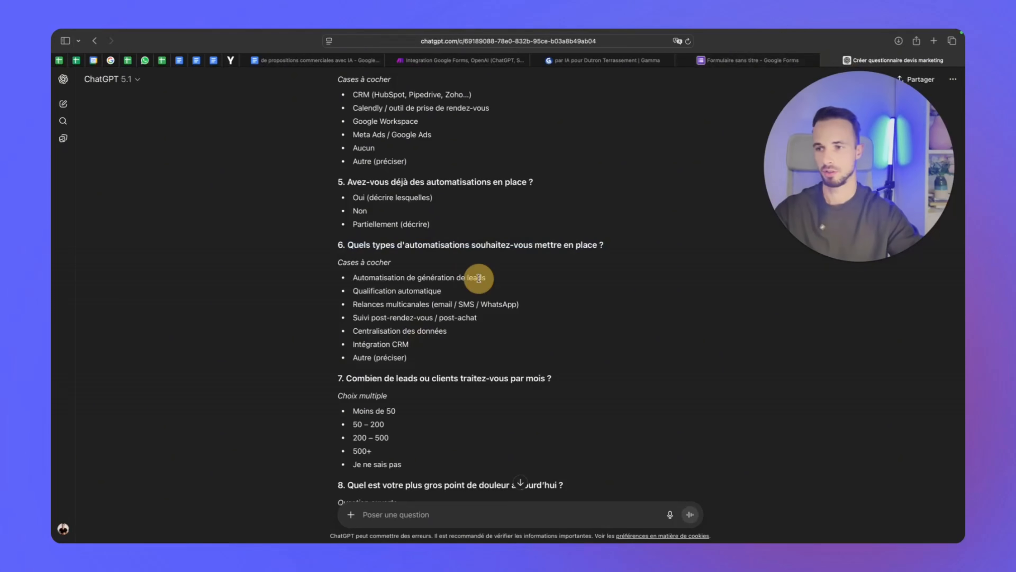
{"action": "left_click_drag", "start_coordinate": [485, 277], "coordinate": [353, 277]}
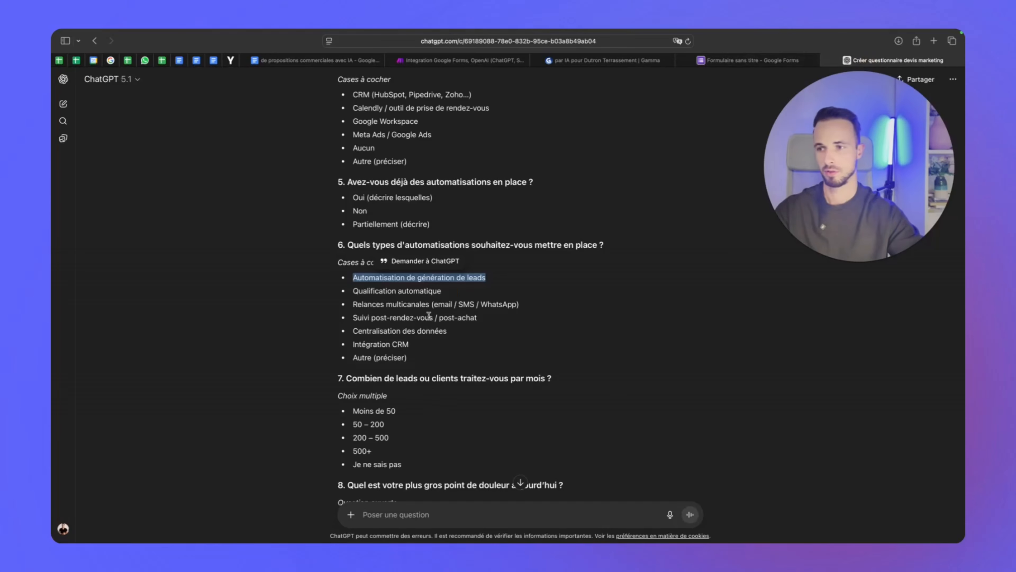
{"action": "left_click", "coordinate": [427, 296]}
{"action": "left_click_drag", "start_coordinate": [519, 304], "coordinate": [355, 306]}
{"action": "left_click", "coordinate": [748, 61]}
{"action": "left_click", "coordinate": [472, 477]}
{"action": "key", "text": "super+v"}
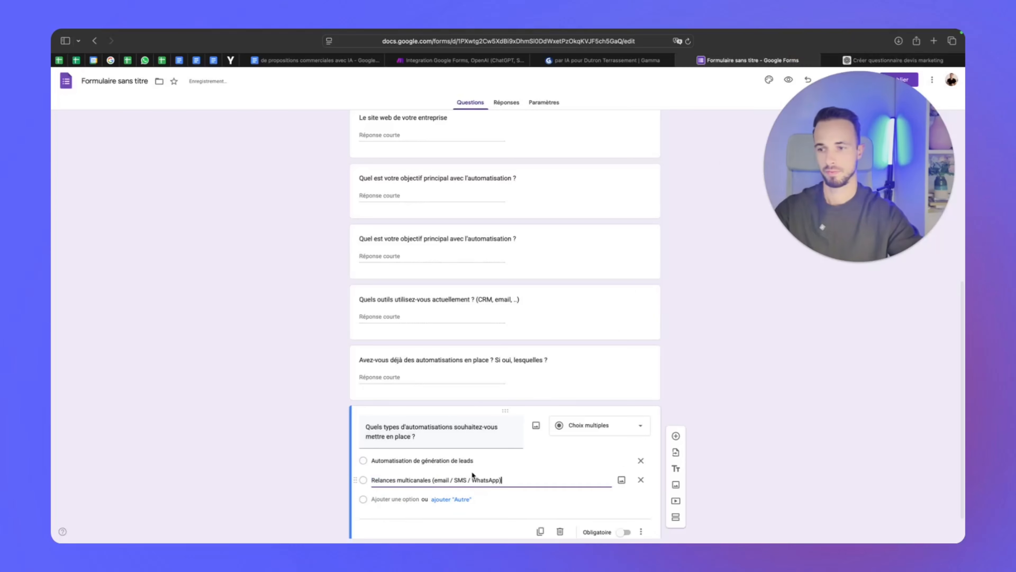
{"action": "key", "text": "Return"}
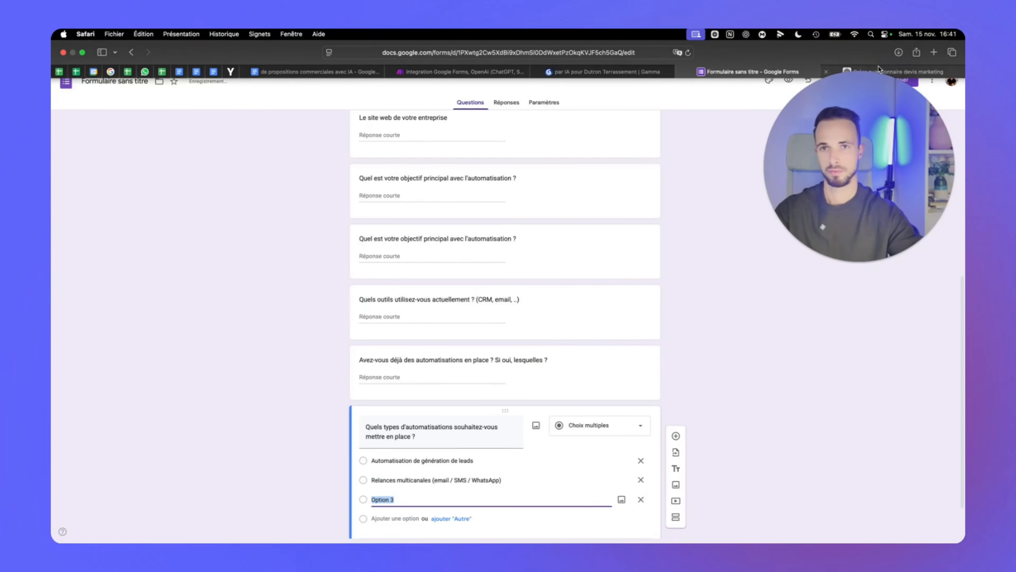
Add the options 'Centralisation des demandes/données' and 'Intégration CRM' from ChatGPT
{"action": "left_click", "coordinate": [879, 69]}
{"action": "left_click_drag", "start_coordinate": [472, 330], "coordinate": [353, 330]}
{"action": "key", "text": "super+c"}
{"action": "left_click", "coordinate": [748, 61]}
{"action": "key", "text": "super+v"}
{"action": "key", "text": "BackSpace"}
{"action": "key", "text": "BackSpace"}
{"action": "key", "text": "BackSpace"}
{"action": "key", "text": "BackSpace"}
{"action": "key", "text": "BackSpace"}
{"action": "key", "text": "BackSpace"}
{"action": "type", "text": "emandes/do"}
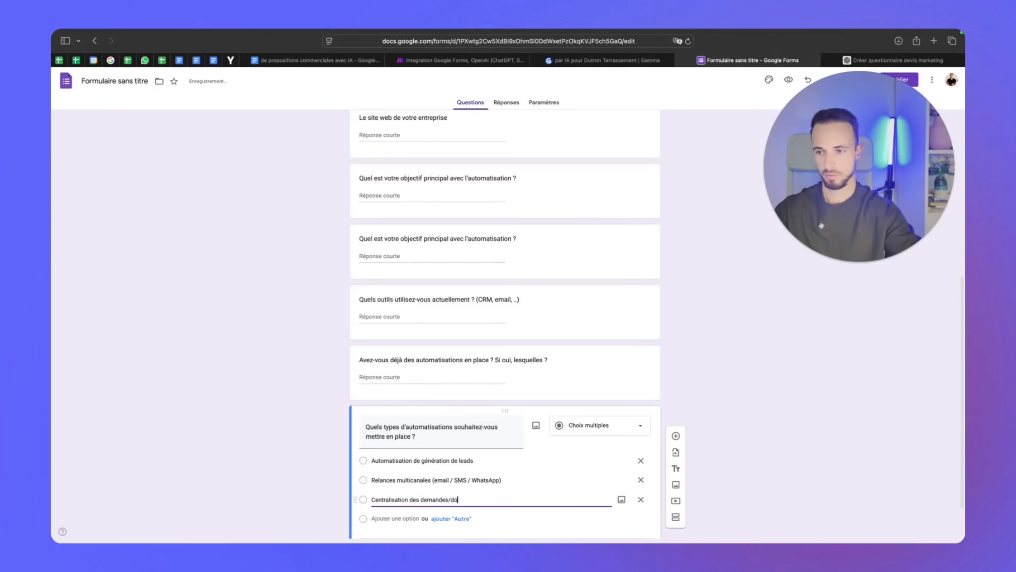
{"action": "type", "text": "nnées"}
{"action": "left_click", "coordinate": [385, 518]}
{"action": "left_click", "coordinate": [880, 60]}
{"action": "left_click_drag", "start_coordinate": [317, 397], "coordinate": [227, 397]}
{"action": "key", "text": "super+c"}
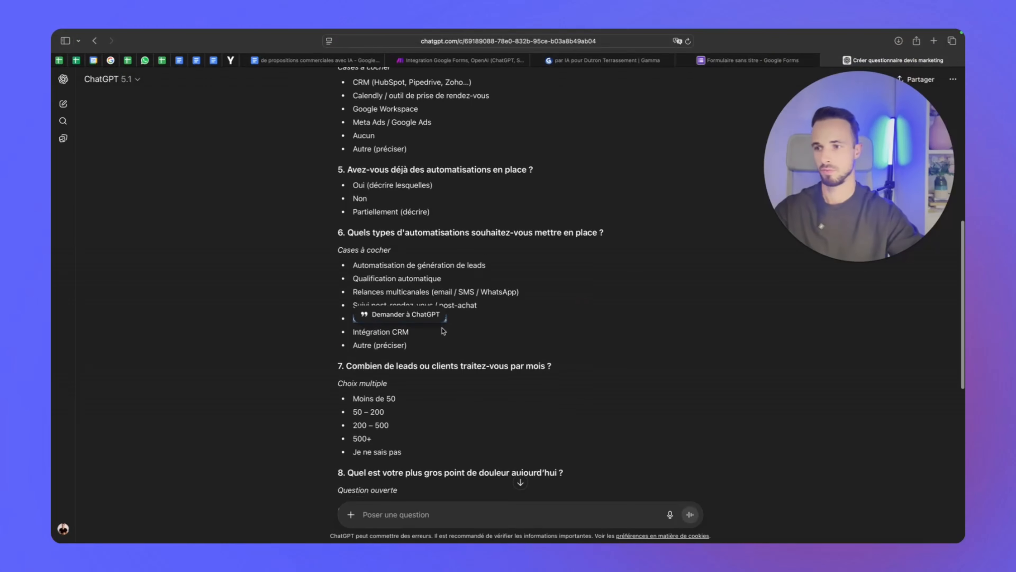
{"action": "left_click", "coordinate": [749, 60]}
{"action": "key", "text": "super+v"}
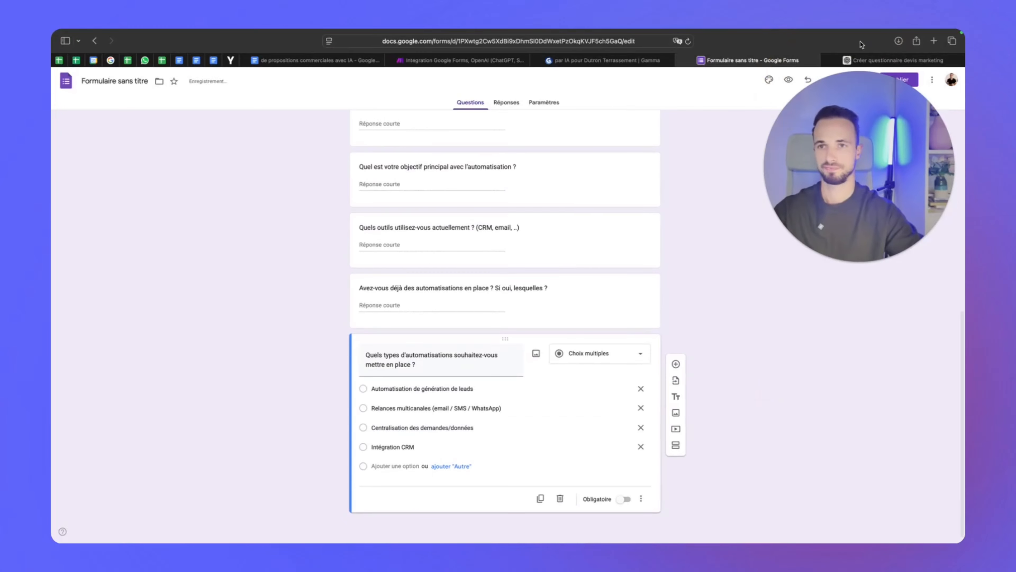
{"action": "left_click", "coordinate": [872, 60]}
{"action": "left_click", "coordinate": [478, 283]}
{"action": "left_click", "coordinate": [748, 60]}
Duplicate it as 'Dans quel délai souhaitez-vous implémenter ces automatisations ?' with timeframes Au plus vite to A titre informatif
{"action": "left_click", "coordinate": [540, 498]}
{"action": "left_click_drag", "start_coordinate": [464, 349], "coordinate": [364, 307]}
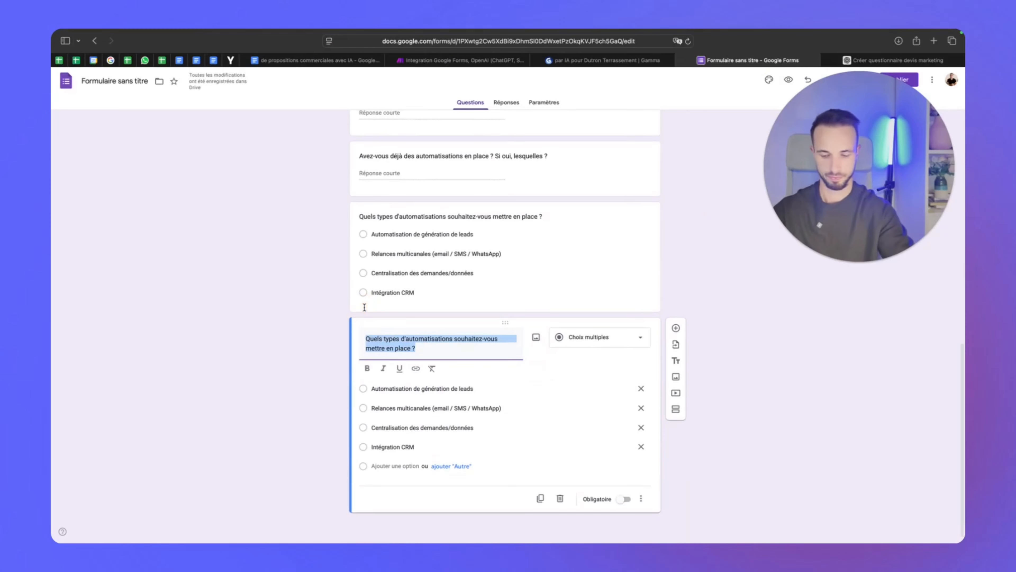
{"action": "type", "text": "Dans quel délai so"}
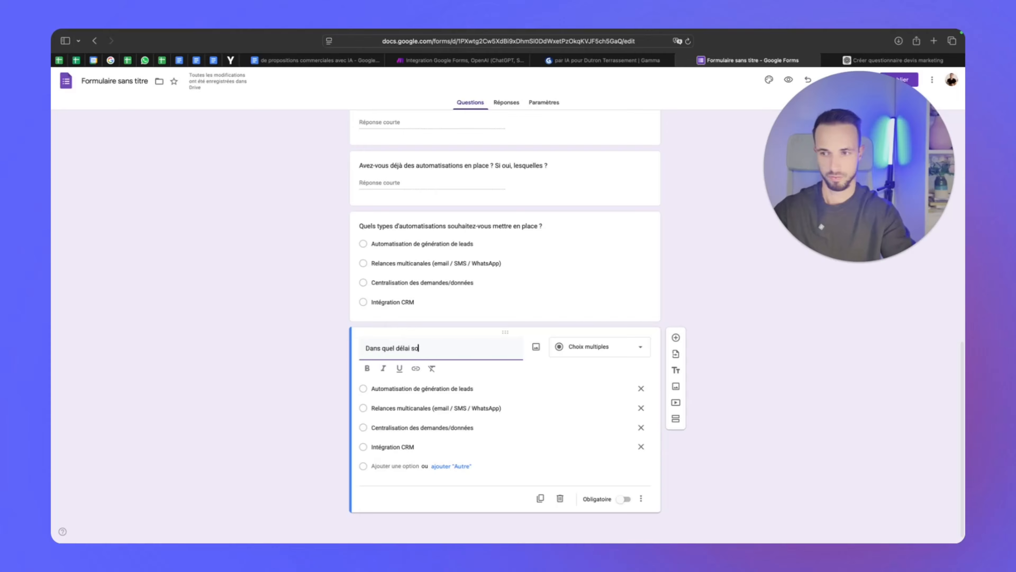
{"action": "type", "text": "uhaitez-vous implémenter ces automatisations ?"}
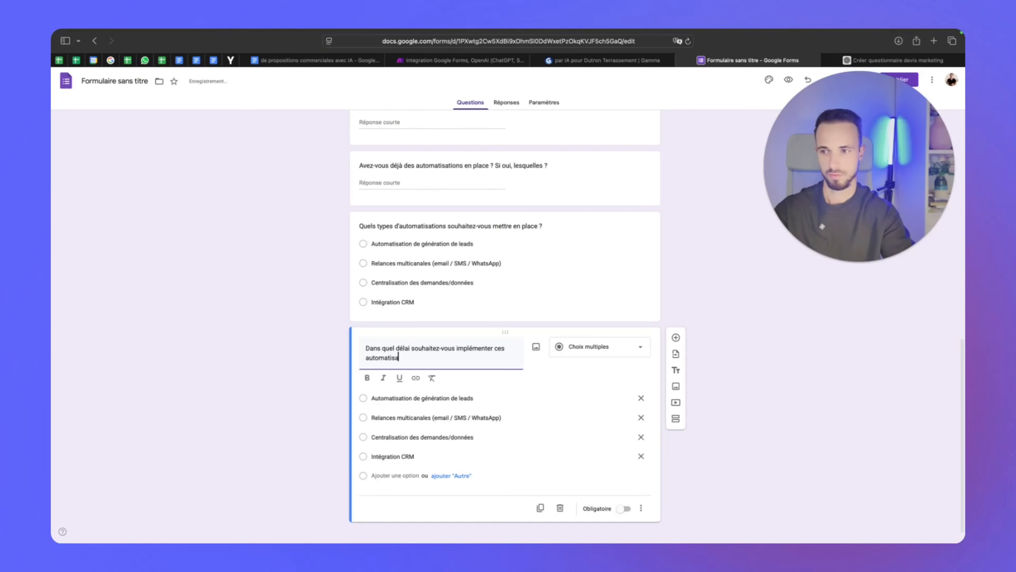
{"action": "left_click", "coordinate": [448, 400]}
{"action": "type", "text": "Au plus vite"}
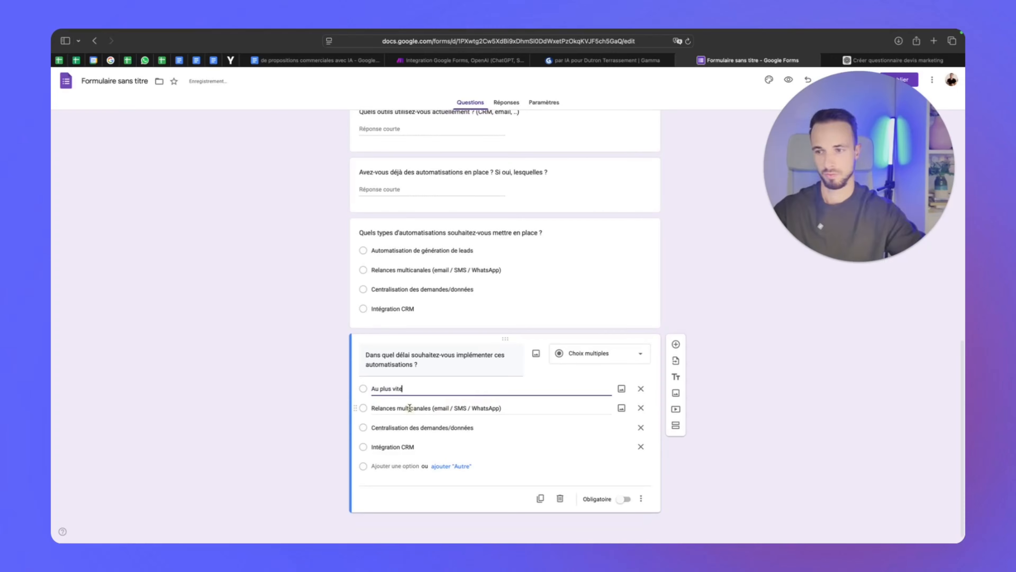
{"action": "left_click", "coordinate": [410, 407]}
{"action": "type", "text": "D4ici 2 mois"}
{"action": "left_click", "coordinate": [396, 427]}
{"action": "type", "text": "D'ici 6 mois"}
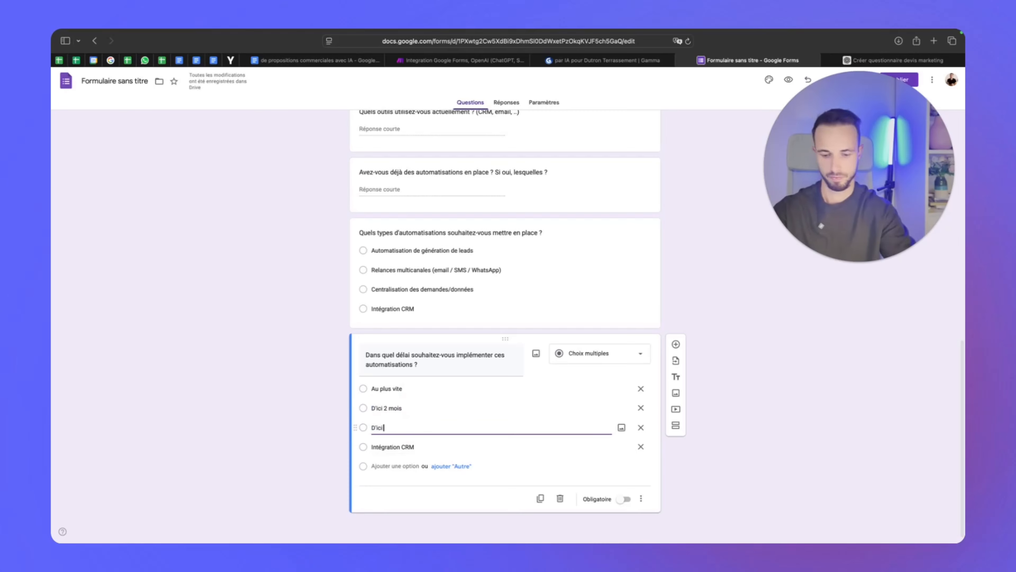
{"action": "left_click", "coordinate": [397, 445]}
{"action": "type", "text": "Dans 1 an"}
{"action": "left_click", "coordinate": [398, 466]}
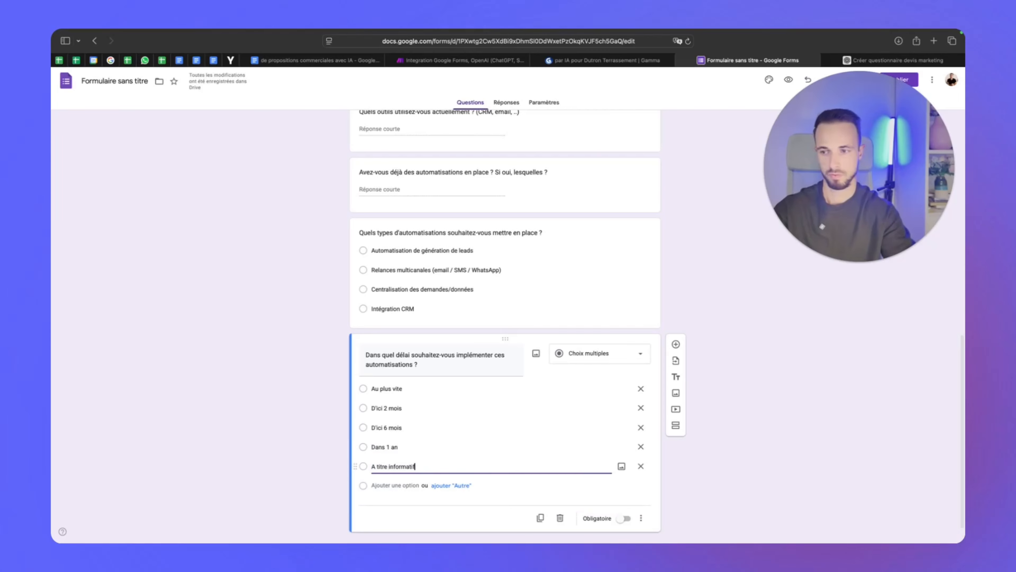
{"action": "left_click", "coordinate": [323, 447]}
Rename the form to 'formulaire demande de devis'
{"action": "scroll", "coordinate": [692, 454], "scroll_direction": "up", "scroll_amount": 13}
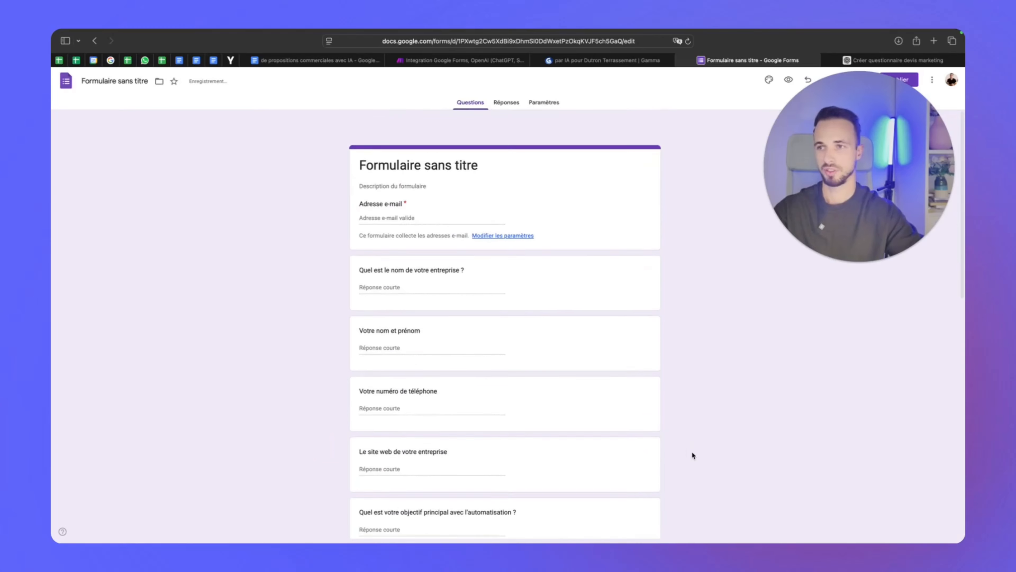
{"action": "double_click", "coordinate": [124, 82]}
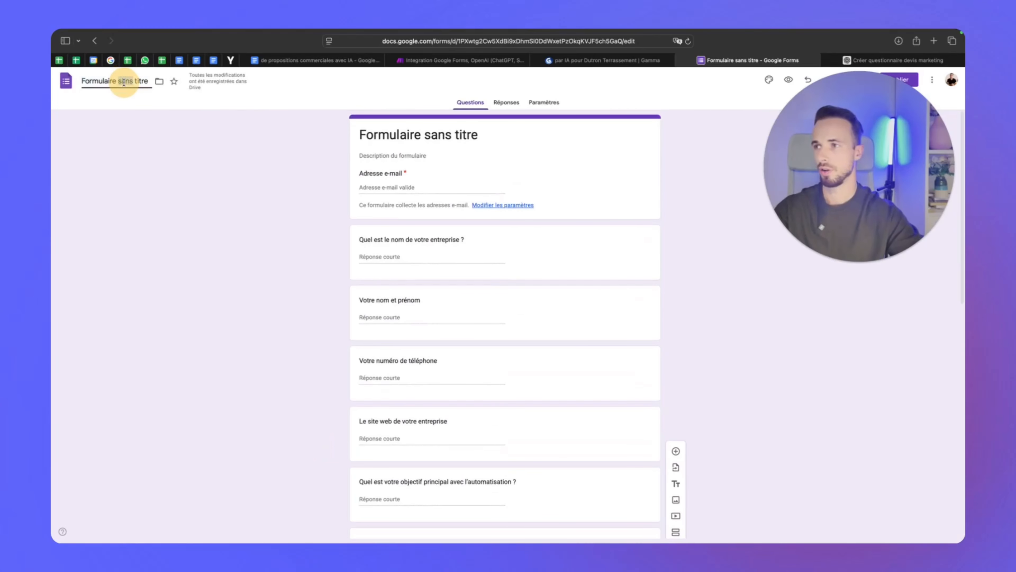
{"action": "left_click", "coordinate": [124, 82]}
{"action": "type", "text": "form"}
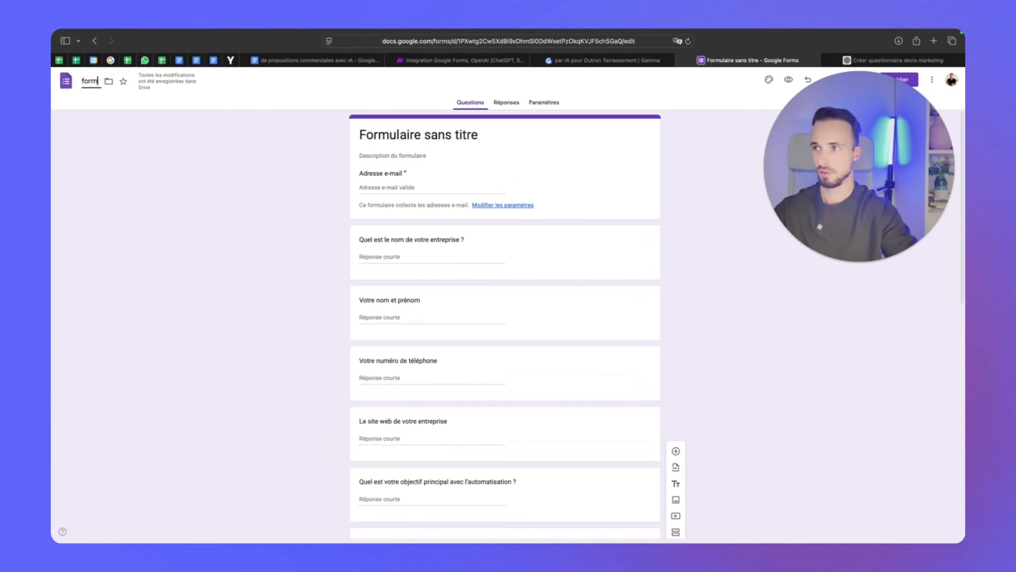
{"action": "type", "text": "ulaire demande d"}
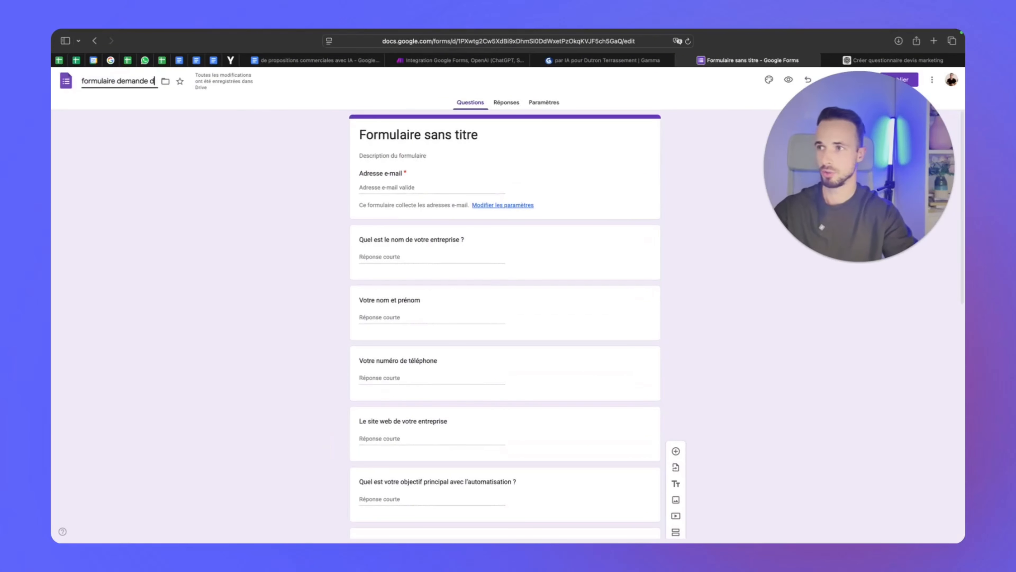
{"action": "type", "text": "'i.f"}
{"action": "key", "text": "BackSpace"}
{"action": "key", "text": "BackSpace"}
{"action": "type", "text": "e devis"}
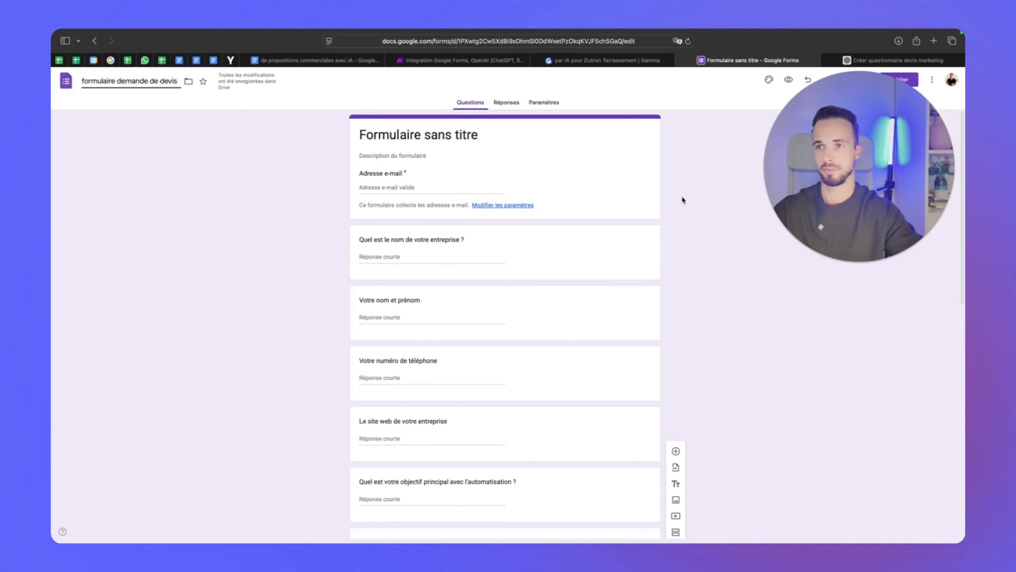
{"action": "left_click", "coordinate": [683, 208]}
Add the description 'Remplissez le formulaire et nous vous contacterons.' and publish the form
{"action": "left_click", "coordinate": [431, 153]}
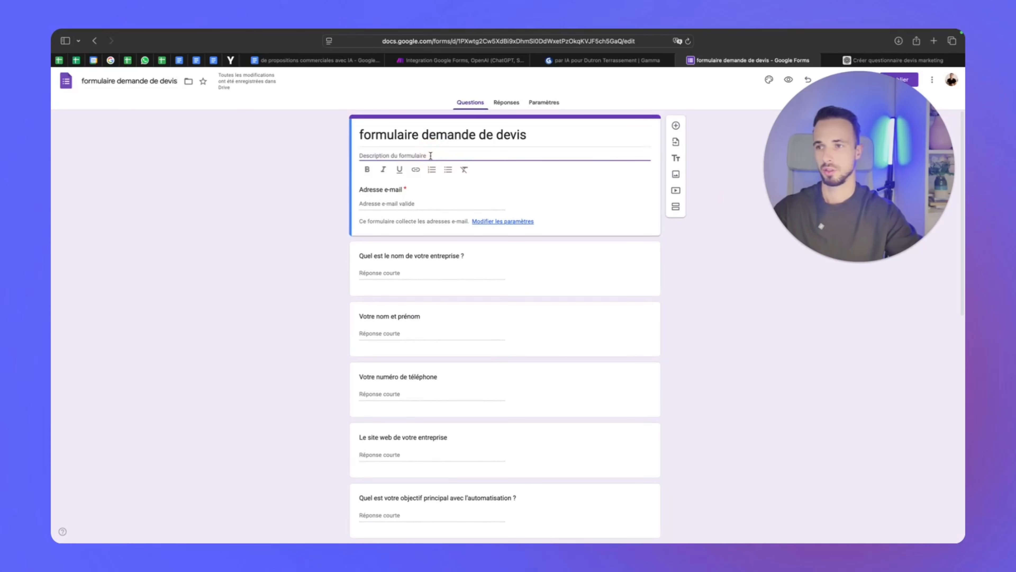
{"action": "type", "text": "Remplissez "}
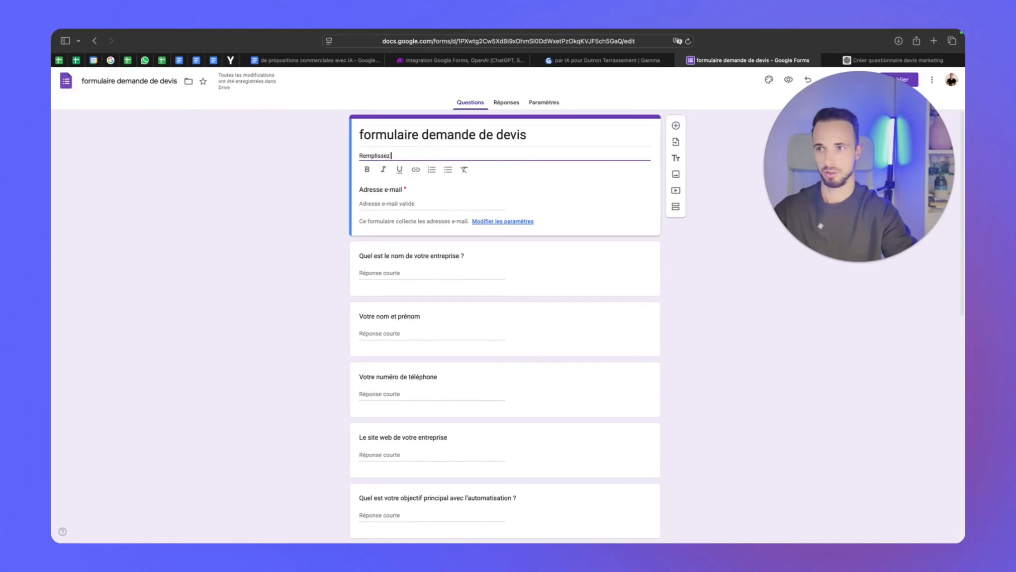
{"action": "type", "text": "le formulaire et nous vous contac"}
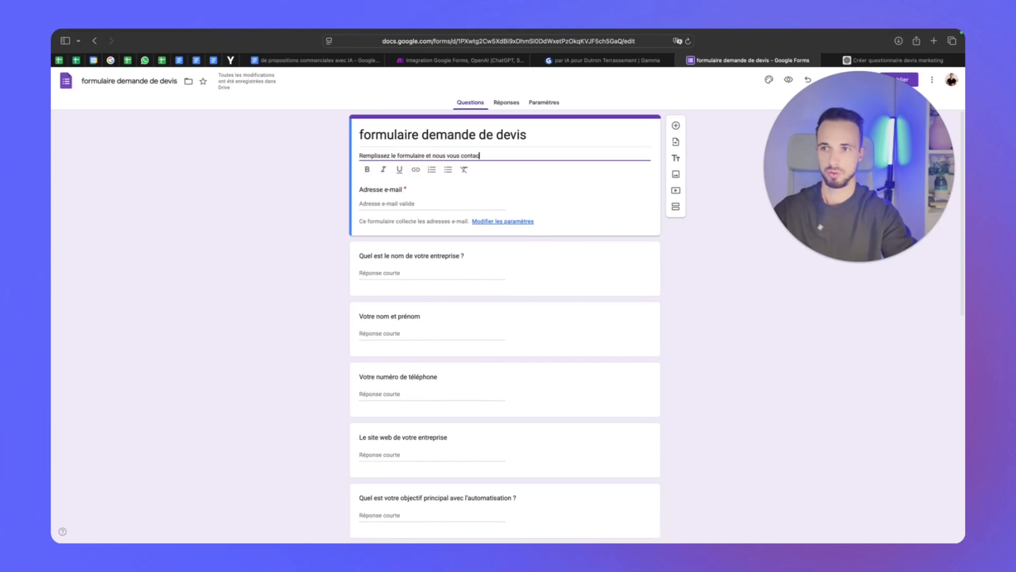
{"action": "type", "text": "terons."}
{"action": "left_click", "coordinate": [682, 274]}
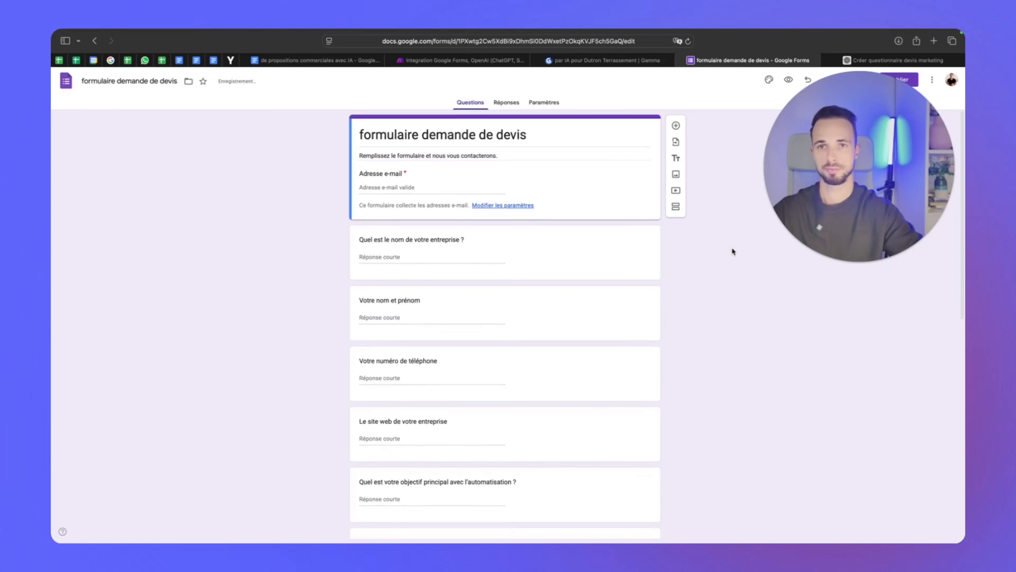
{"action": "left_click_drag", "start_coordinate": [898, 87], "coordinate": [897, 151]}
{"action": "left_click", "coordinate": [899, 79]}
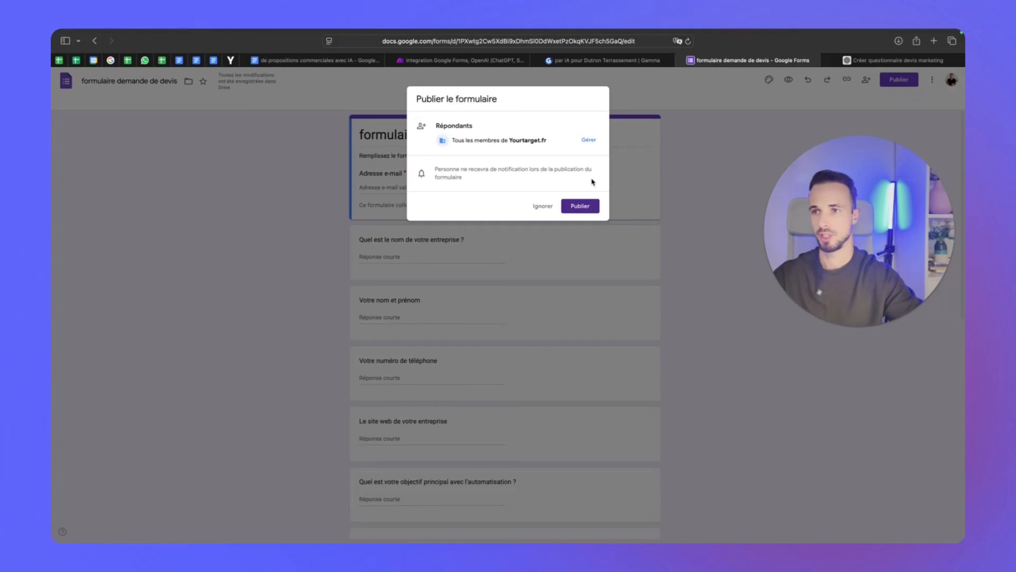
{"action": "left_click", "coordinate": [572, 203]}
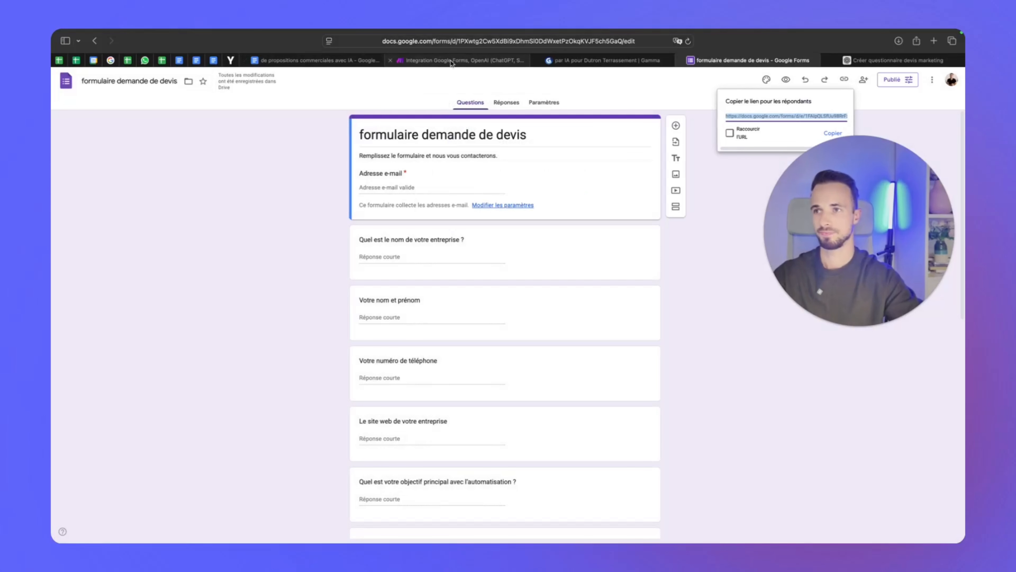
{"action": "left_click", "coordinate": [425, 61]}
{"action": "left_click", "coordinate": [283, 345]}
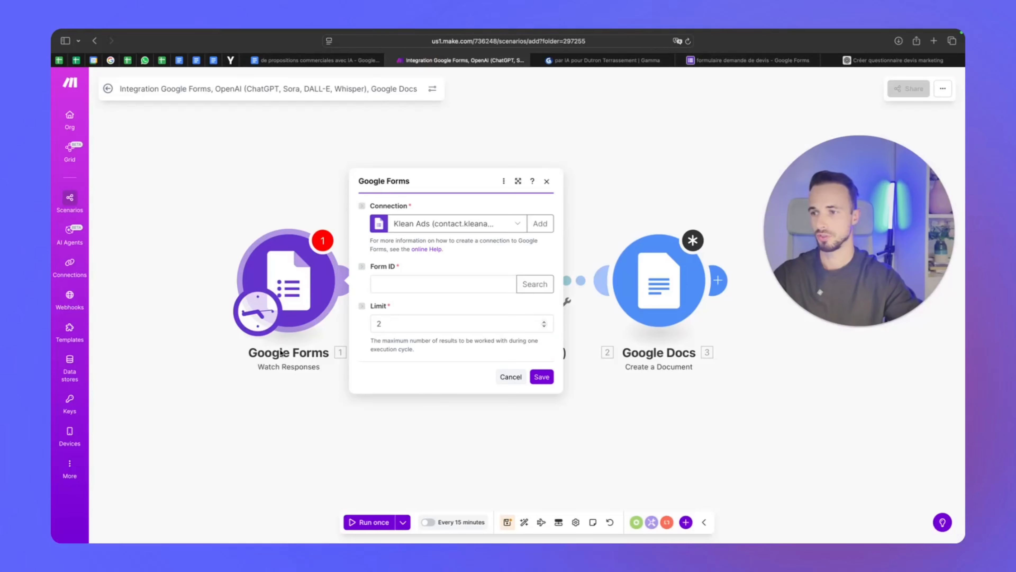
Copy the new form's ID into the trigger's Form ID, set Limit to 10, and save
{"action": "left_click", "coordinate": [430, 281]}
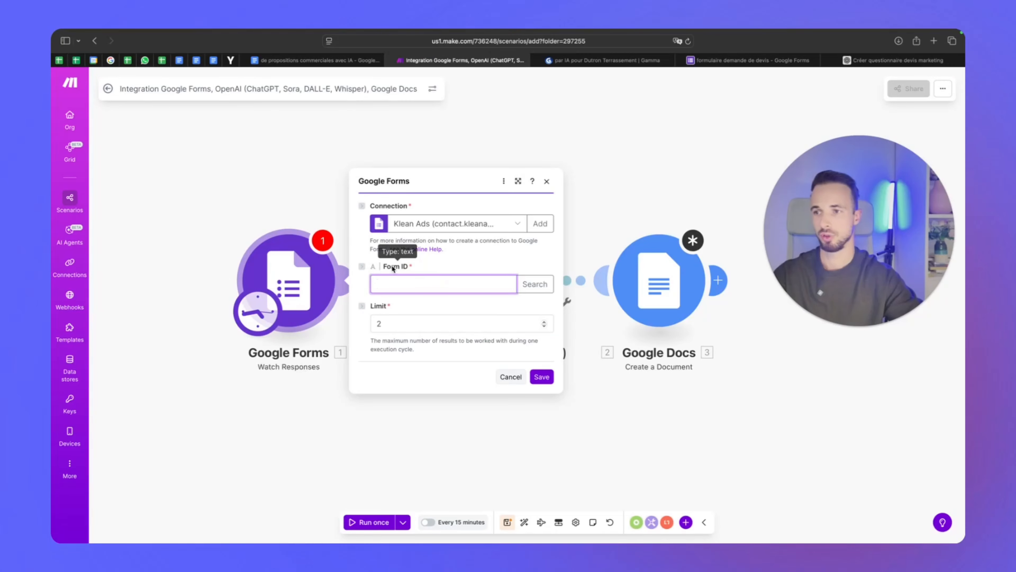
{"action": "left_click", "coordinate": [742, 60]}
{"action": "left_click", "coordinate": [526, 48]}
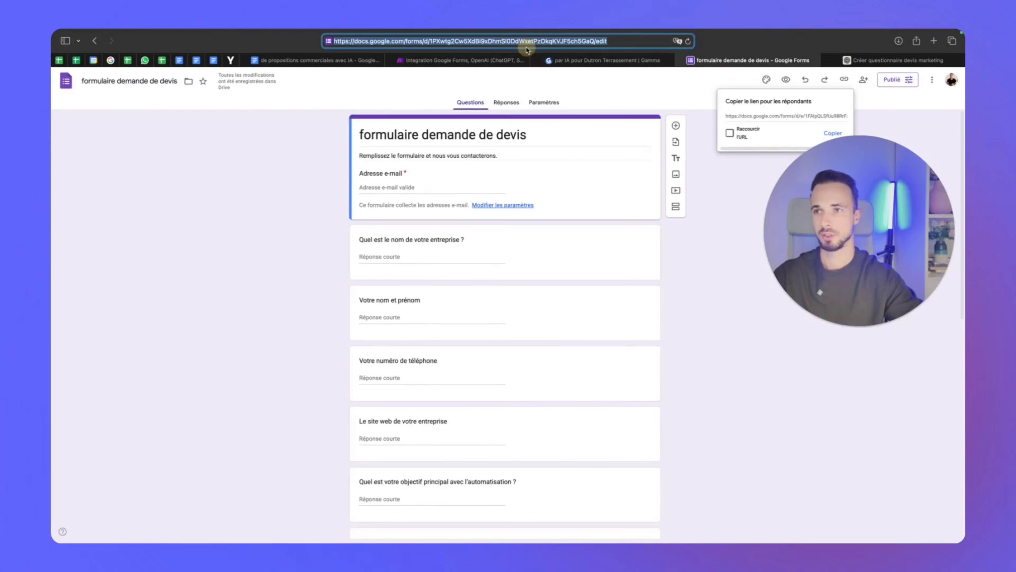
{"action": "left_click", "coordinate": [554, 42]}
{"action": "left_click_drag", "start_coordinate": [594, 41], "coordinate": [334, 41]}
{"action": "left_click_drag", "start_coordinate": [430, 42], "coordinate": [594, 42]}
{"action": "key", "text": "super+c"}
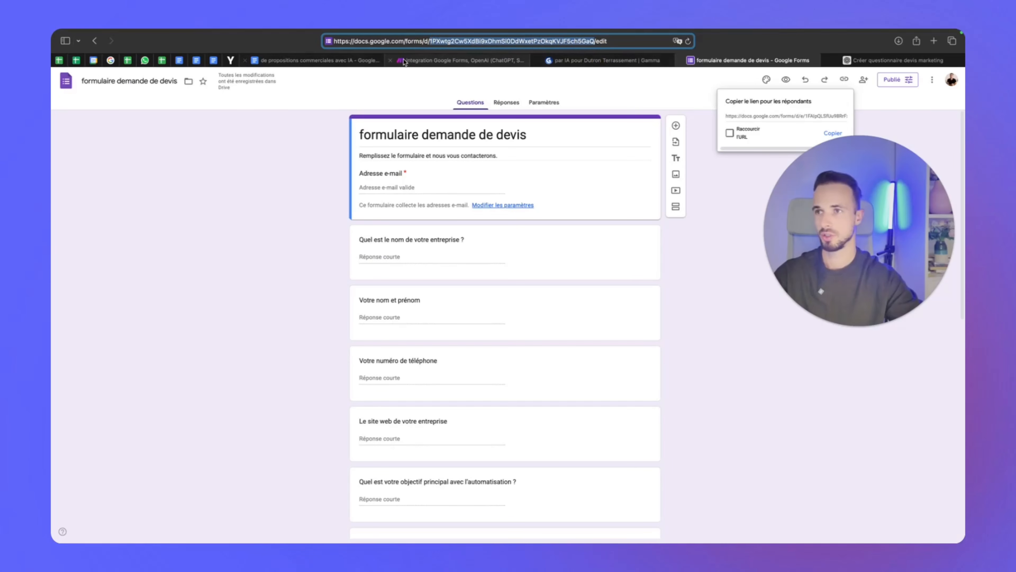
{"action": "left_click", "coordinate": [460, 60]}
{"action": "key", "text": "super+v"}
{"action": "left_click", "coordinate": [524, 320]}
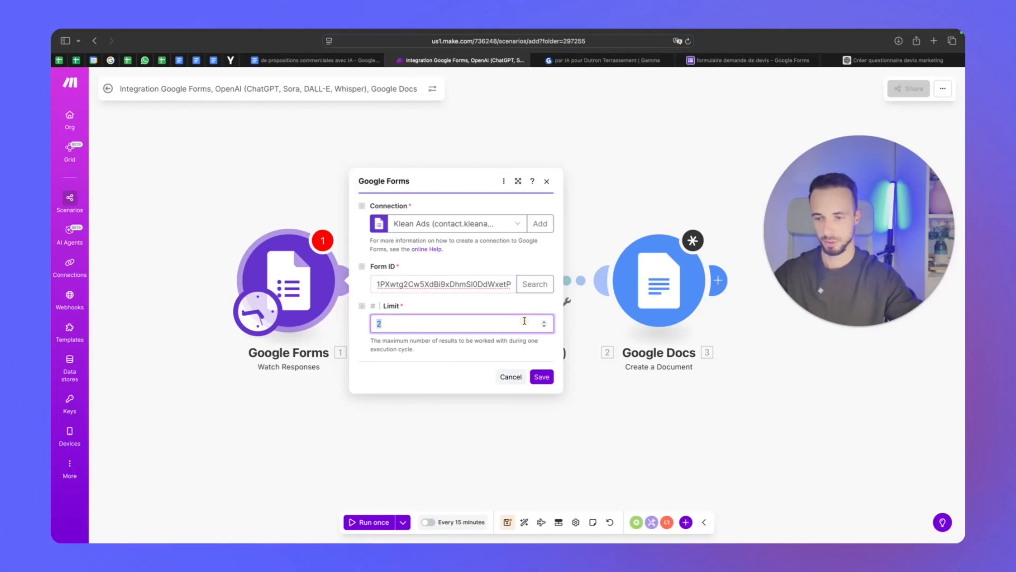
{"action": "key", "text": "BackSpace"}
{"action": "type", "text": "10"}
{"action": "left_click", "coordinate": [423, 372]}
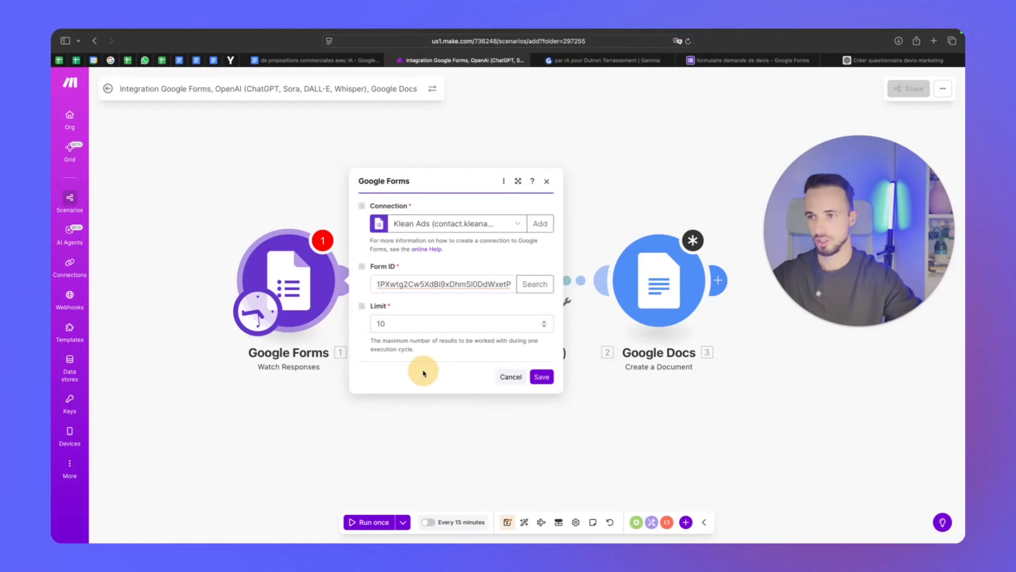
{"action": "left_click", "coordinate": [542, 376]}
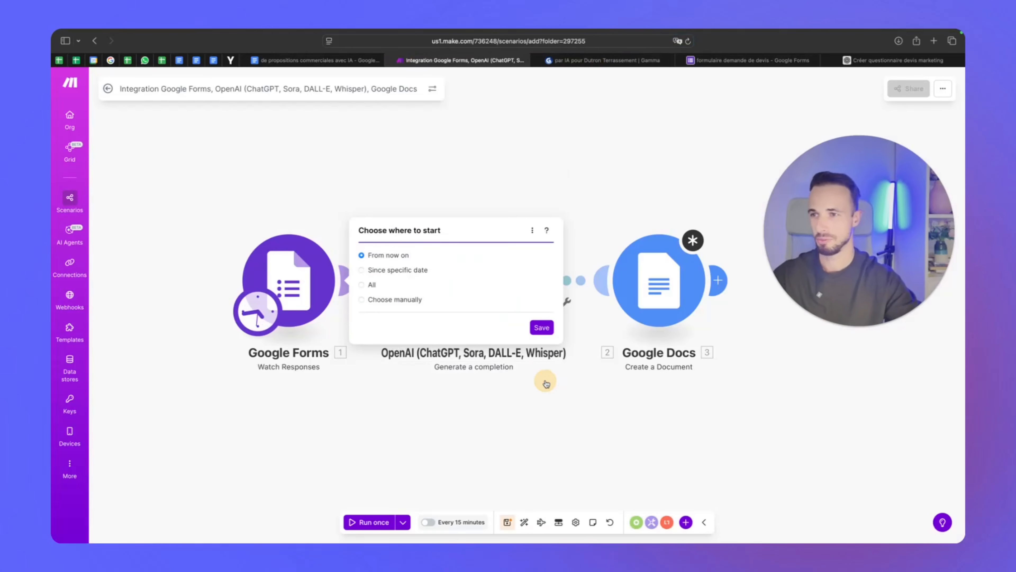
Reopen the Google Forms trigger and start a new Google connection with Sign in with Google
{"action": "left_click", "coordinate": [263, 278]}
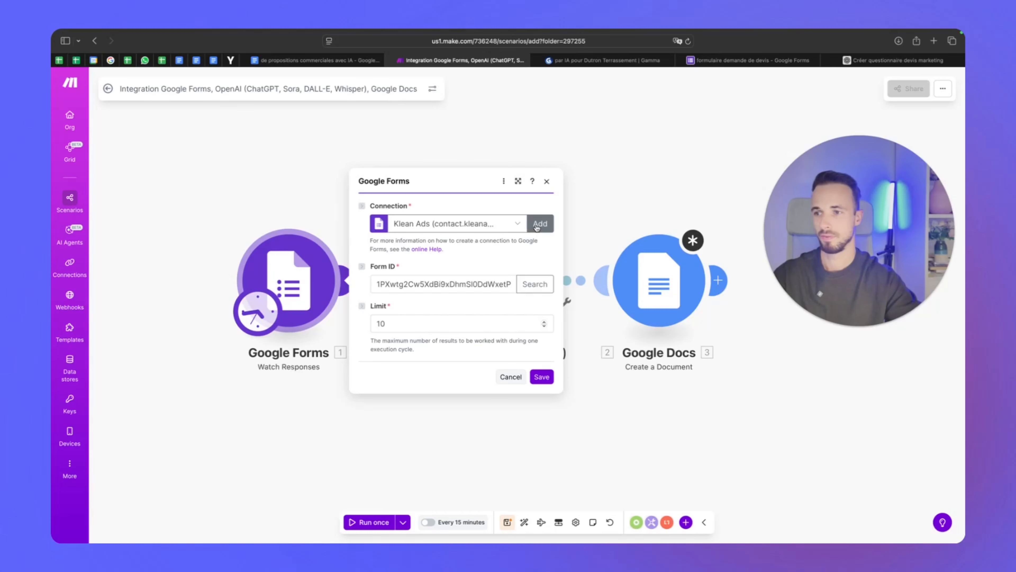
{"action": "left_click", "coordinate": [536, 226]}
{"action": "left_click", "coordinate": [702, 315]}
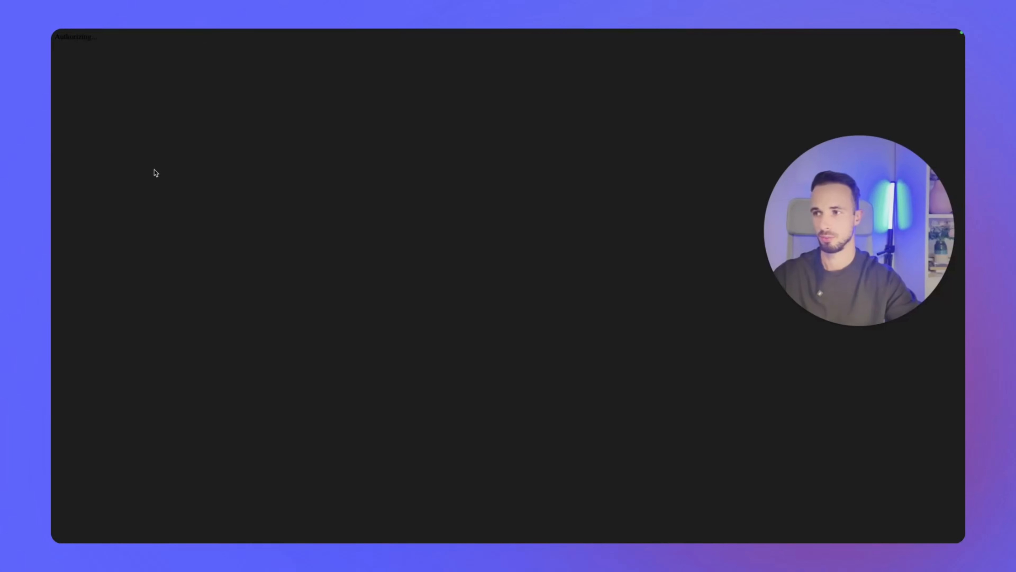
Finish authorising the Google account and save the Google Forms trigger
{"action": "left_click", "coordinate": [677, 345]}
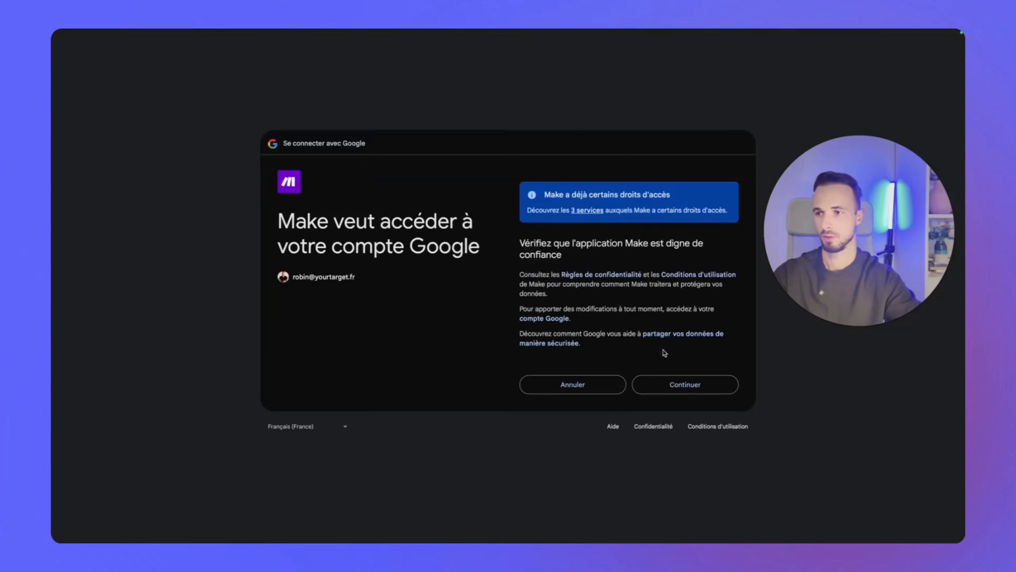
{"action": "left_click", "coordinate": [675, 380]}
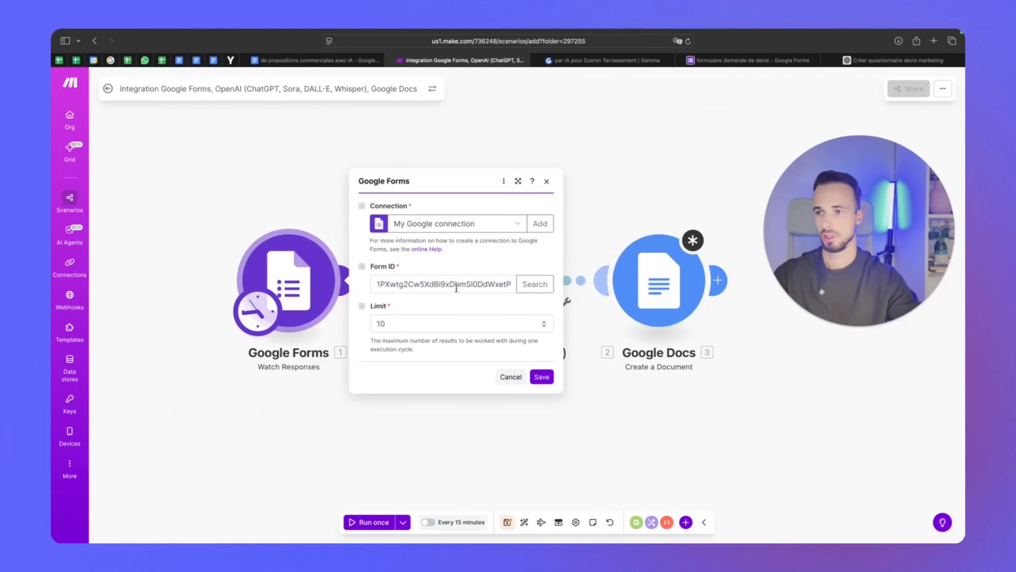
{"action": "left_click", "coordinate": [541, 376]}
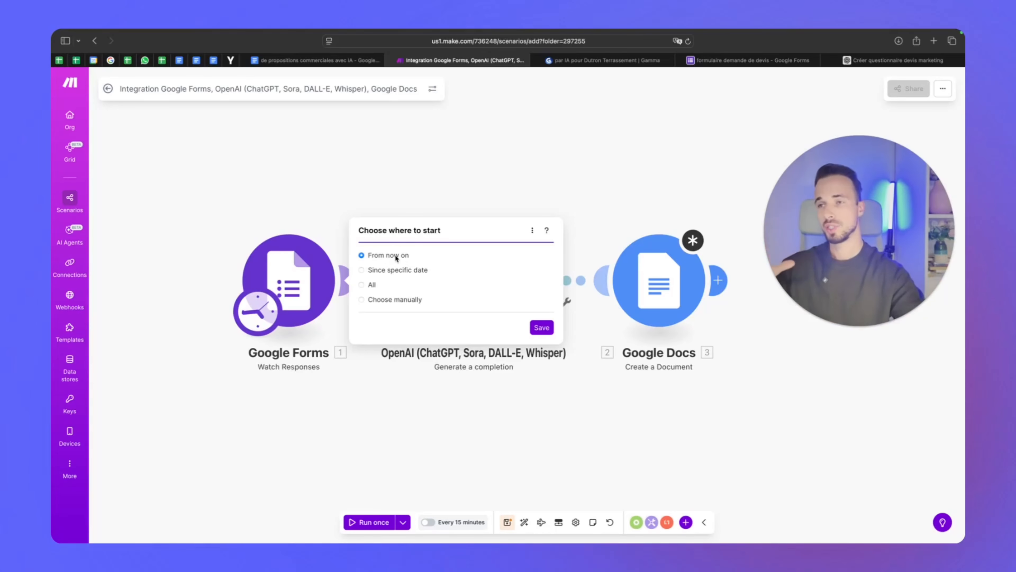
Set the trigger's starting point to From now on, new responses only, and save it
{"action": "left_click", "coordinate": [381, 271]}
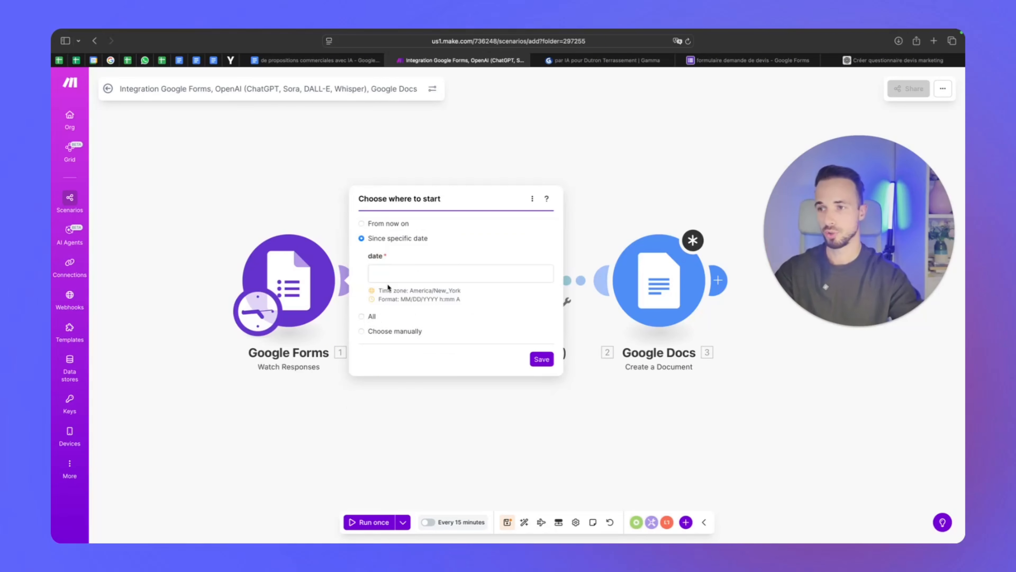
{"action": "left_click", "coordinate": [398, 275]}
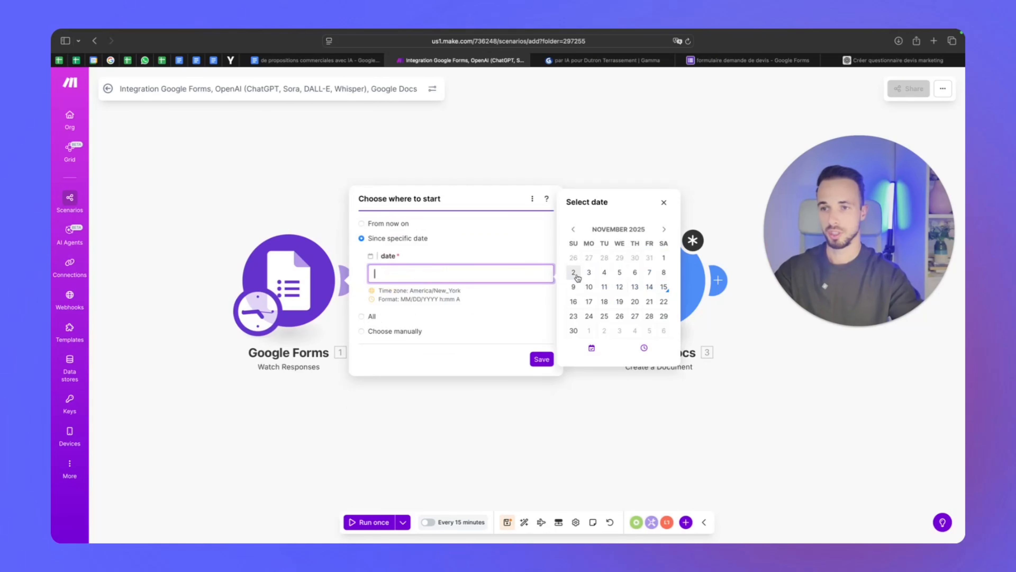
{"action": "left_click", "coordinate": [573, 230]}
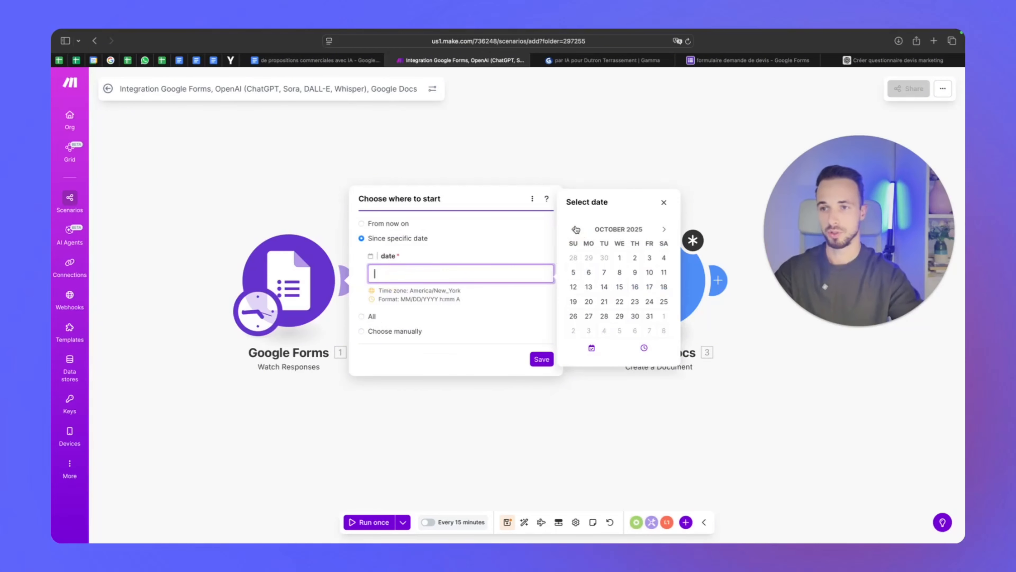
{"action": "left_click", "coordinate": [574, 229]}
{"action": "left_click", "coordinate": [574, 229]}
{"action": "left_click", "coordinate": [573, 229]}
{"action": "left_click", "coordinate": [574, 229]}
{"action": "left_click", "coordinate": [572, 228]}
{"action": "left_click", "coordinate": [572, 227]}
{"action": "left_click", "coordinate": [570, 227]}
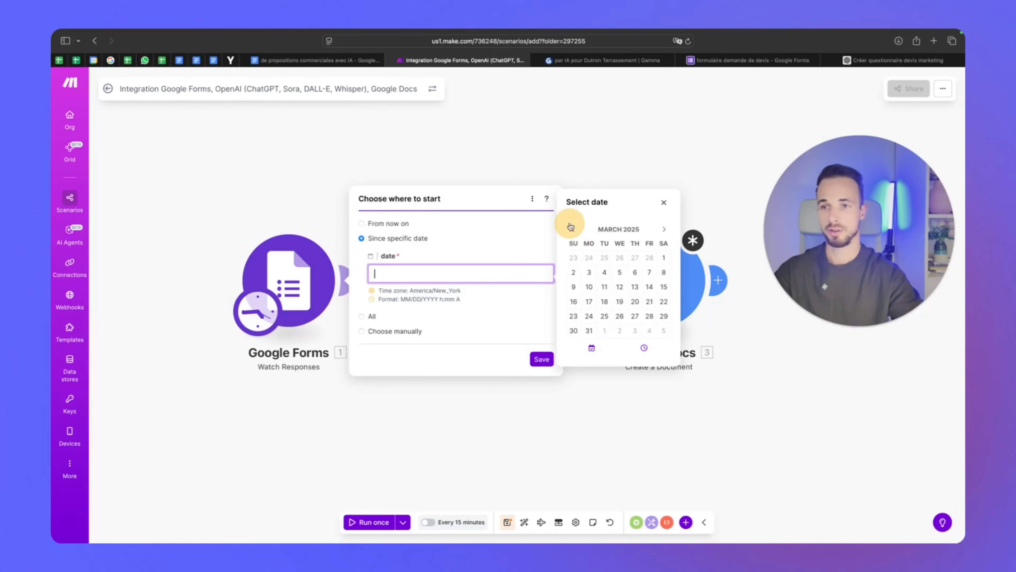
{"action": "left_click", "coordinate": [570, 226]}
{"action": "left_click", "coordinate": [571, 226]}
{"action": "left_click", "coordinate": [571, 226]}
{"action": "left_click", "coordinate": [570, 224]}
{"action": "left_click", "coordinate": [570, 225]}
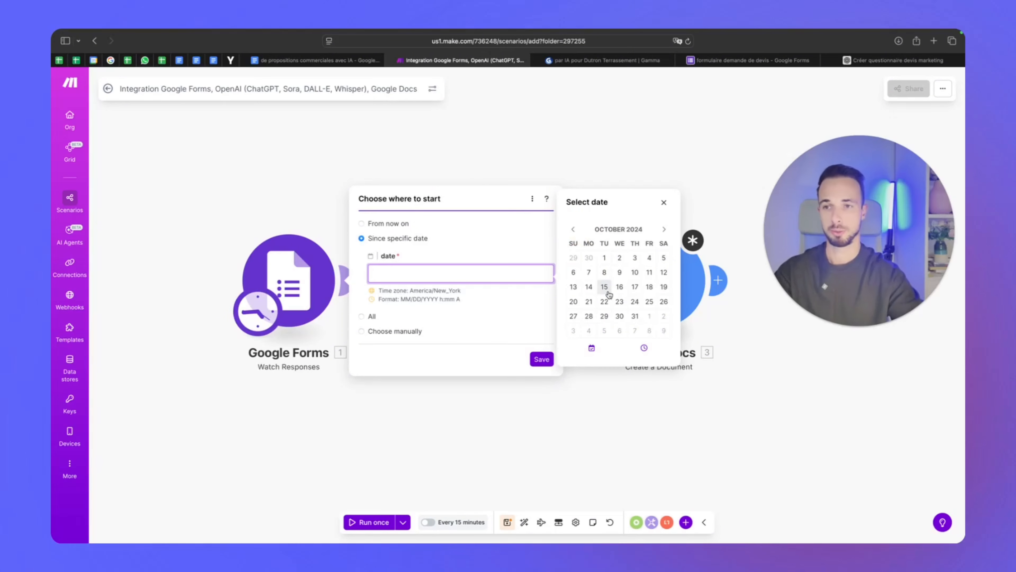
{"action": "left_click", "coordinate": [664, 202]}
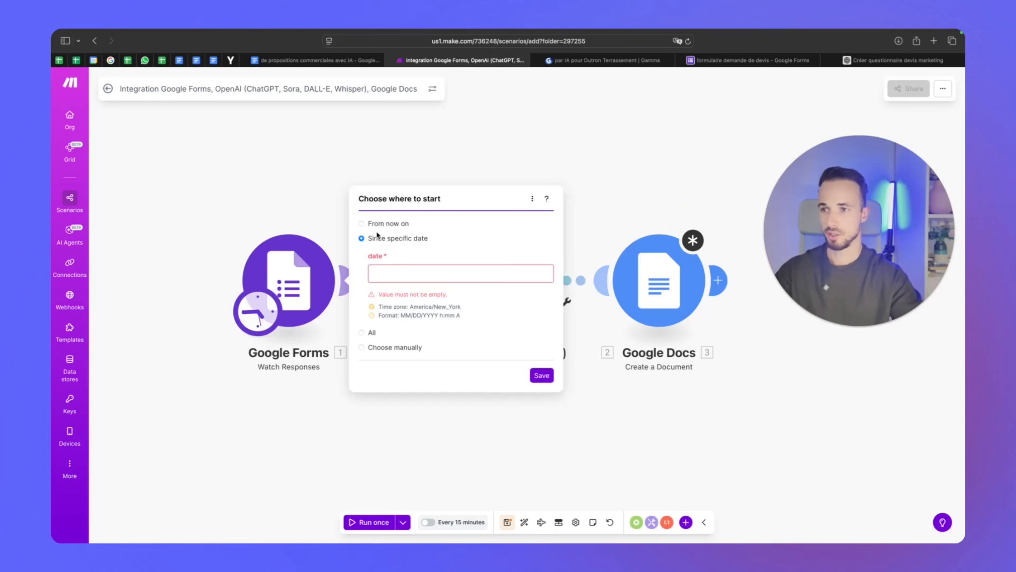
{"action": "left_click", "coordinate": [377, 223]}
{"action": "left_click", "coordinate": [541, 285]}
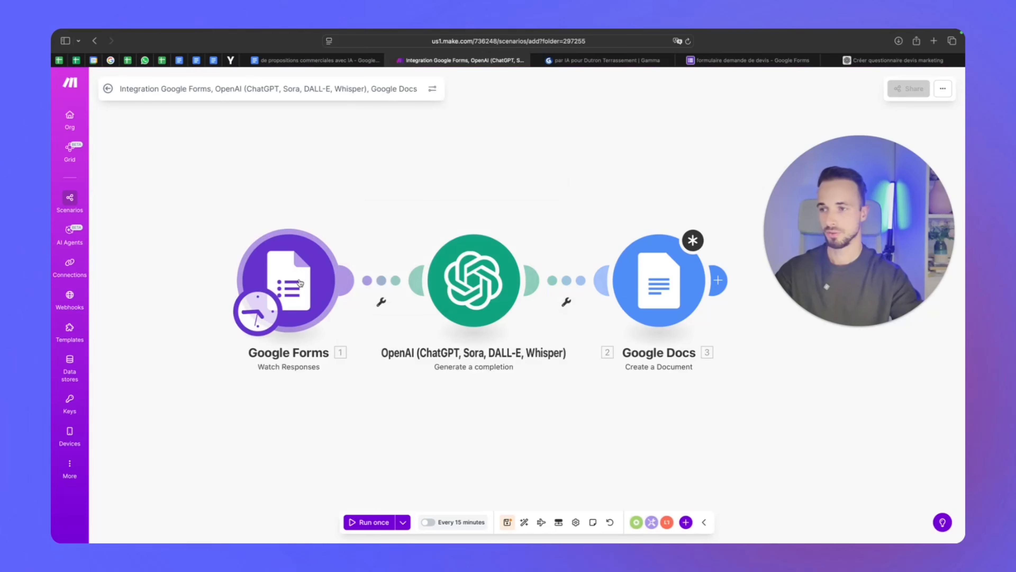
Reopen the trigger's Choose where to start settings and dismiss them unchanged
{"action": "right_click", "coordinate": [285, 272]}
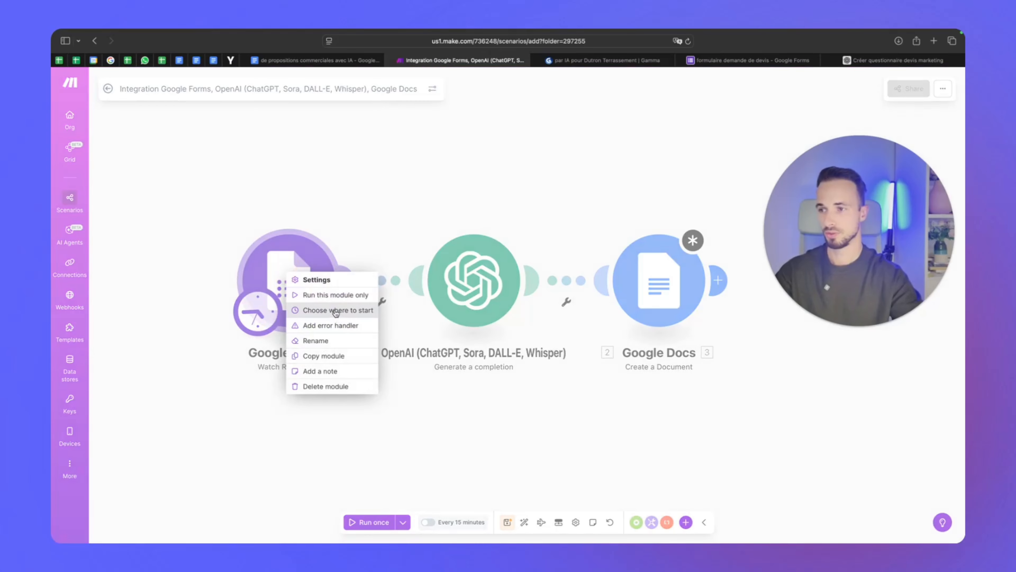
{"action": "left_click", "coordinate": [356, 314]}
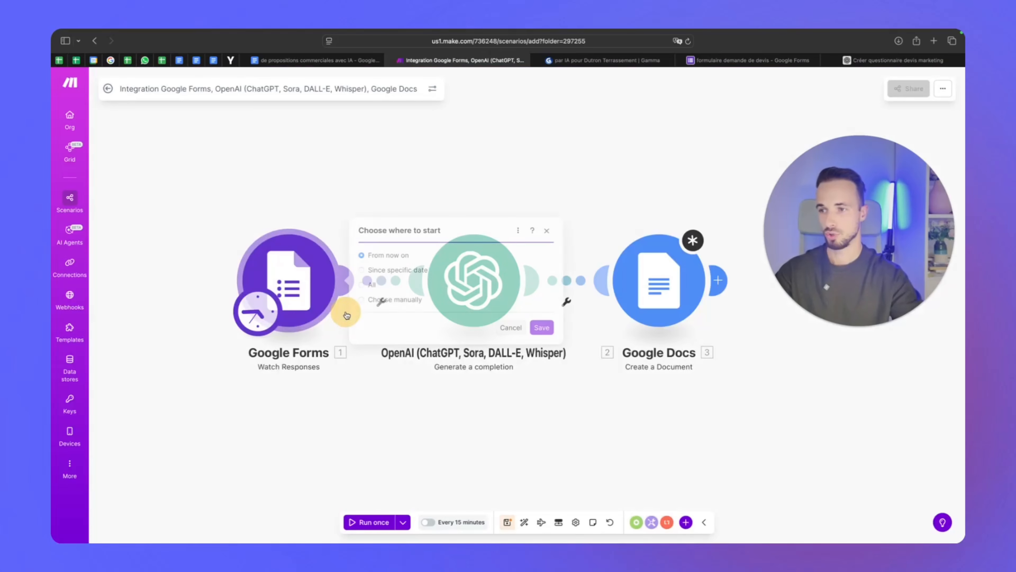
{"action": "left_click", "coordinate": [386, 271]}
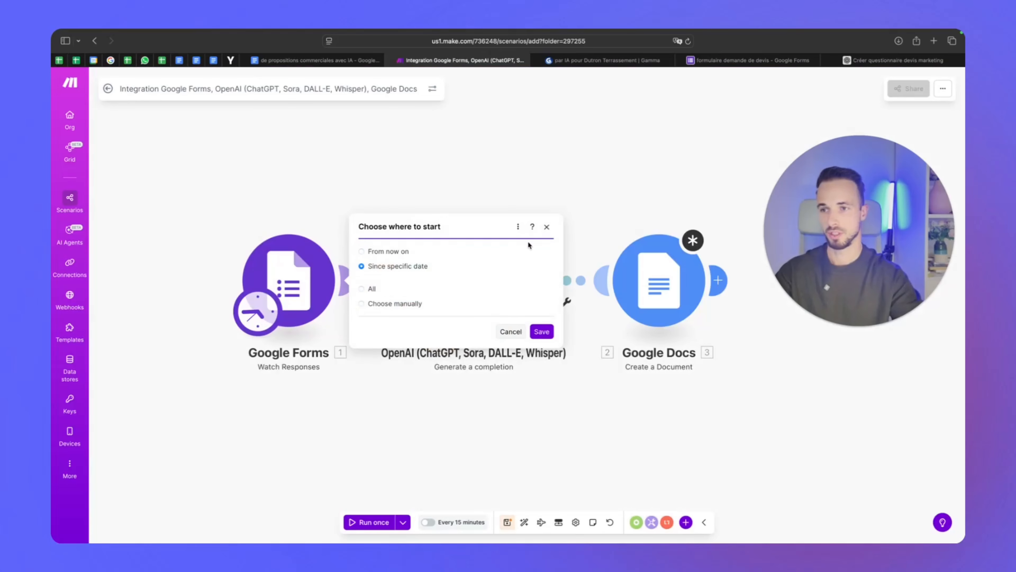
{"action": "left_click", "coordinate": [547, 199]}
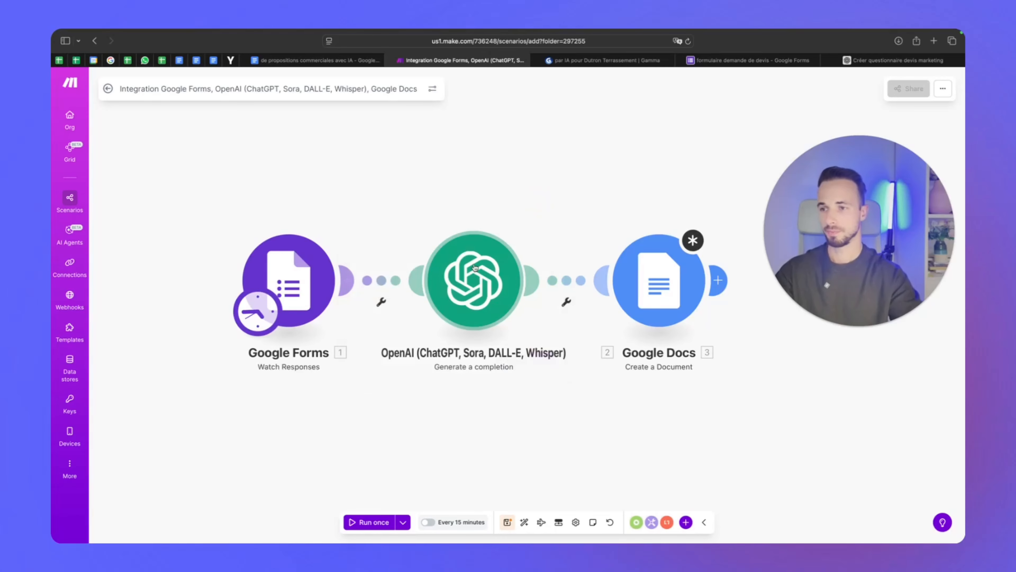
Open the OpenAI module and select the My OpenAI connection
{"action": "left_click", "coordinate": [476, 296]}
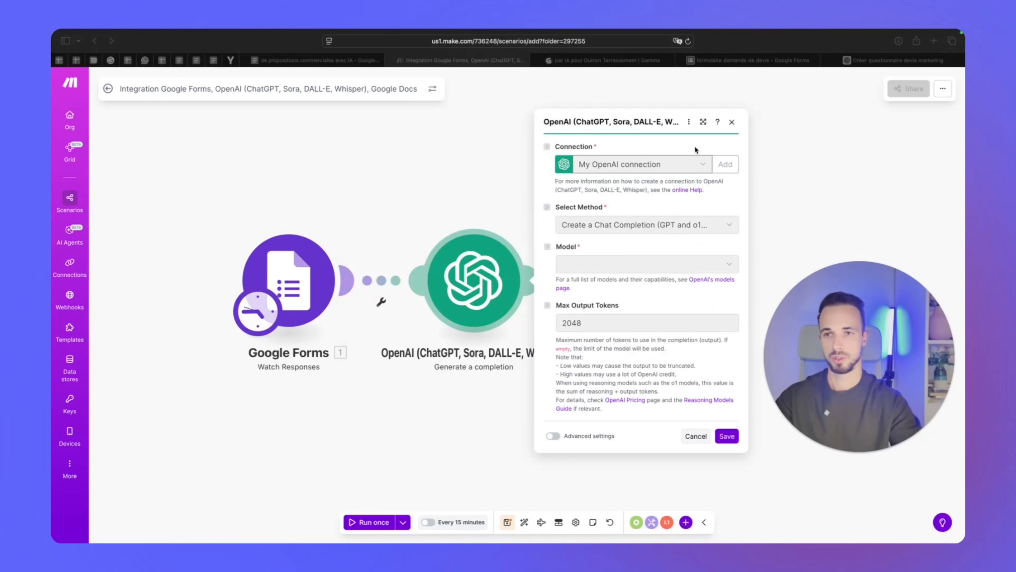
{"action": "left_click", "coordinate": [732, 122]}
{"action": "left_click", "coordinate": [669, 164]}
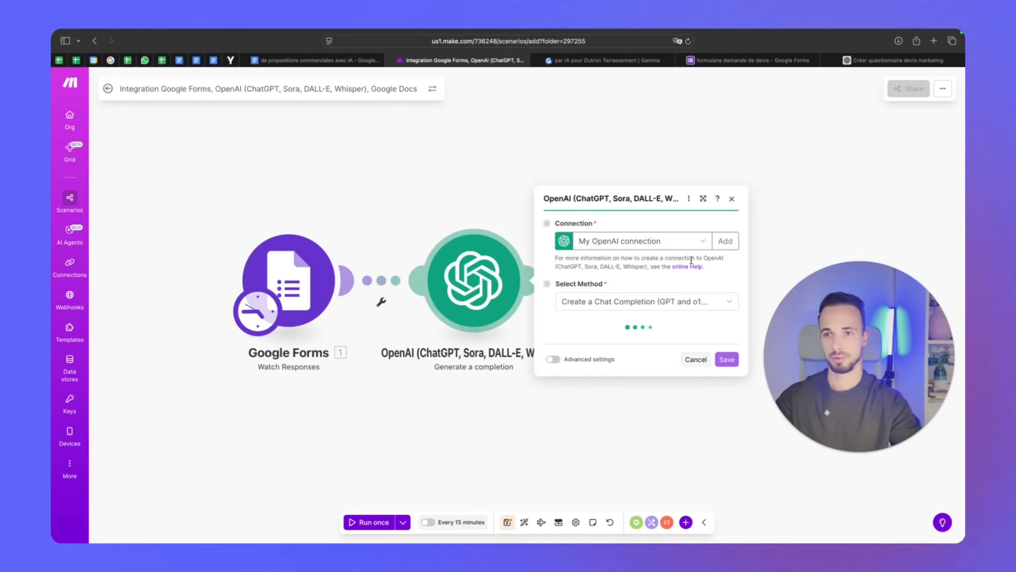
{"action": "left_click", "coordinate": [702, 240]}
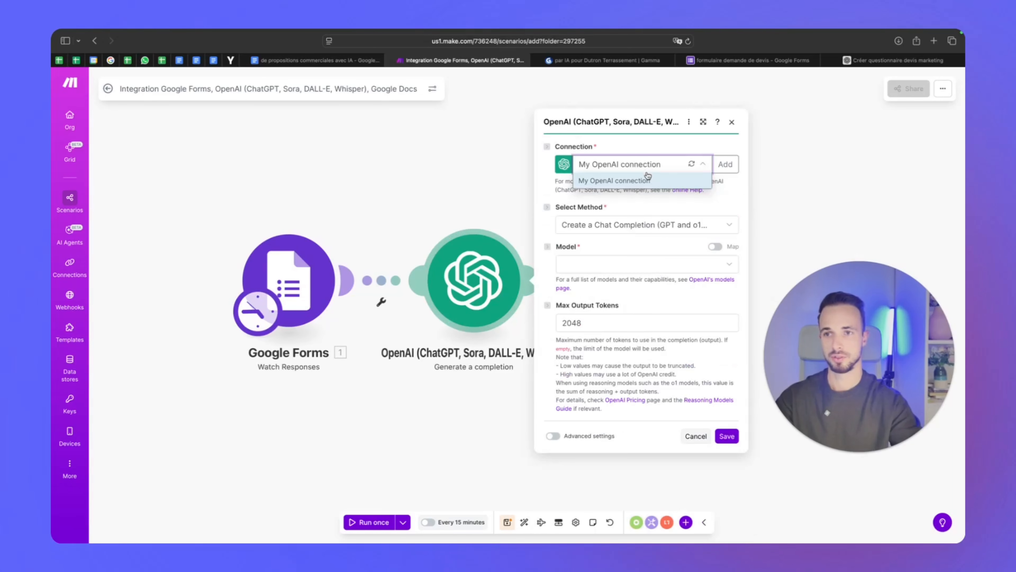
{"action": "left_click", "coordinate": [648, 179]}
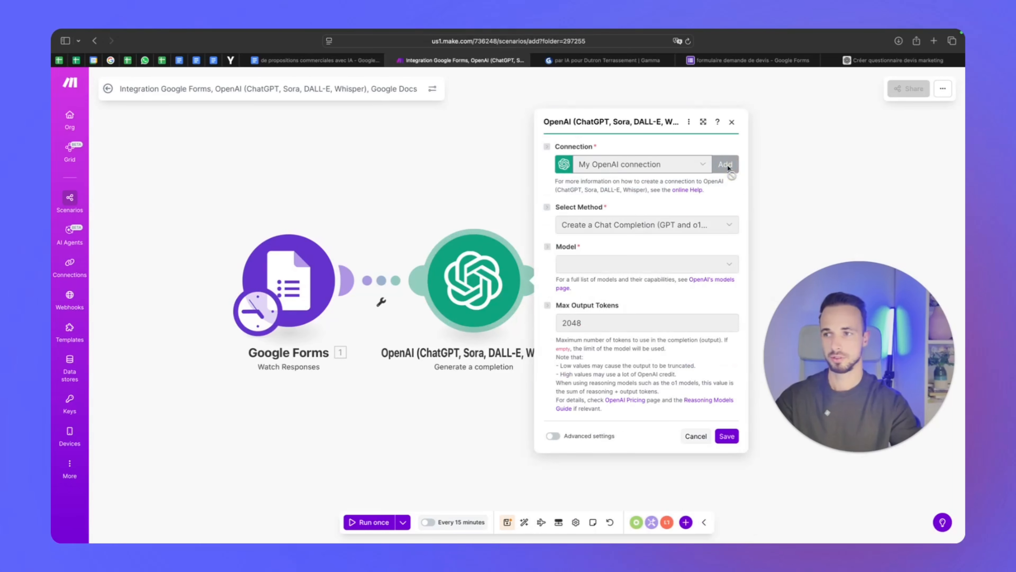
Start a new OpenAI connection, focus its empty API Key field, and open a new browser tab
{"action": "left_click", "coordinate": [724, 164]}
{"action": "left_click_drag", "start_coordinate": [846, 330], "coordinate": [606, 147]}
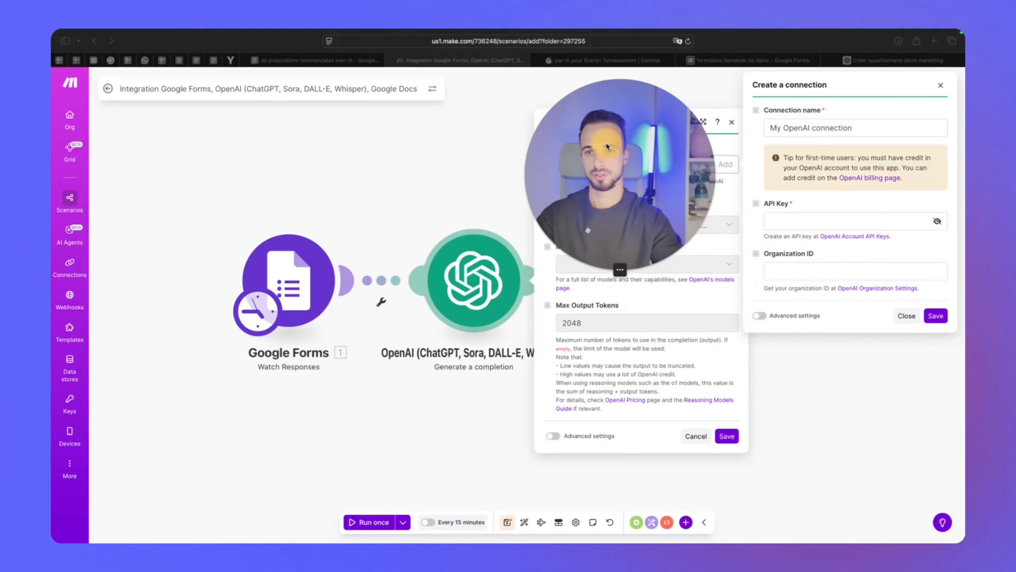
{"action": "left_click", "coordinate": [785, 171]}
{"action": "left_click", "coordinate": [797, 221]}
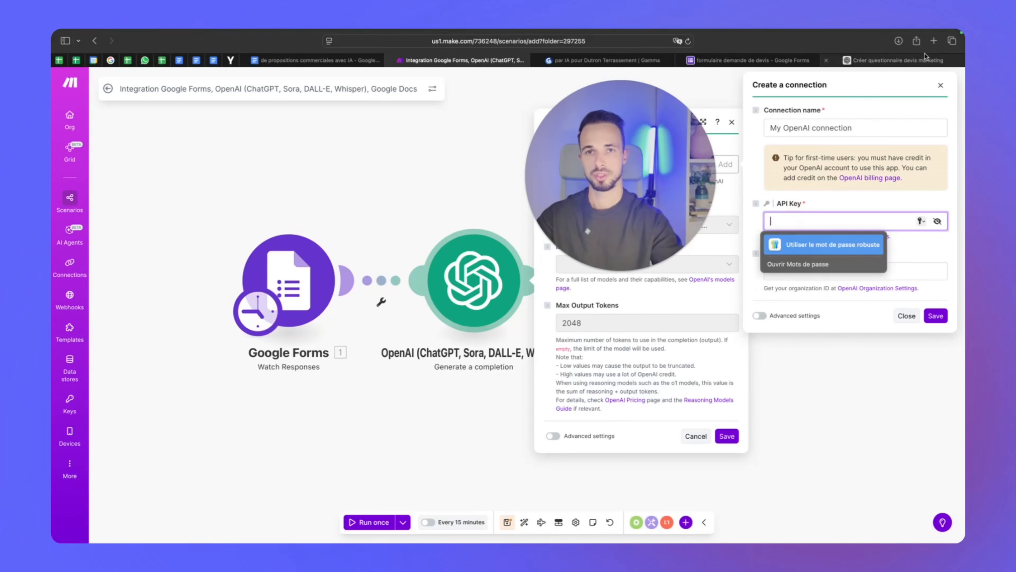
{"action": "left_click", "coordinate": [933, 40]}
Navigate from auth.openai.com through settings to the OpenAI Platform API keys page
{"action": "type", "text": "auth.o"}
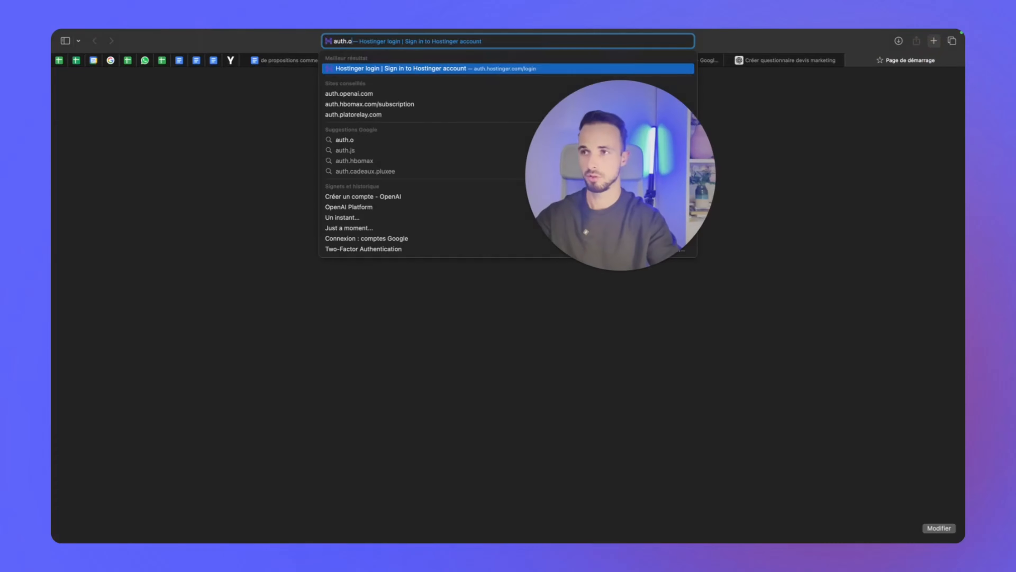
{"action": "type", "text": "penai.com"}
{"action": "key", "text": "Return"}
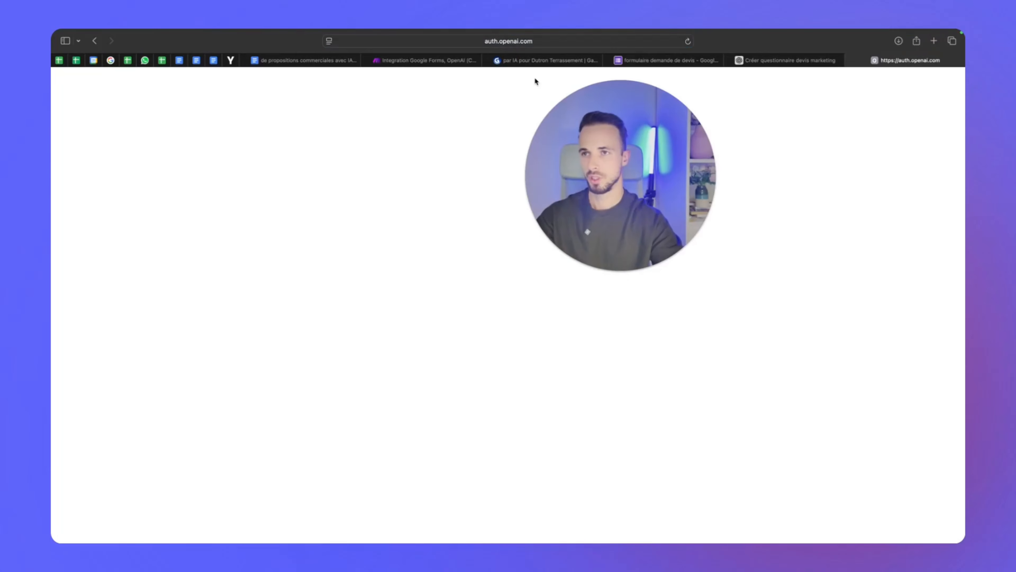
{"action": "left_click", "coordinate": [539, 41]}
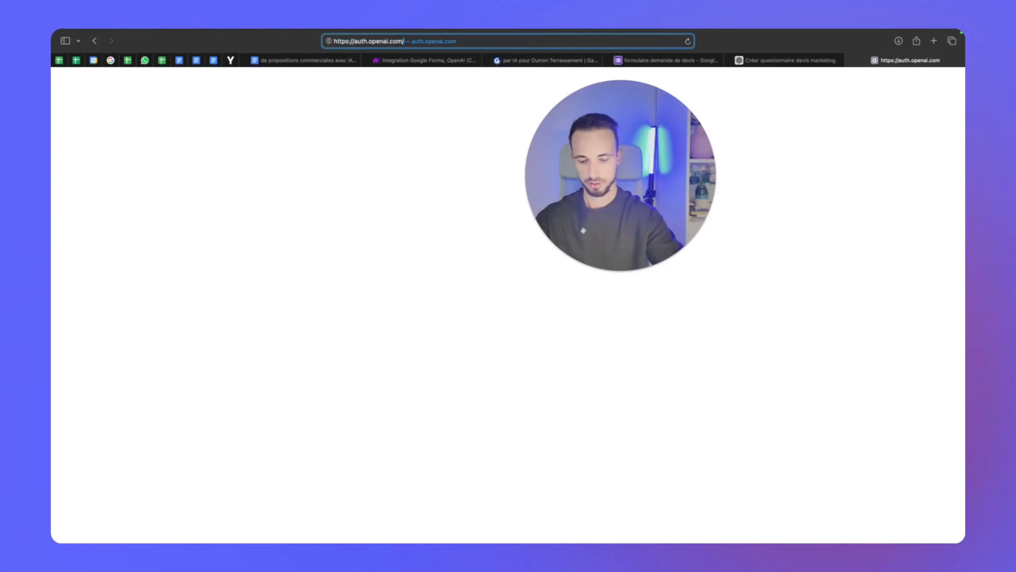
{"action": "type", "text": "settings"}
{"action": "key", "text": "Return"}
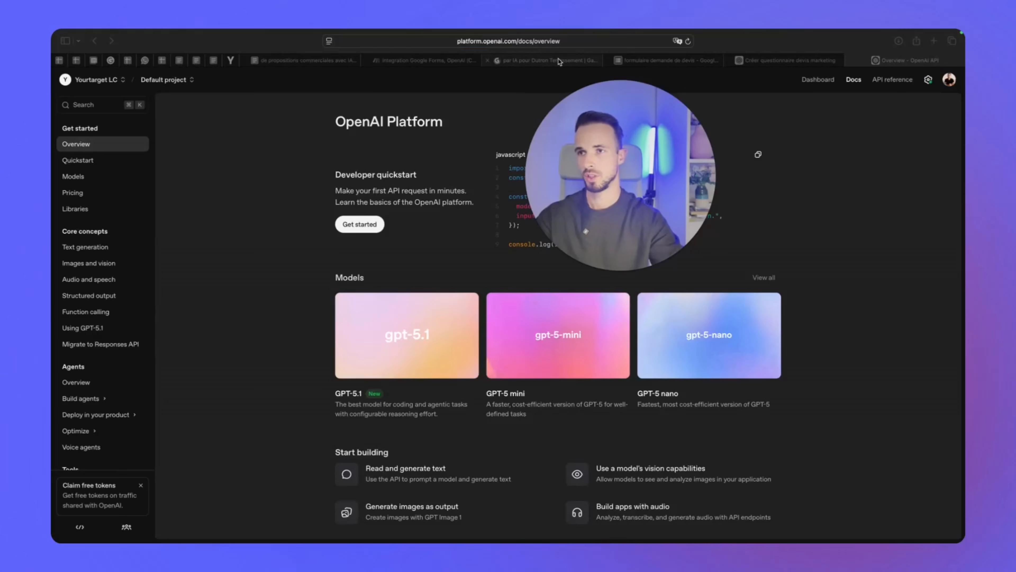
{"action": "left_click", "coordinate": [553, 41]}
{"action": "left_click", "coordinate": [553, 42]}
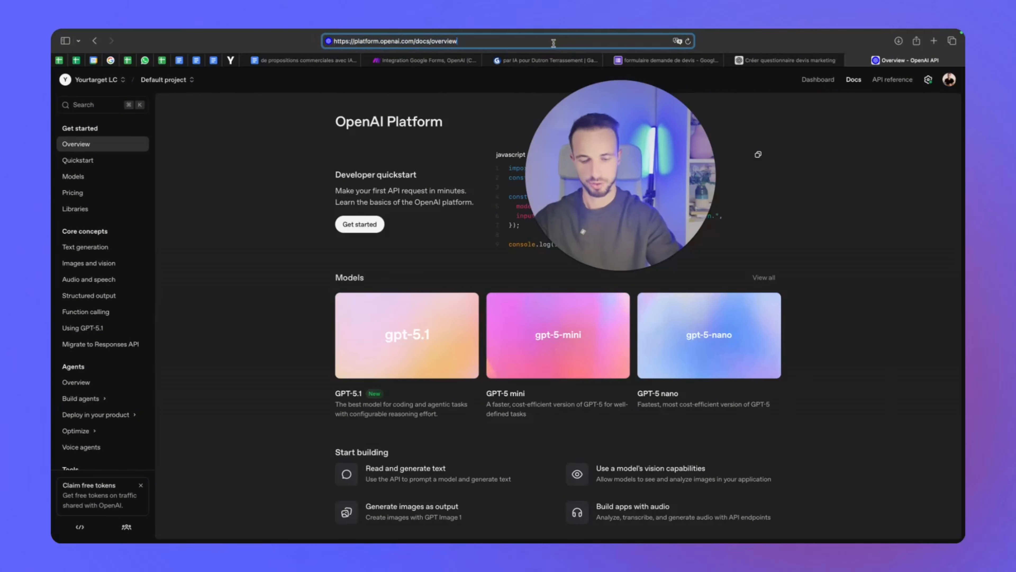
{"action": "key", "text": "BackSpace"}
{"action": "key", "text": "BackSpace"}
{"action": "key", "text": "BackSpace"}
{"action": "key", "text": "BackSpace"}
{"action": "key", "text": "BackSpace"}
{"action": "key", "text": "BackSpace"}
{"action": "key", "text": "BackSpace"}
{"action": "key", "text": "BackSpace"}
{"action": "key", "text": "BackSpace"}
{"action": "key", "text": "BackSpace"}
{"action": "key", "text": "BackSpace"}
{"action": "key", "text": "BackSpace"}
{"action": "key", "text": "BackSpace"}
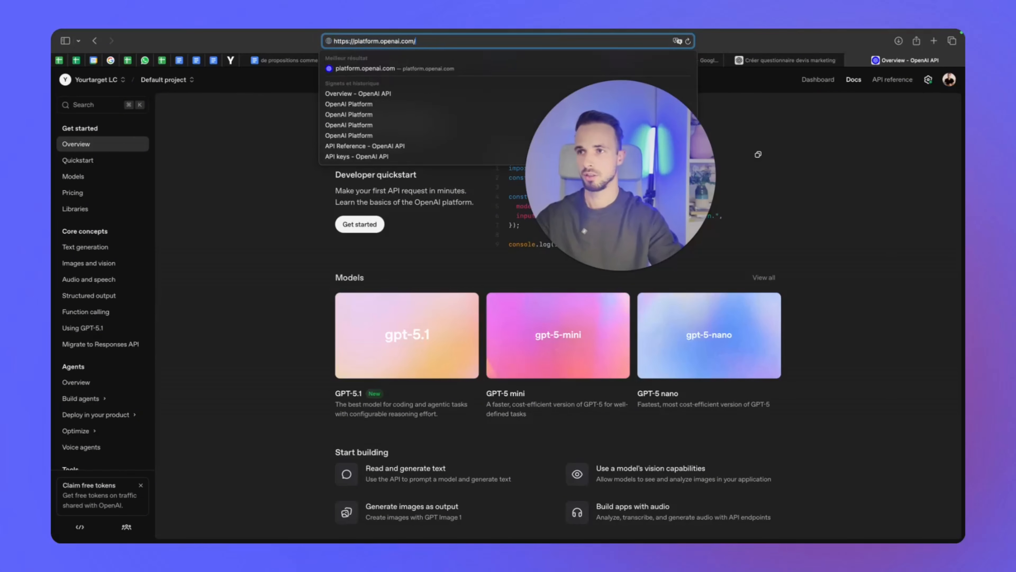
{"action": "type", "text": "api"}
{"action": "key", "text": "Return"}
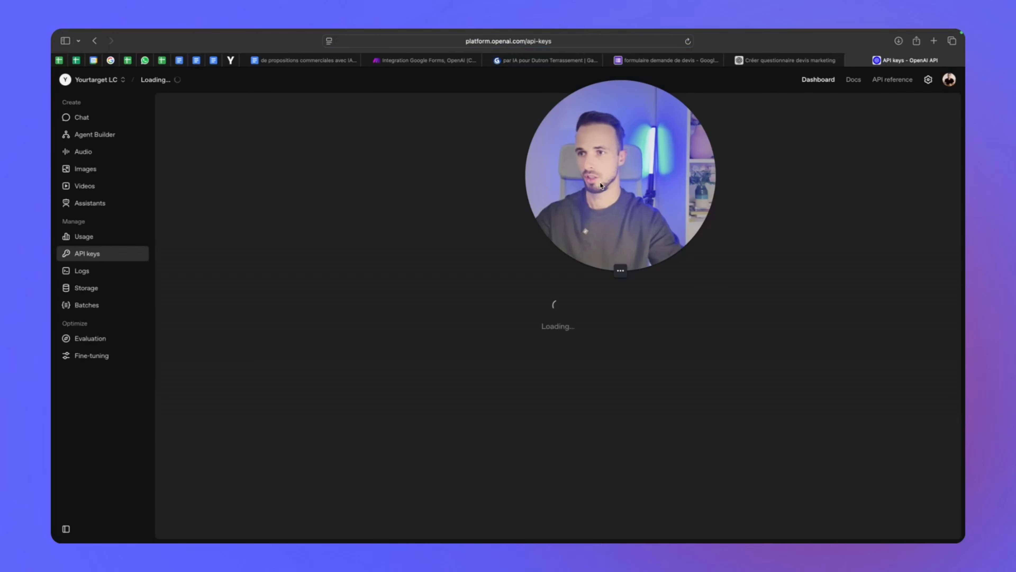
{"action": "mouse_move", "coordinate": [600, 185]}
{"action": "left_mouse_down"}
{"action": "mouse_move", "coordinate": [469, 230]}
{"action": "mouse_move", "coordinate": [404, 220]}
{"action": "mouse_move", "coordinate": [416, 236]}
{"action": "mouse_move", "coordinate": [504, 228]}
{"action": "mouse_move", "coordinate": [573, 238]}
{"action": "left_mouse_up"}
Create a secret key named 'Demo demande de devis' and copy its value
{"action": "left_click", "coordinate": [898, 107]}
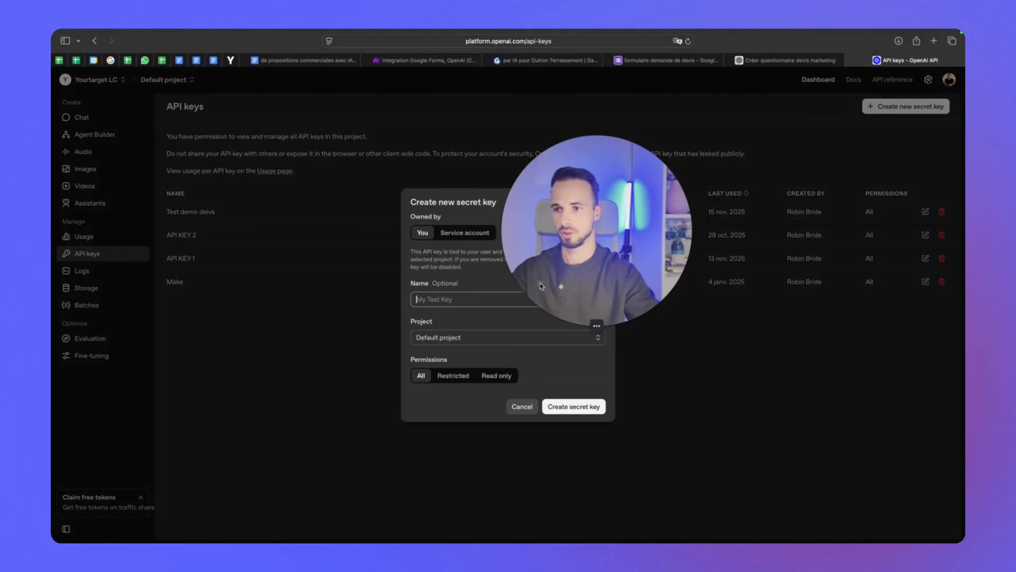
{"action": "left_click_drag", "start_coordinate": [540, 285], "coordinate": [605, 239]}
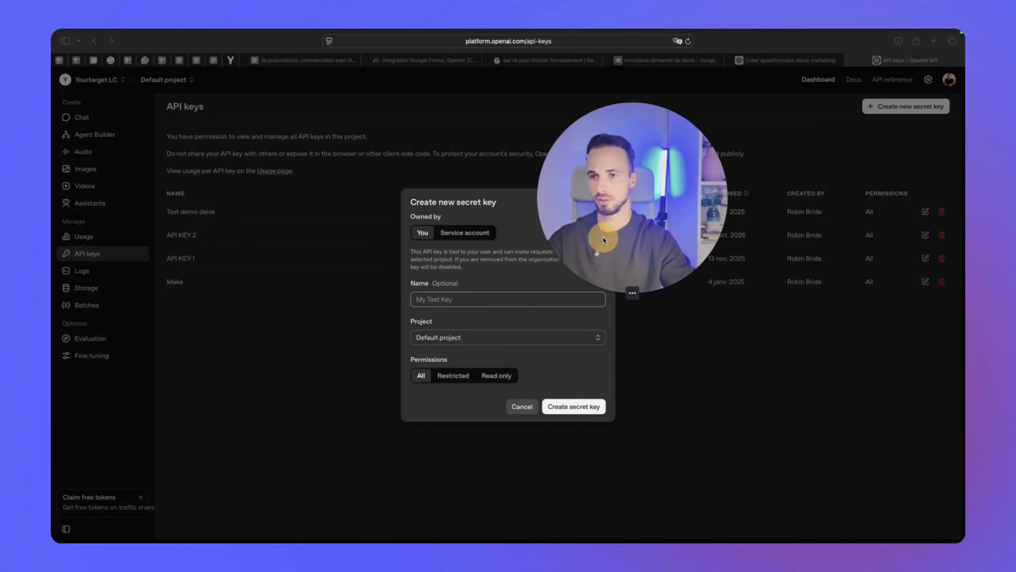
{"action": "left_click", "coordinate": [526, 299]}
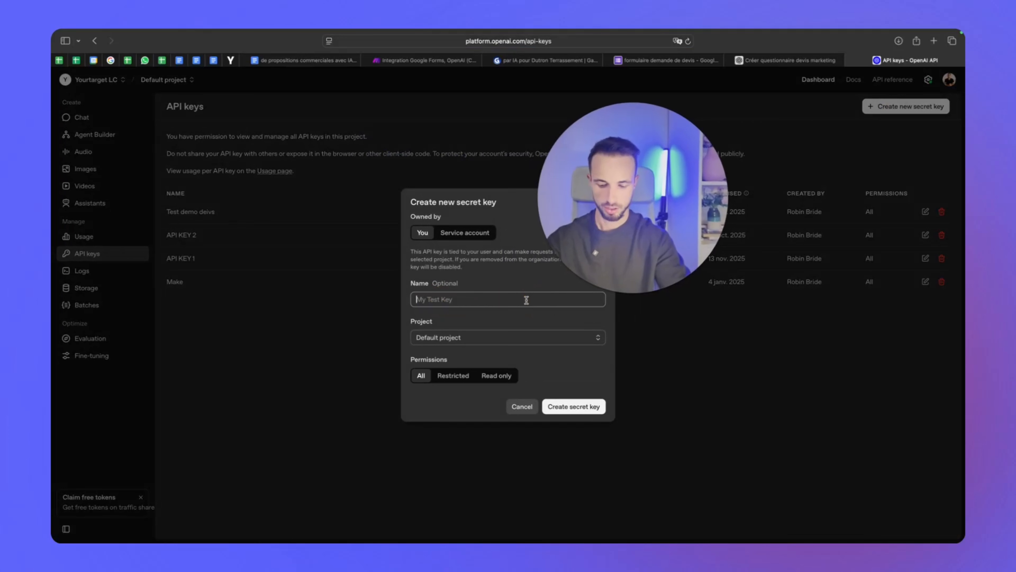
{"action": "type", "text": "Demo demande"}
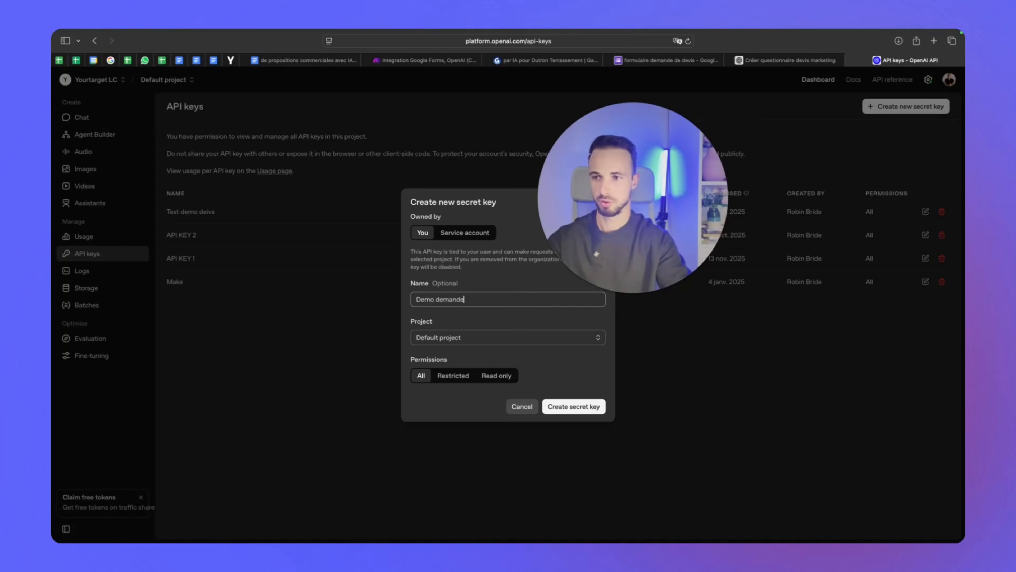
{"action": "type", "text": " de devis"}
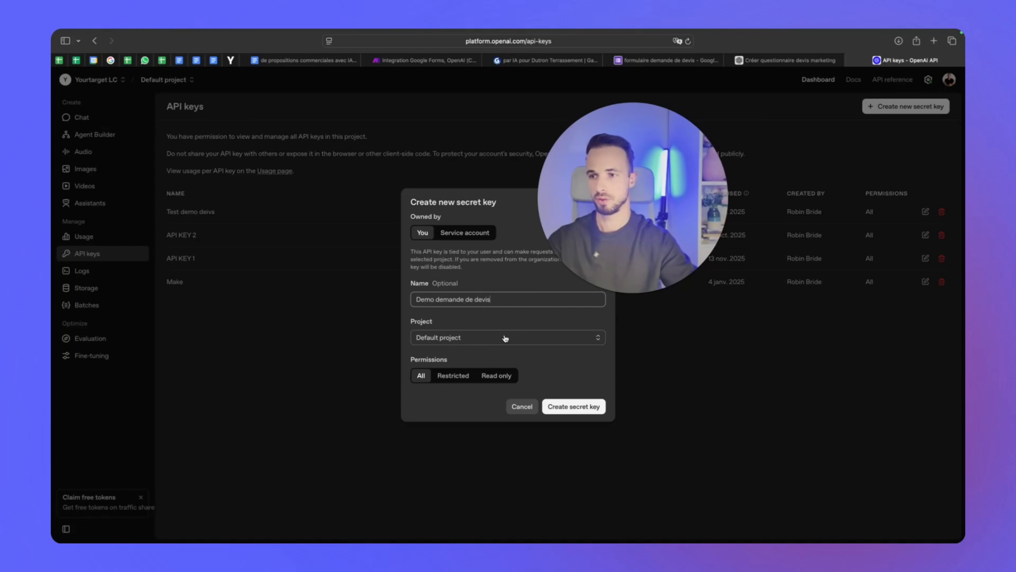
{"action": "left_click", "coordinate": [576, 407]}
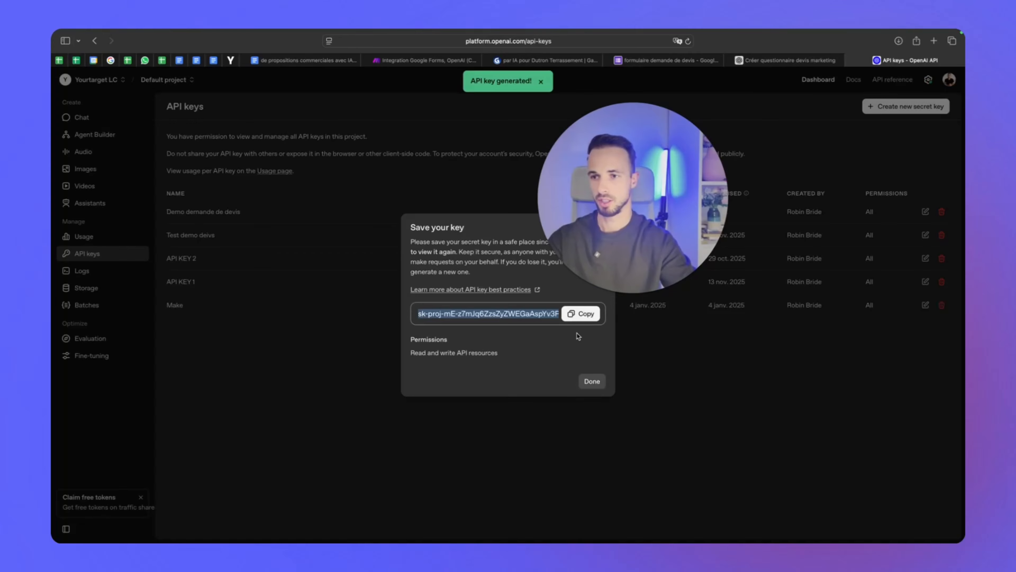
{"action": "left_click", "coordinate": [580, 314]}
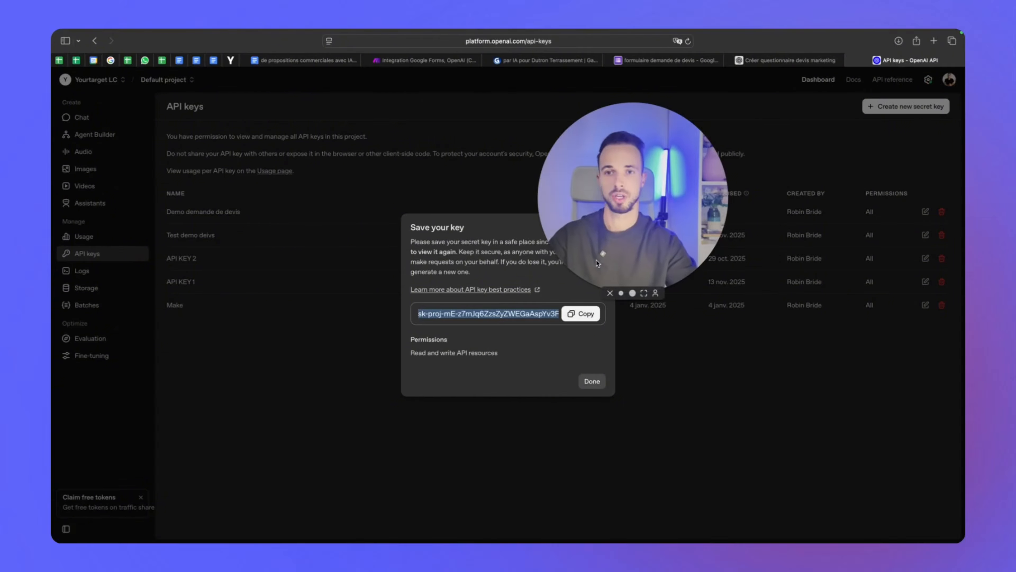
{"action": "left_click", "coordinate": [790, 61]}
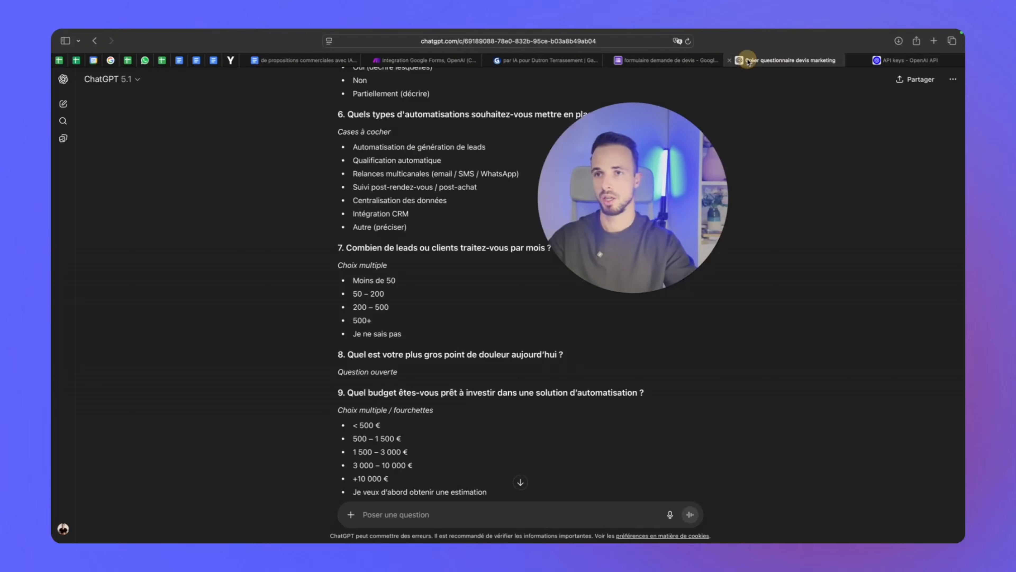
Paste the new API key into the My OpenAI connection and save it
{"action": "left_click", "coordinate": [640, 61]}
{"action": "left_click", "coordinate": [426, 60]}
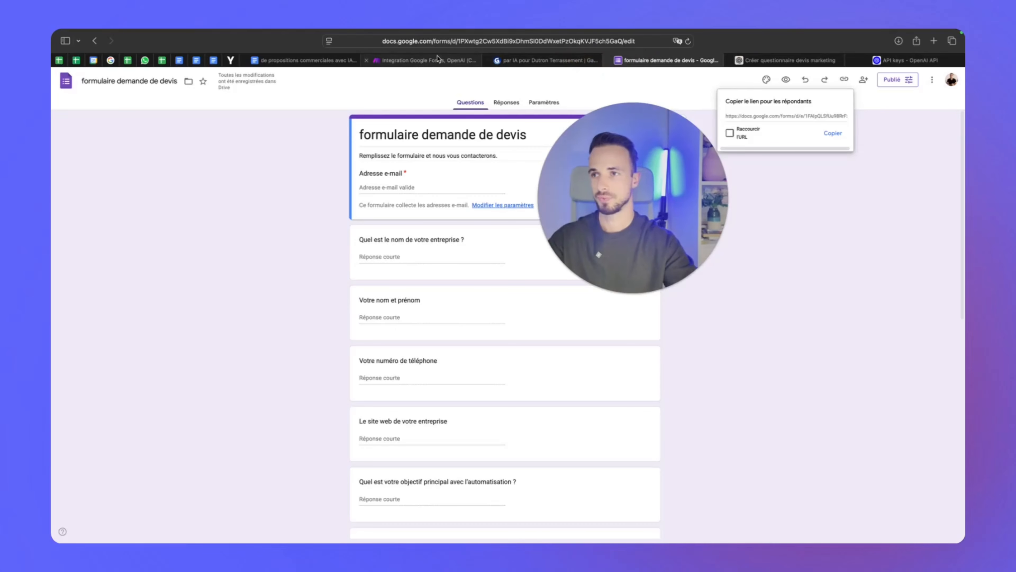
{"action": "key", "text": "super+v"}
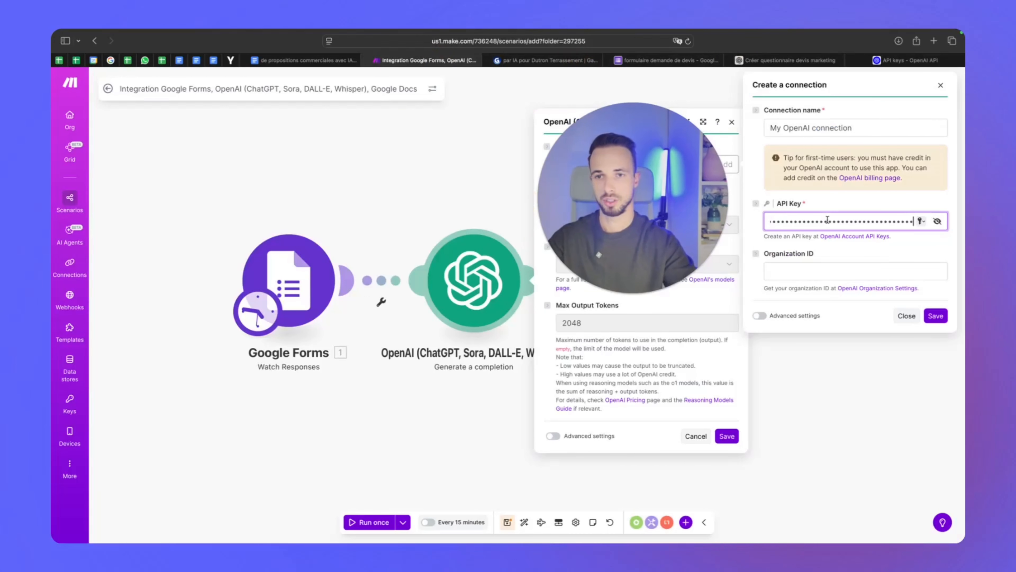
{"action": "left_click", "coordinate": [824, 271]}
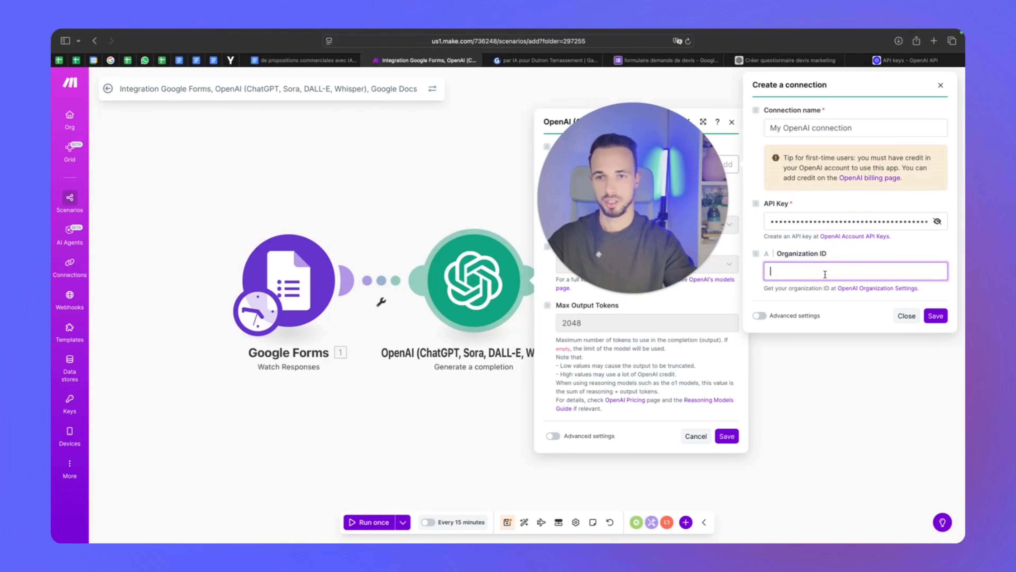
{"action": "left_click", "coordinate": [941, 317]}
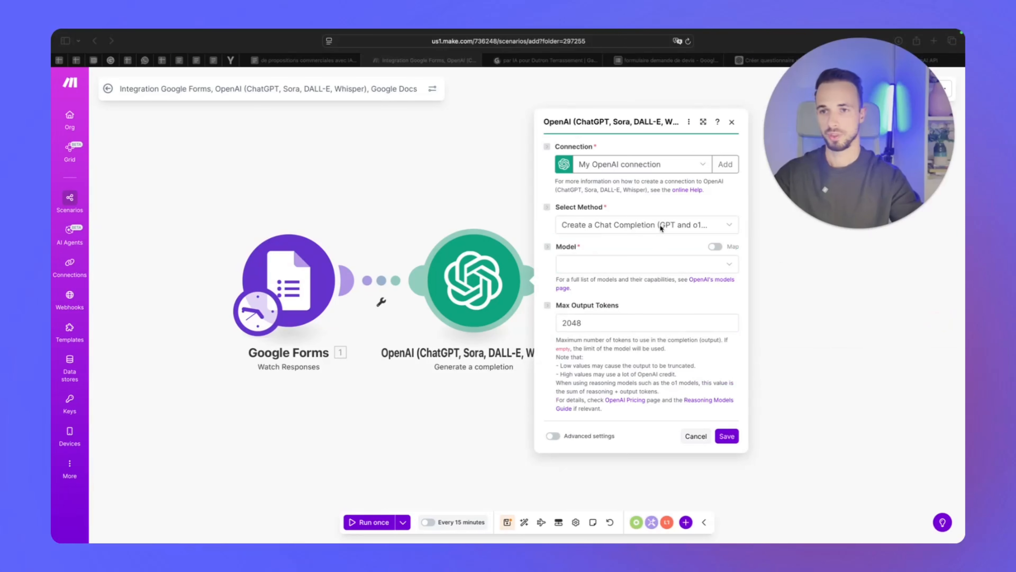
Keep Create a Chat Completion, choose model gpt-5.1 (system), and add a User message
{"action": "left_click", "coordinate": [651, 225]}
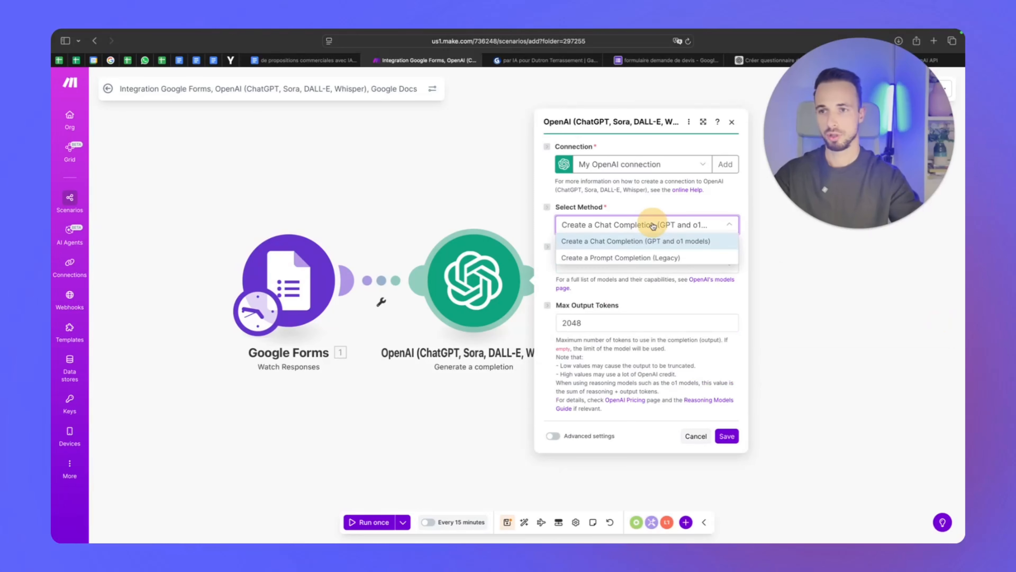
{"action": "left_click", "coordinate": [652, 225]}
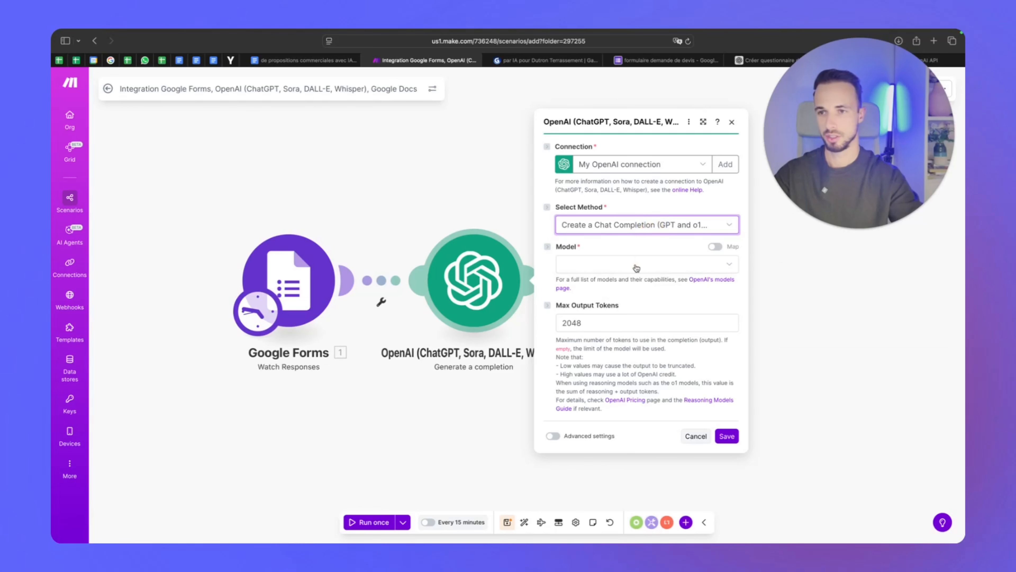
{"action": "left_click", "coordinate": [636, 264]}
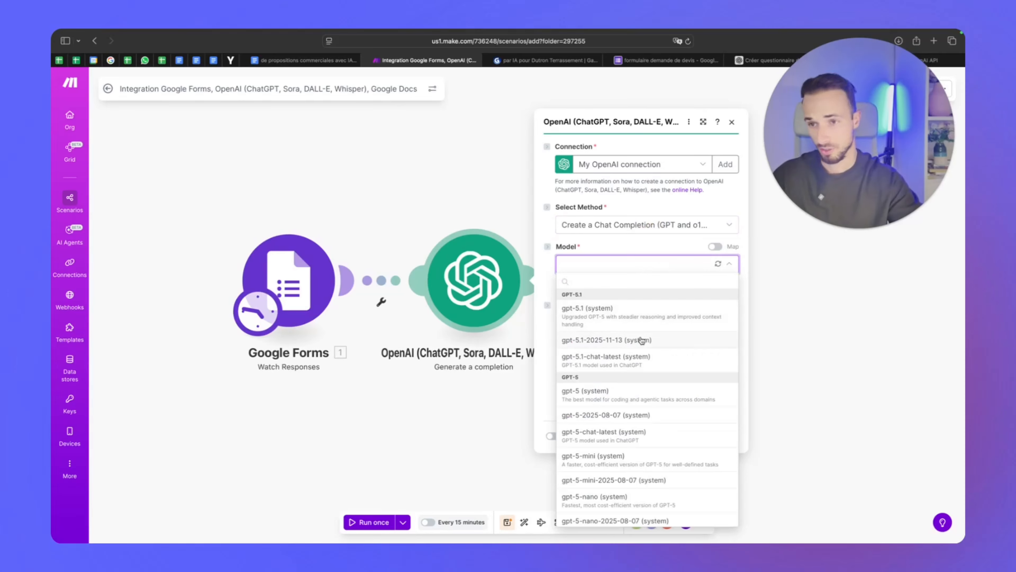
{"action": "scroll", "coordinate": [662, 340], "scroll_direction": "down", "scroll_amount": 5}
{"action": "scroll", "coordinate": [663, 339], "scroll_direction": "up", "scroll_amount": 5}
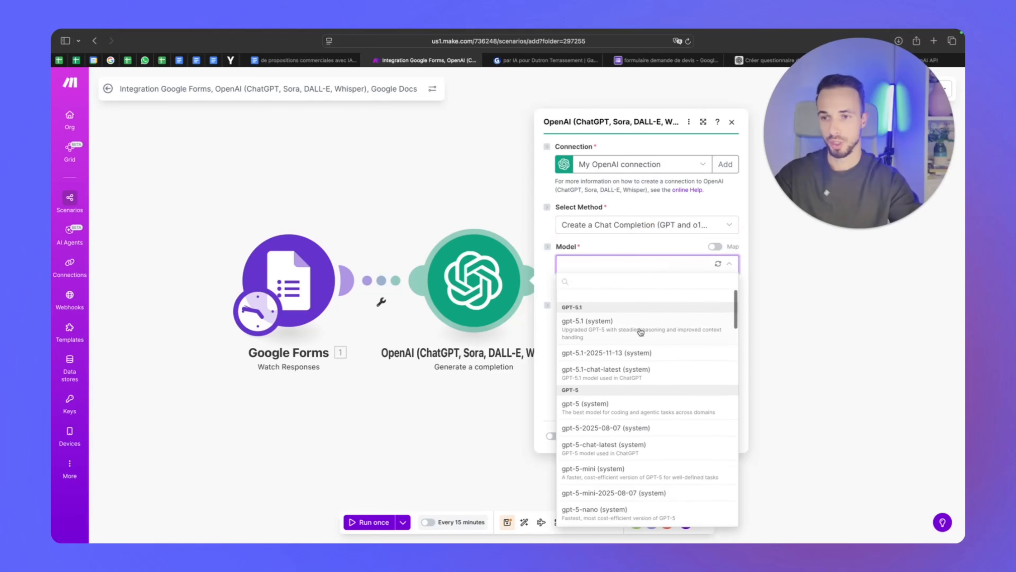
{"action": "left_click", "coordinate": [637, 316]}
{"action": "left_click", "coordinate": [656, 243]}
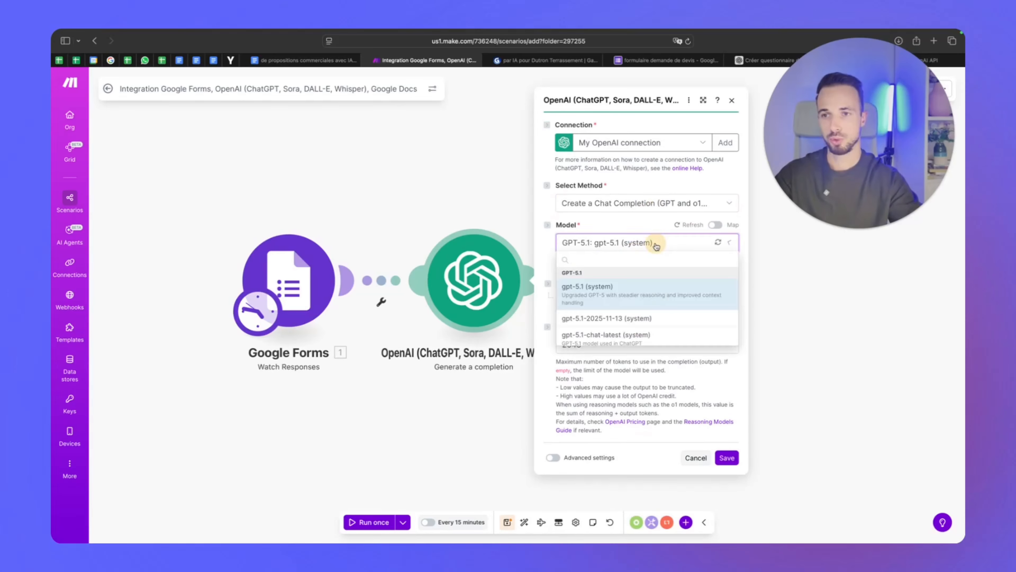
{"action": "scroll", "coordinate": [653, 385], "scroll_direction": "down", "scroll_amount": 10}
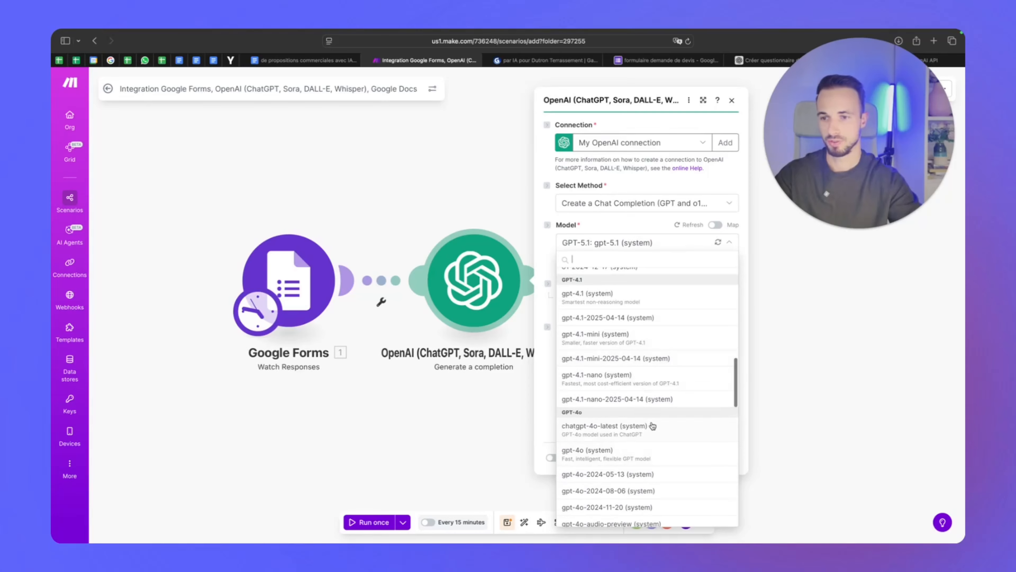
{"action": "scroll", "coordinate": [672, 354], "scroll_direction": "down", "scroll_amount": 10}
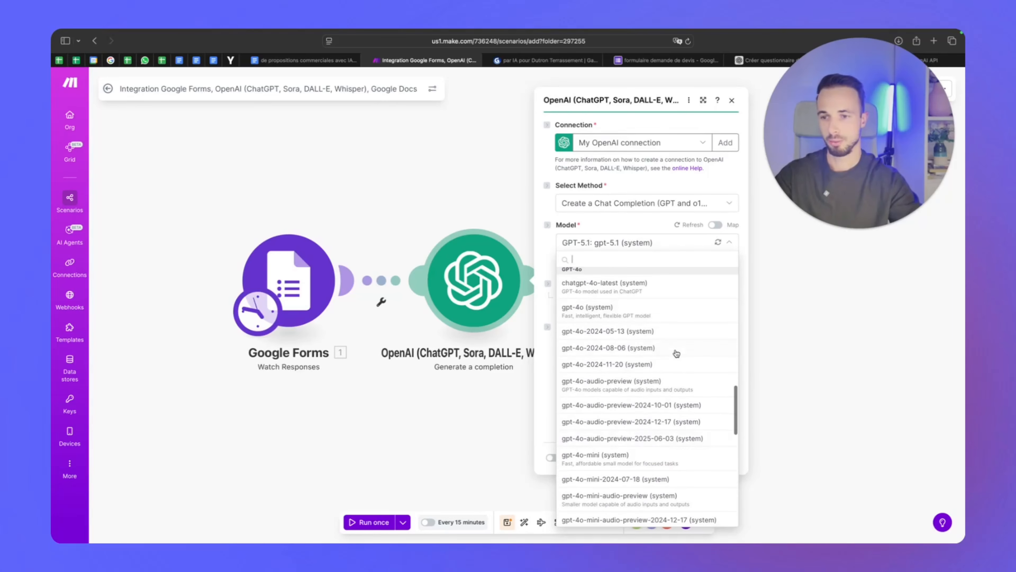
{"action": "scroll", "coordinate": [671, 355], "scroll_direction": "up", "scroll_amount": 20}
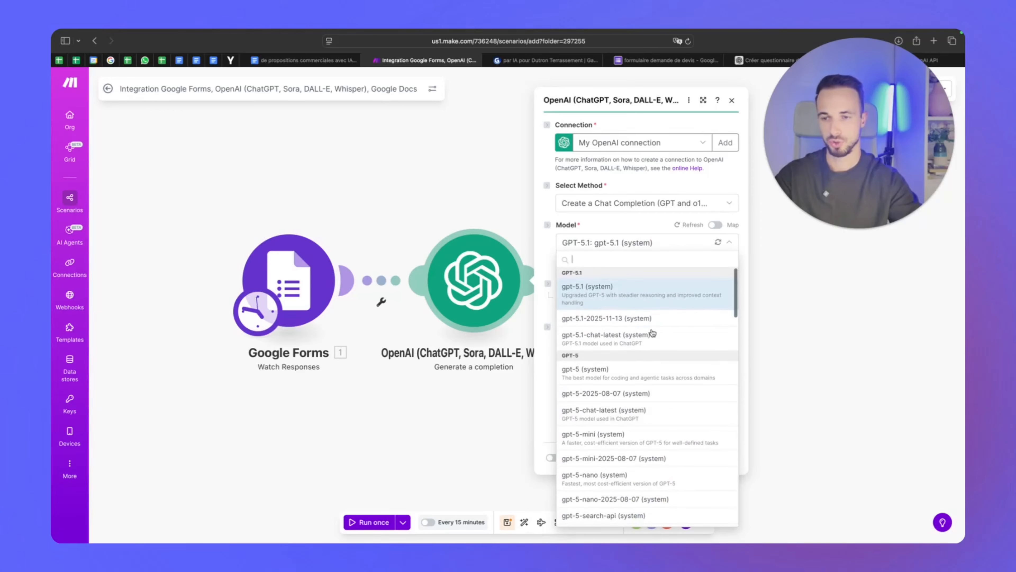
{"action": "left_click", "coordinate": [659, 296]}
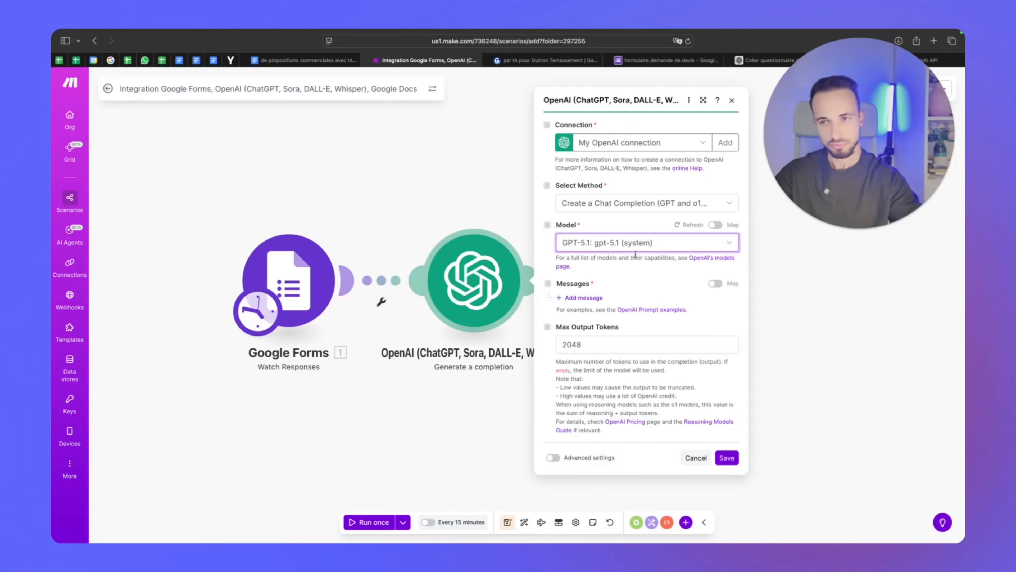
{"action": "left_click", "coordinate": [633, 279]}
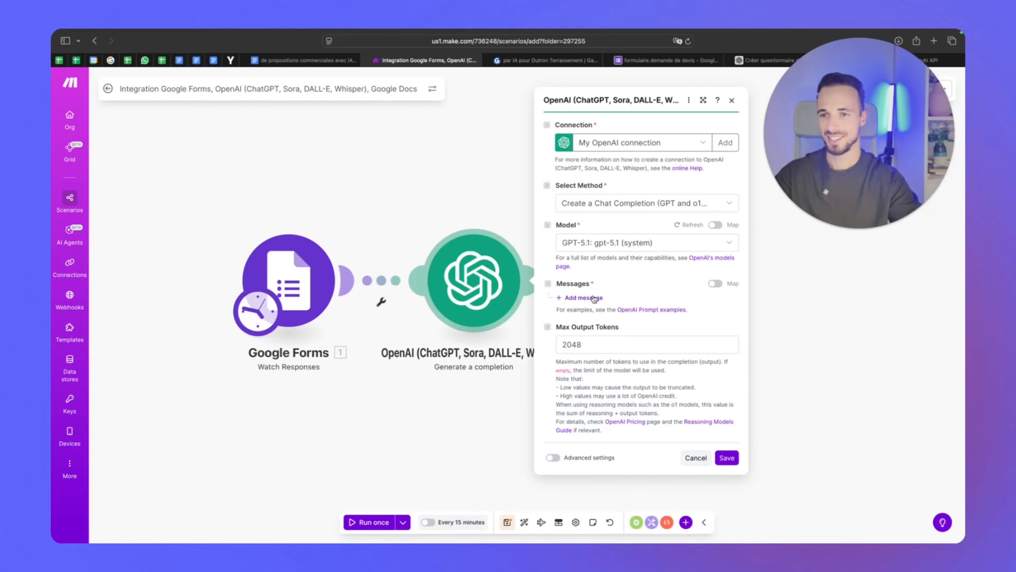
{"action": "left_click", "coordinate": [594, 298]}
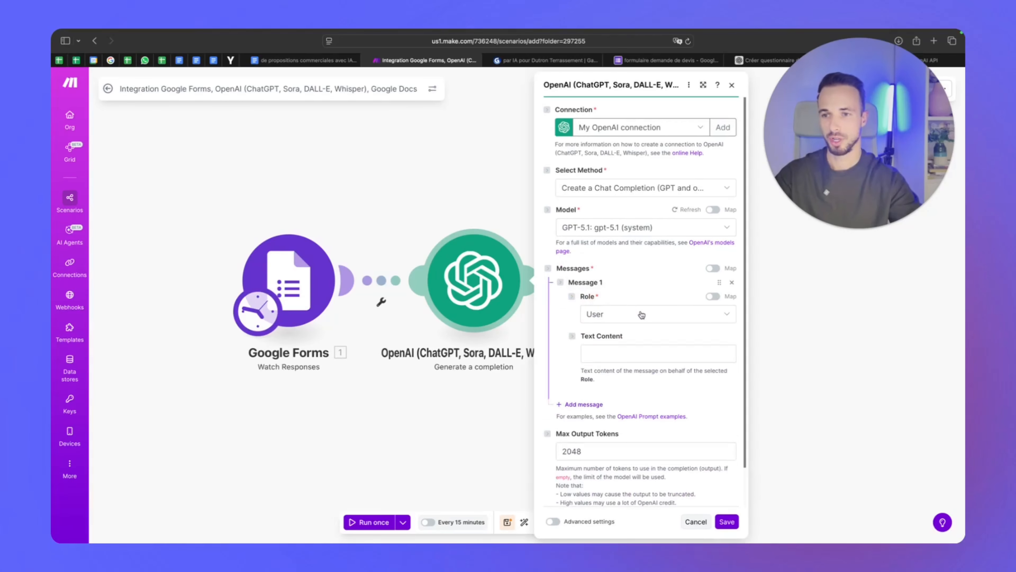
Copy the Étape 3 ChatGPT prompt block from the Google Docs tutorial for Message 1
{"action": "left_click", "coordinate": [626, 351]}
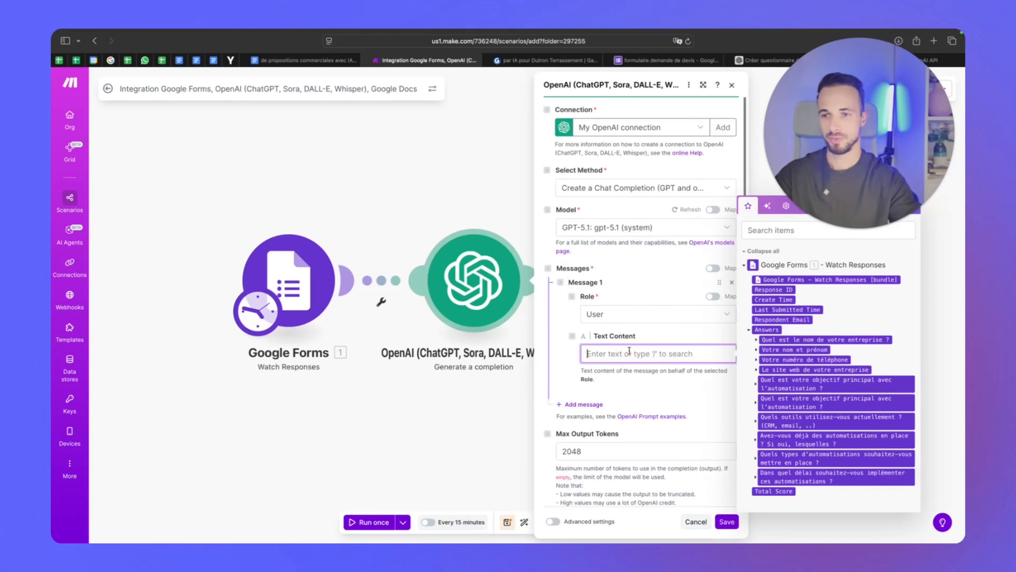
{"action": "left_click", "coordinate": [304, 60]}
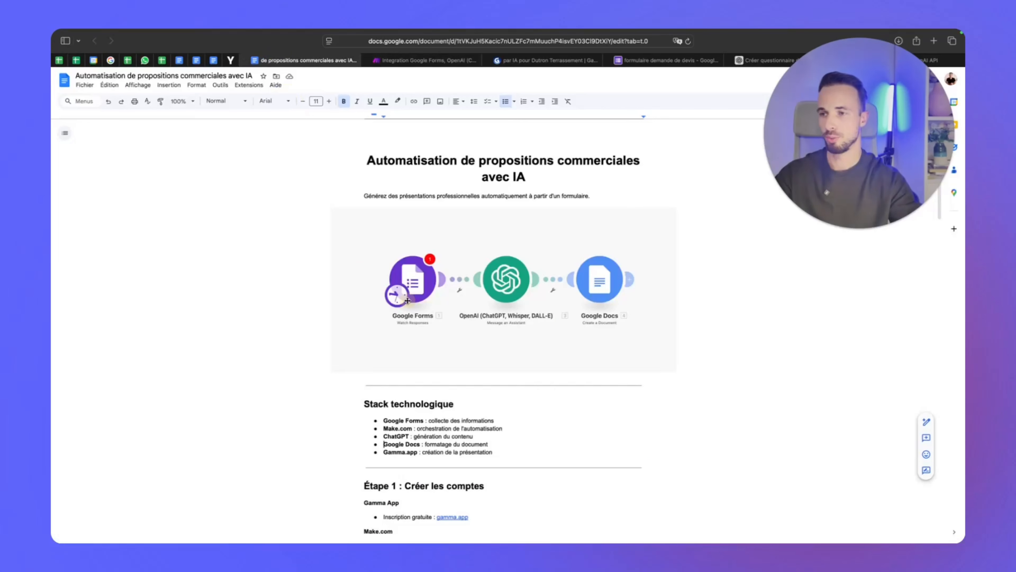
{"action": "scroll", "coordinate": [455, 314], "scroll_direction": "down", "scroll_amount": 5}
{"action": "scroll", "coordinate": [455, 313], "scroll_direction": "down", "scroll_amount": 5}
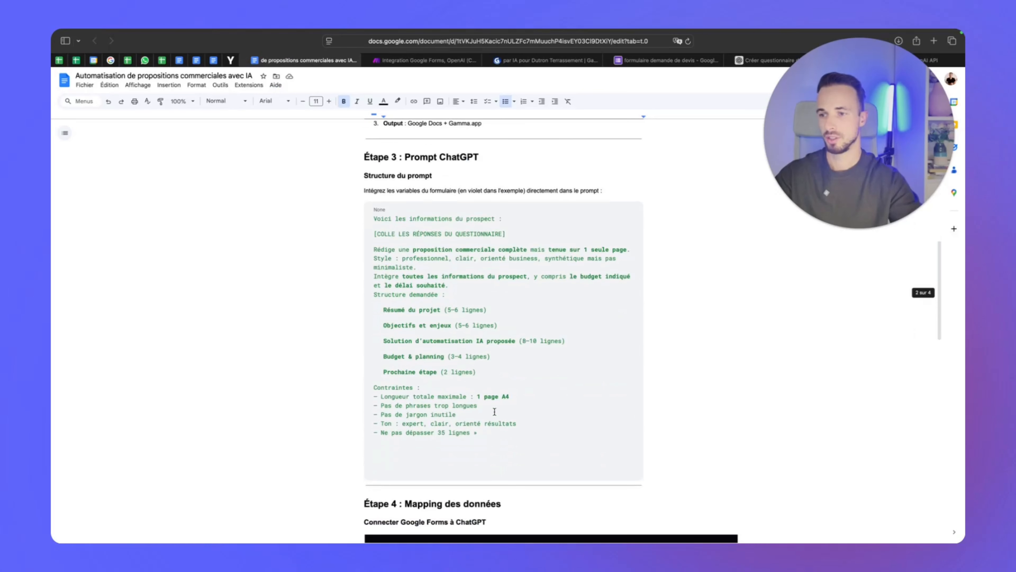
{"action": "left_click_drag", "start_coordinate": [478, 437], "coordinate": [371, 228]}
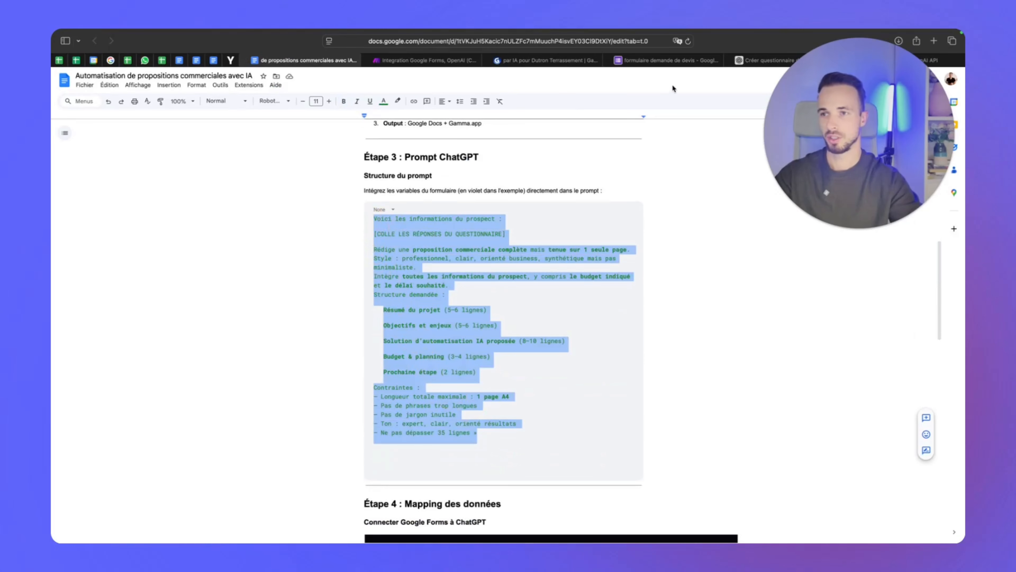
{"action": "left_click", "coordinate": [660, 62]}
{"action": "left_click", "coordinate": [433, 60]}
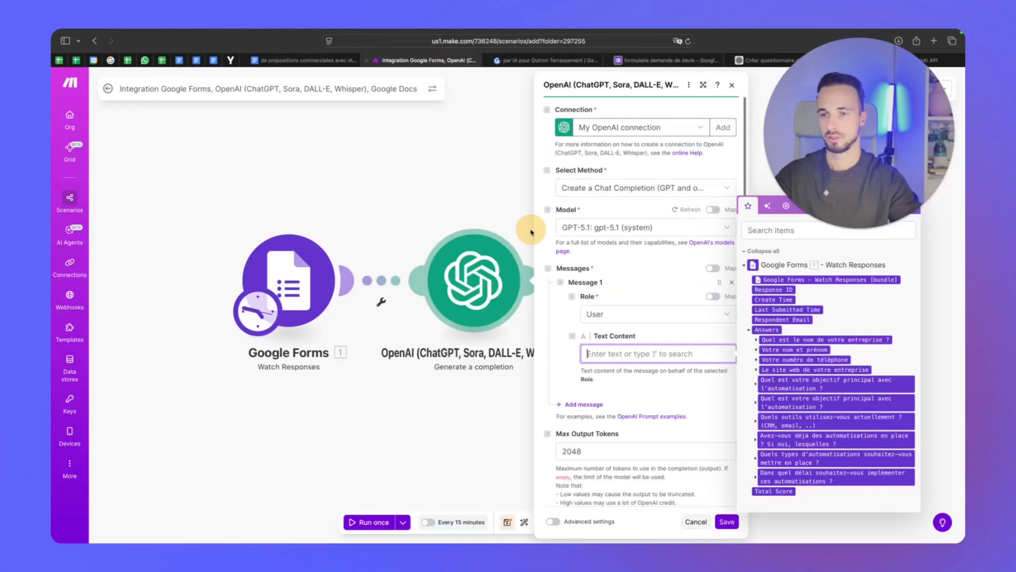
Delete the [COLLE LES RÉPONSES DU QUESTIONNAIRE] placeholder from the prompt text
{"action": "scroll", "coordinate": [664, 378], "scroll_direction": "up", "scroll_amount": 3}
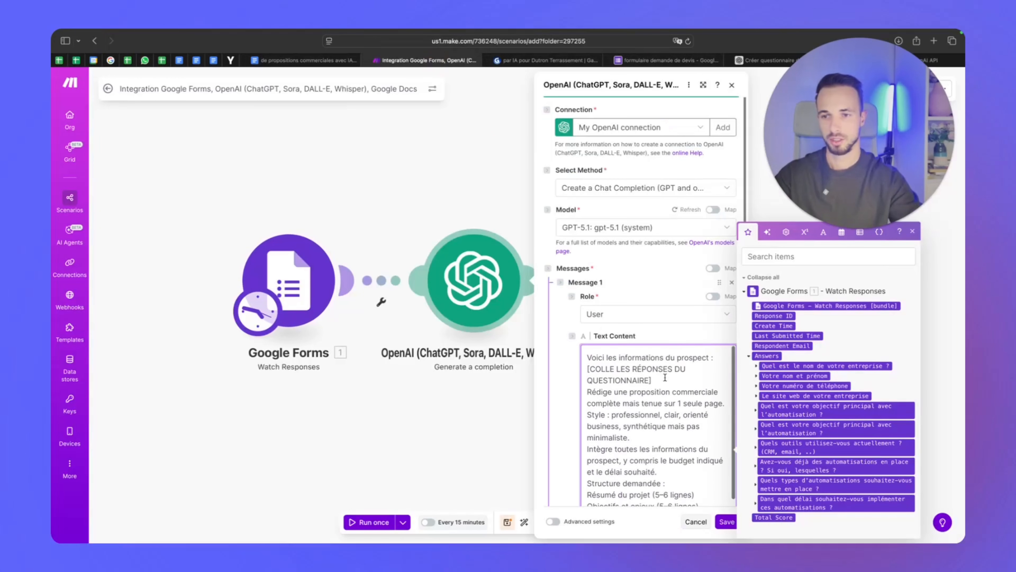
{"action": "key", "text": "Return"}
{"action": "key", "text": "Return"}
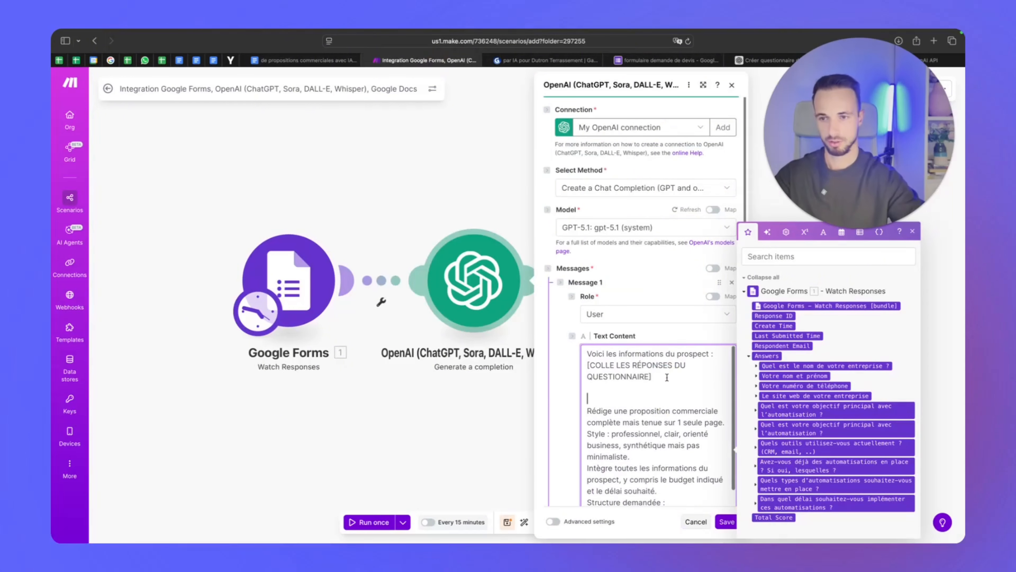
{"action": "left_click", "coordinate": [586, 365]}
{"action": "key", "text": "Return"}
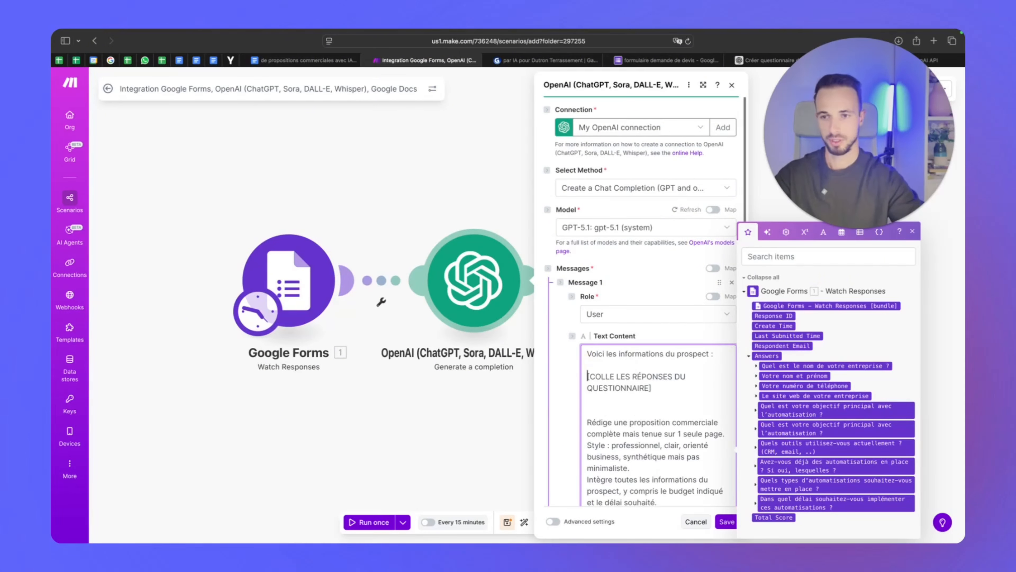
{"action": "left_click_drag", "start_coordinate": [659, 384], "coordinate": [580, 377]}
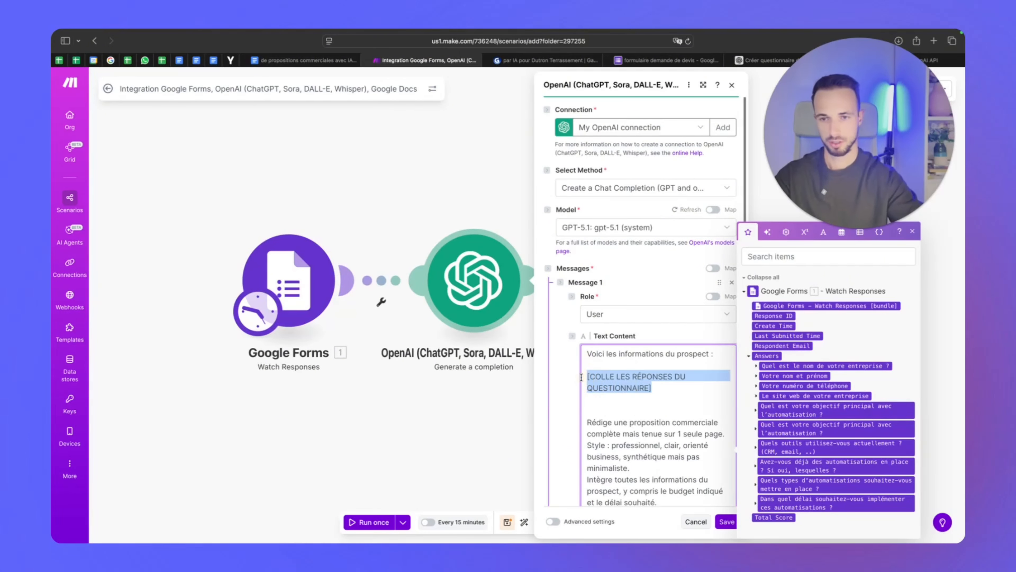
{"action": "key", "text": "BackSpace"}
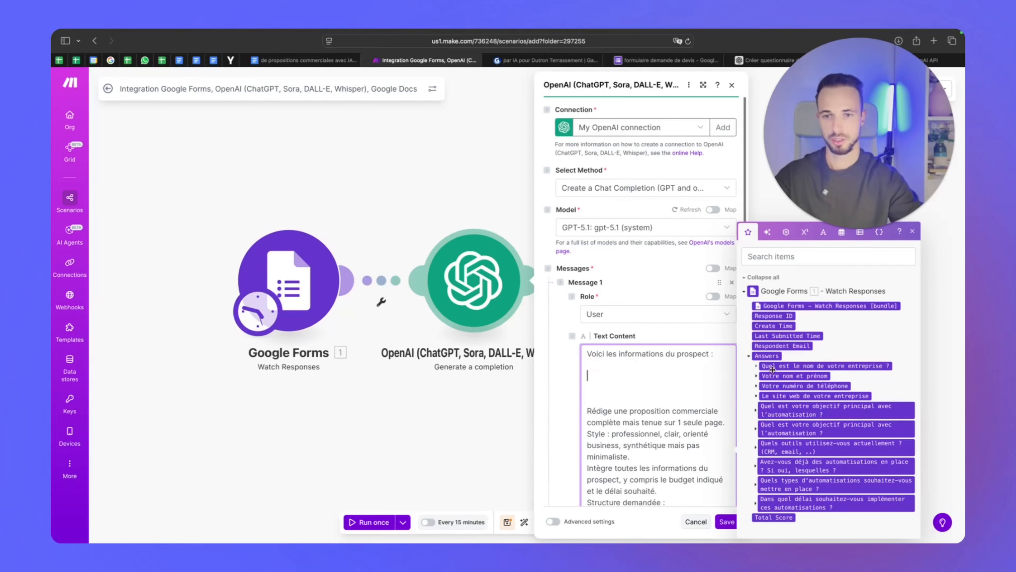
Map the answers into the prompt: company, name, phone, website, objective, tools, automations, types, timeline
{"action": "left_click_drag", "start_coordinate": [784, 366], "coordinate": [680, 376]}
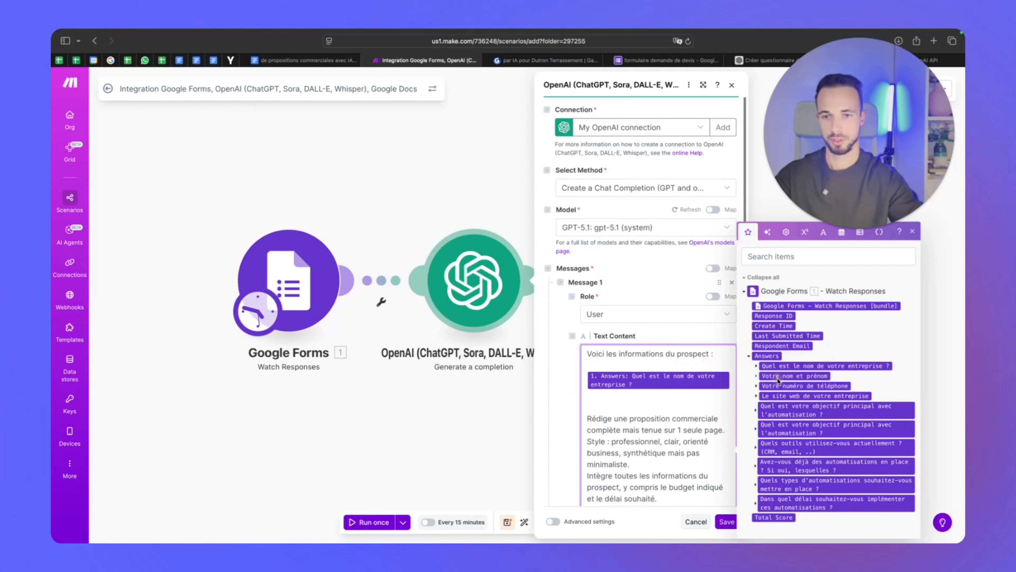
{"action": "left_click", "coordinate": [780, 375]}
{"action": "left_click", "coordinate": [784, 386]}
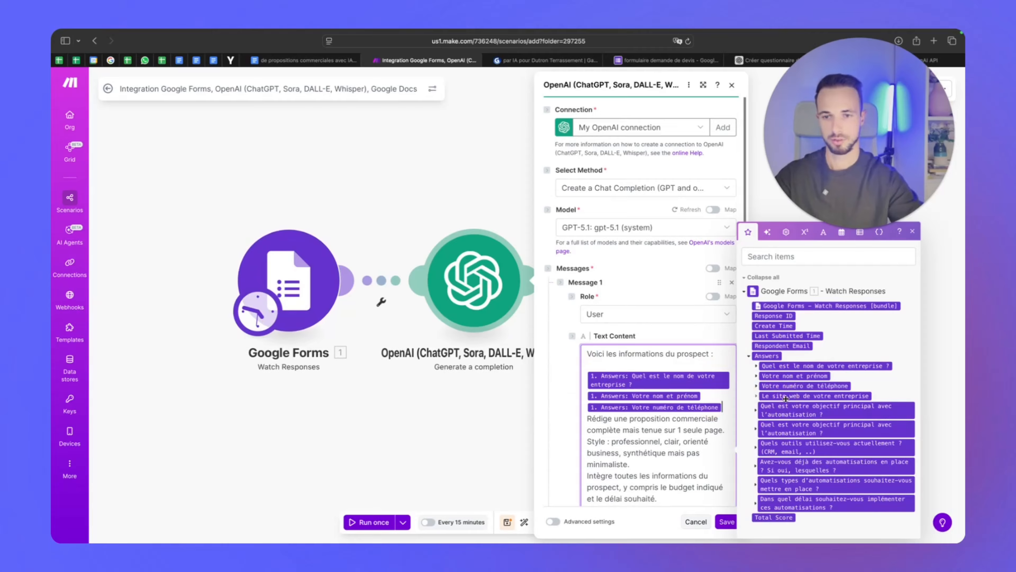
{"action": "key", "text": "Return"}
{"action": "key", "text": "Return"}
{"action": "key", "text": "Return"}
{"action": "key", "text": "Return"}
{"action": "key", "text": "Return"}
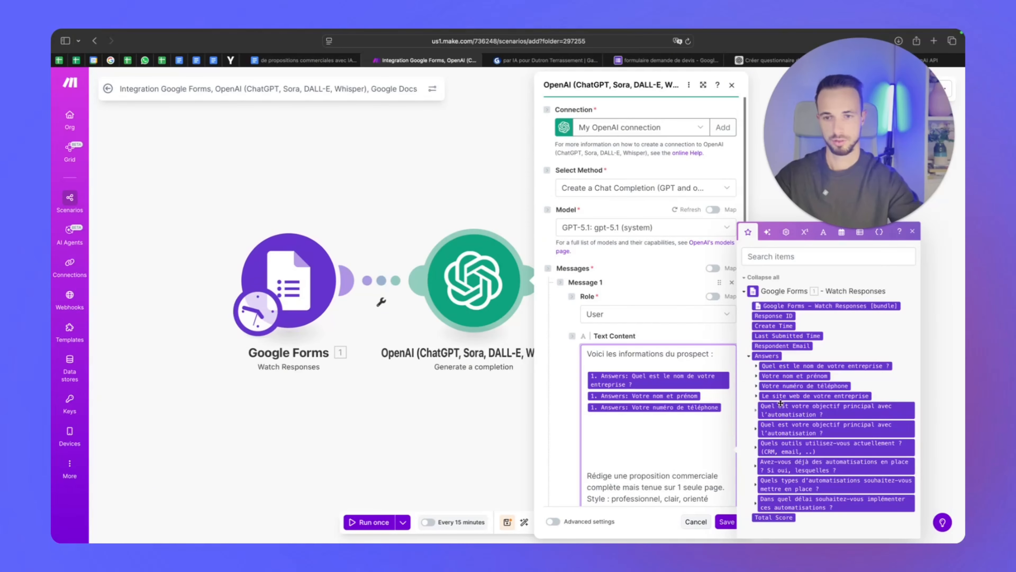
{"action": "left_click_drag", "start_coordinate": [781, 398], "coordinate": [694, 434]}
{"action": "left_click_drag", "start_coordinate": [808, 451], "coordinate": [698, 471]}
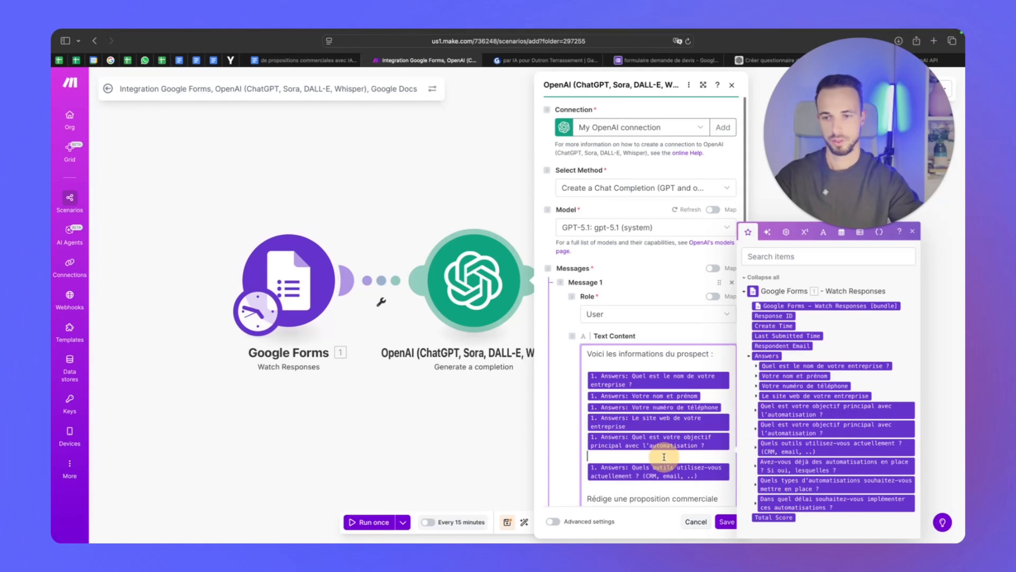
{"action": "key", "text": "BackSpace"}
{"action": "key", "text": "Return"}
{"action": "key", "text": "Return"}
{"action": "key", "text": "Return"}
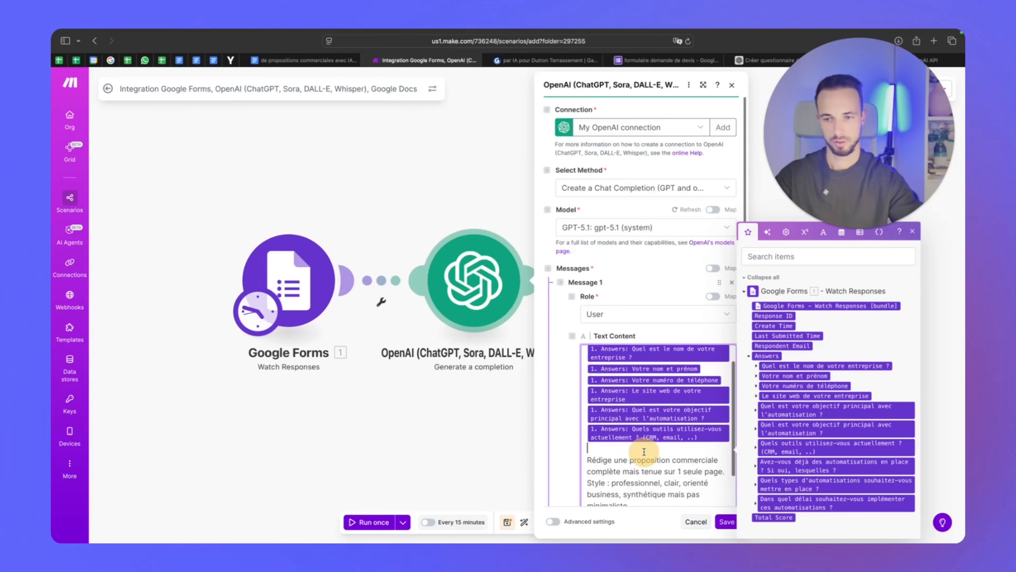
{"action": "left_click_drag", "start_coordinate": [805, 465], "coordinate": [674, 457]}
{"action": "left_click_drag", "start_coordinate": [775, 477], "coordinate": [619, 415]}
{"action": "left_click_drag", "start_coordinate": [801, 502], "coordinate": [651, 428]}
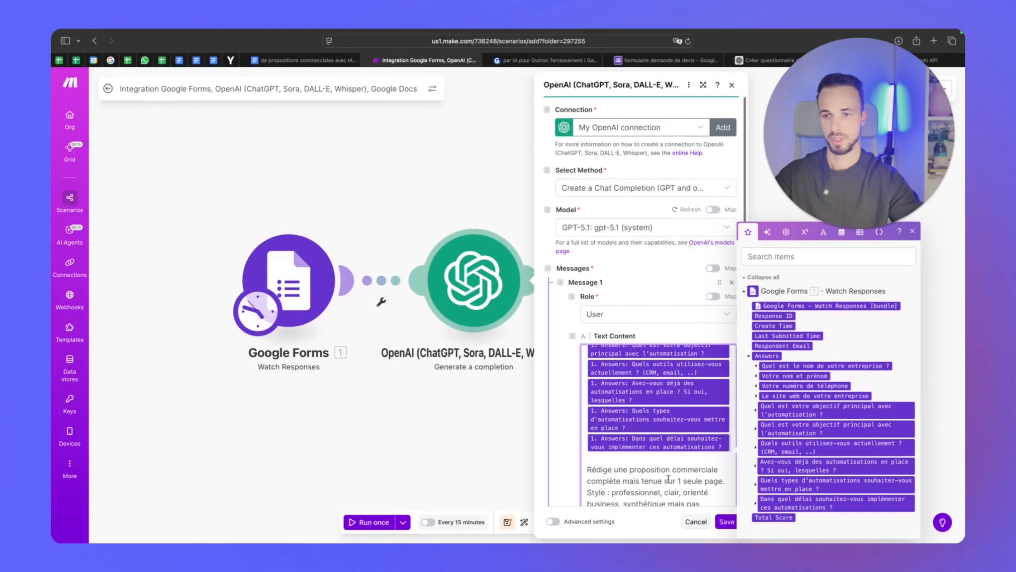
Set Max Output Tokens to 4000 and save the OpenAI module
{"action": "scroll", "coordinate": [660, 476], "scroll_direction": "down", "scroll_amount": 5}
{"action": "scroll", "coordinate": [661, 476], "scroll_direction": "up", "scroll_amount": 15}
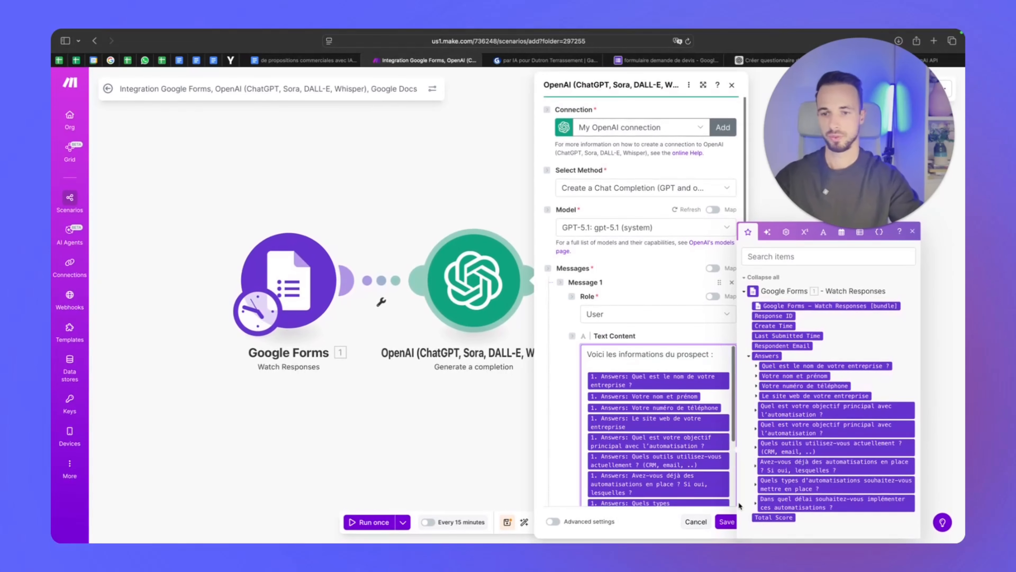
{"action": "left_click", "coordinate": [913, 230]}
{"action": "left_click", "coordinate": [910, 238]}
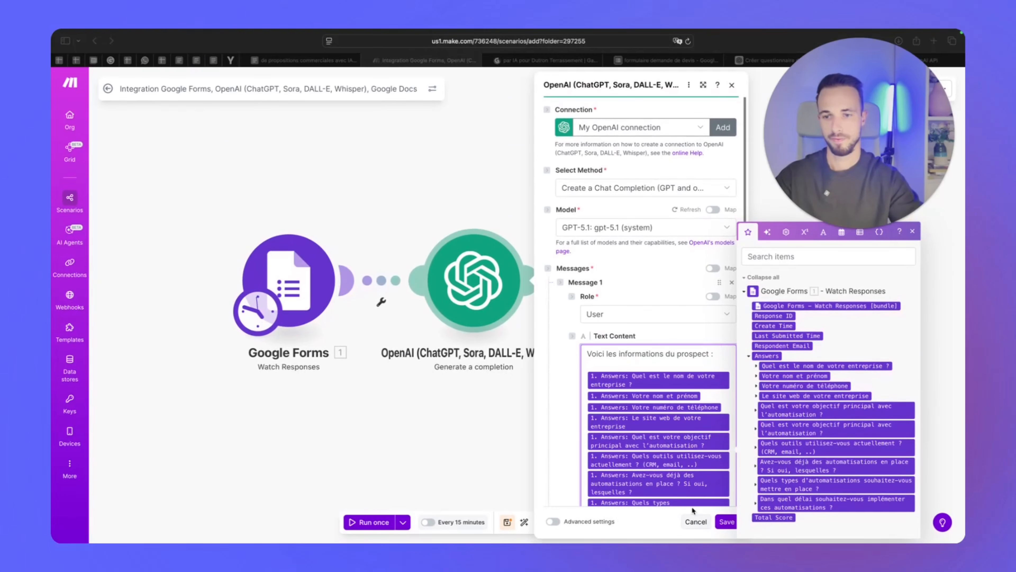
{"action": "left_click", "coordinate": [724, 522]}
{"action": "left_click", "coordinate": [489, 294]}
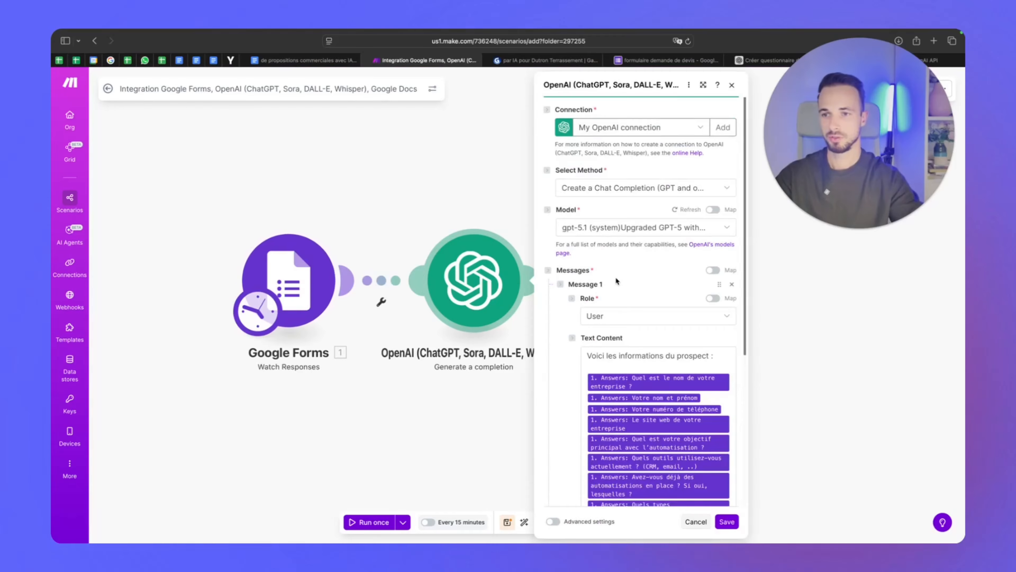
{"action": "scroll", "coordinate": [612, 381], "scroll_direction": "down", "scroll_amount": 5}
{"action": "left_click", "coordinate": [613, 420]}
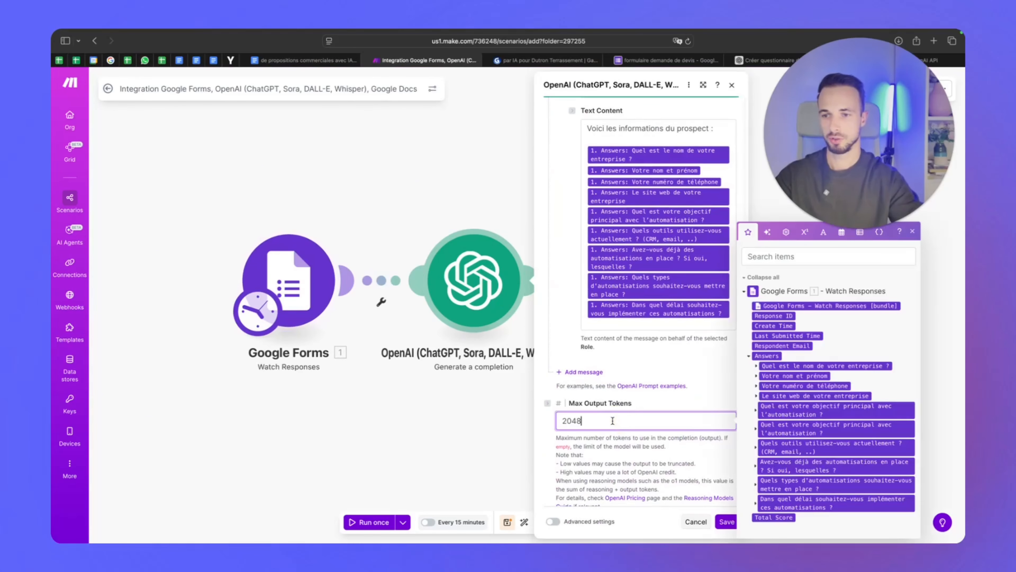
{"action": "key", "text": "BackSpace"}
{"action": "key", "text": "BackSpace"}
{"action": "key", "text": "BackSpace"}
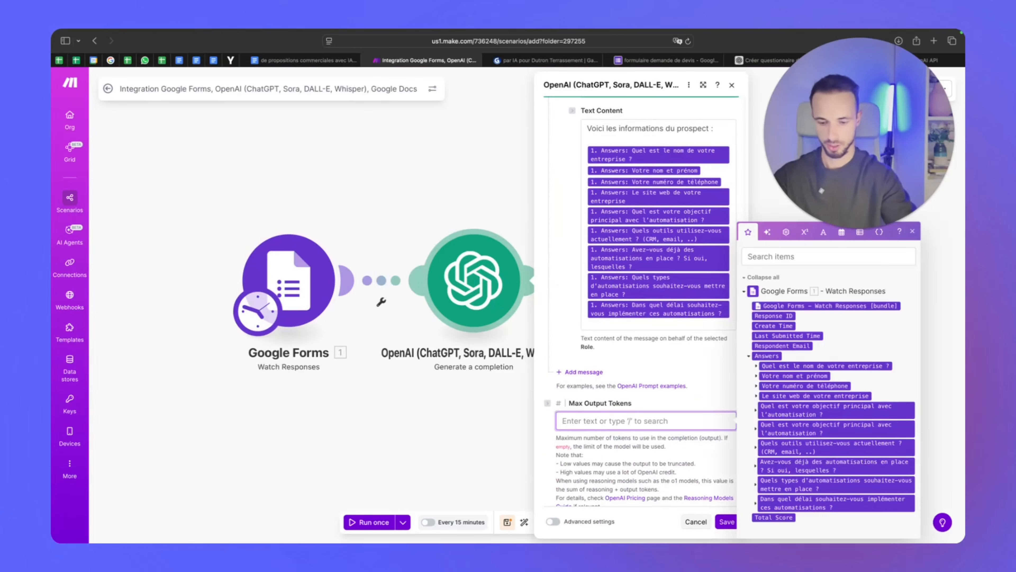
{"action": "left_click", "coordinate": [671, 447]}
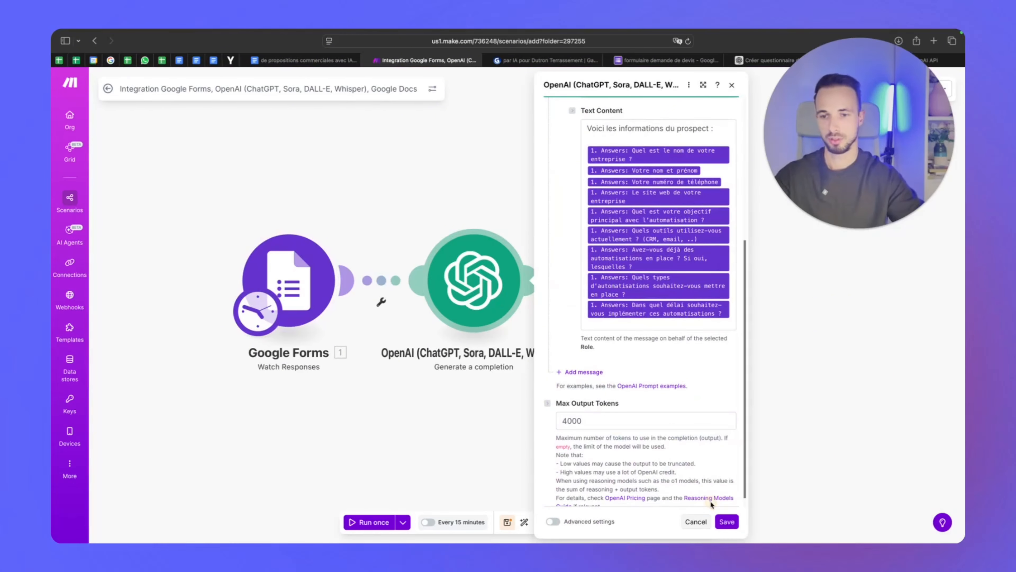
{"action": "left_click", "coordinate": [726, 522]}
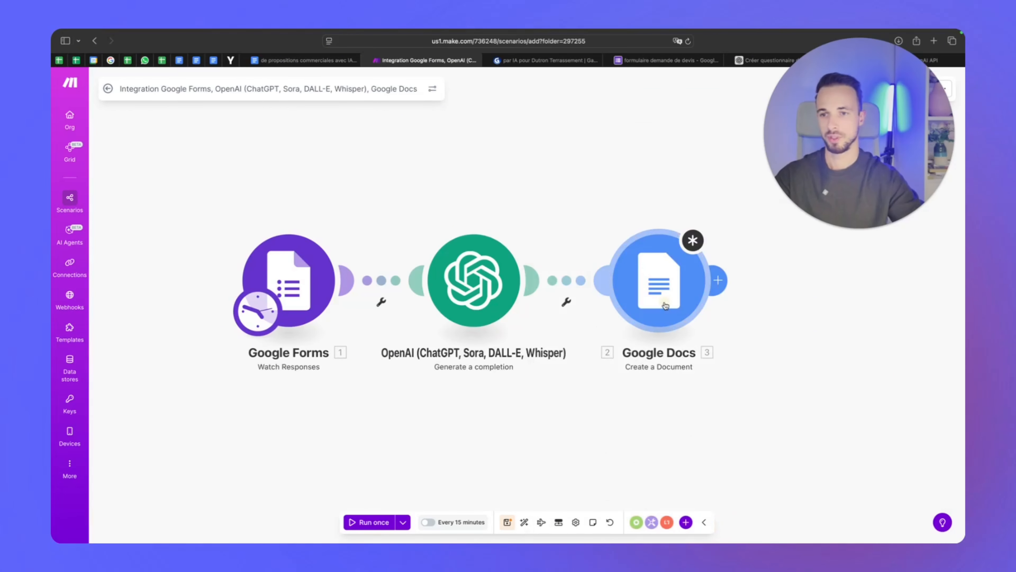
Open the Google Docs Create a Document module and authorise a new Google connection
{"action": "left_click", "coordinate": [664, 302]}
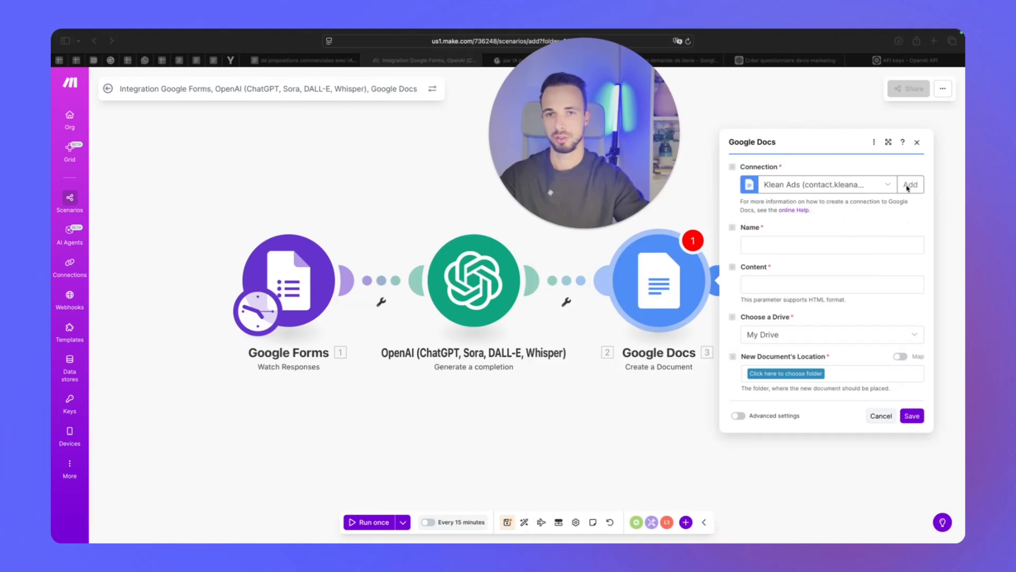
{"action": "left_click", "coordinate": [889, 185]}
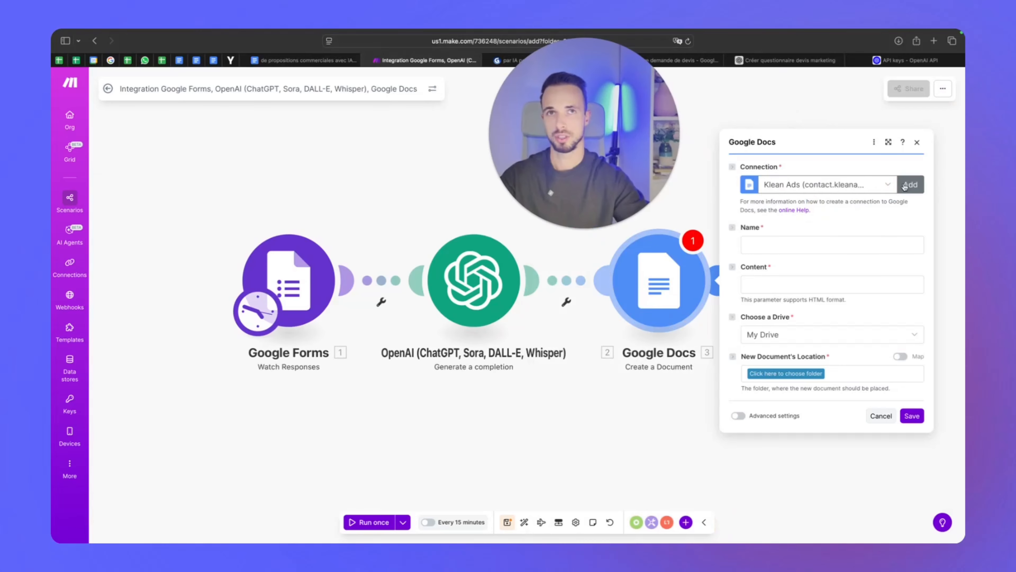
{"action": "left_click", "coordinate": [905, 187]}
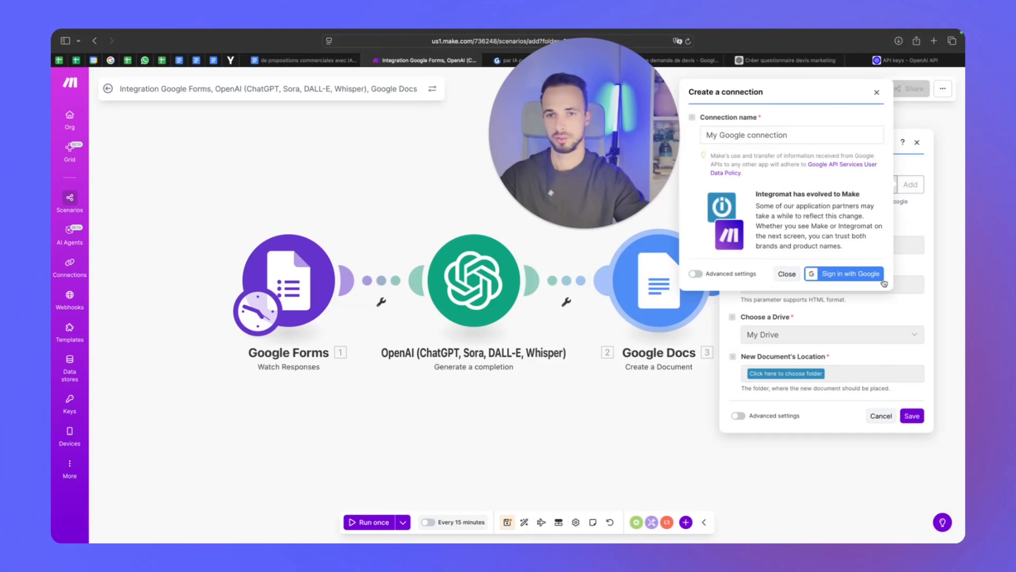
{"action": "left_click", "coordinate": [831, 276]}
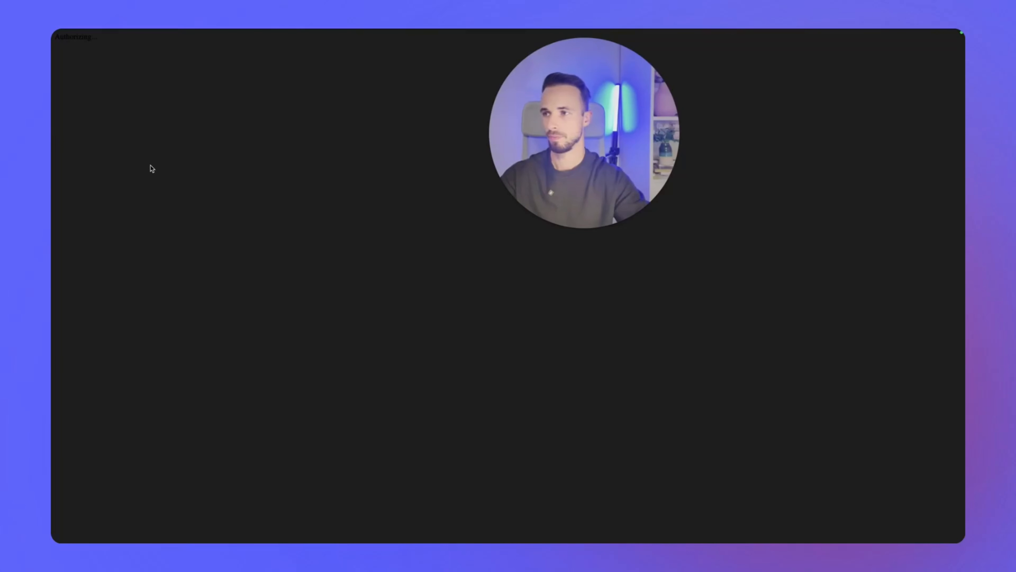
{"action": "left_click", "coordinate": [658, 345]}
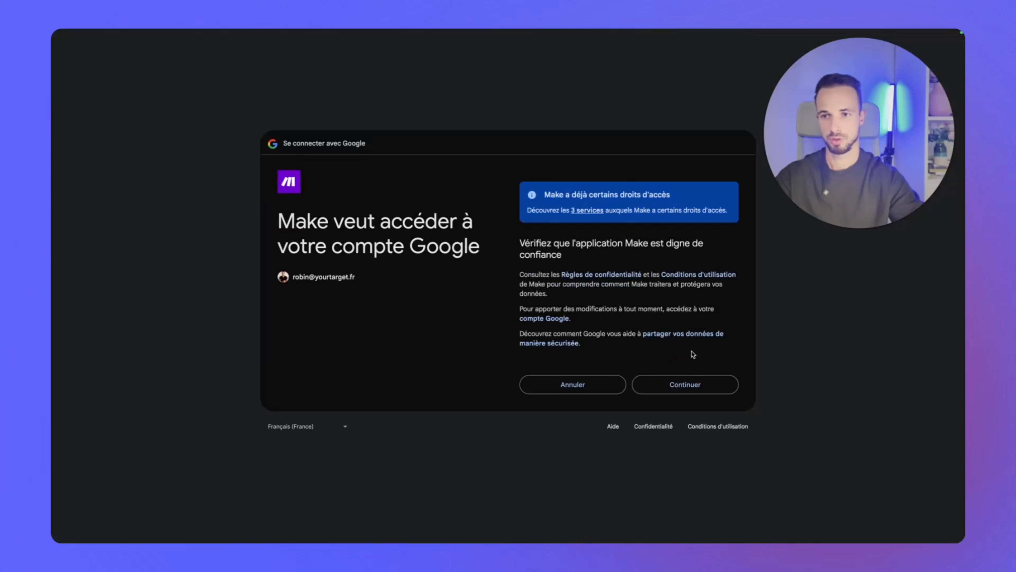
{"action": "left_click", "coordinate": [720, 383]}
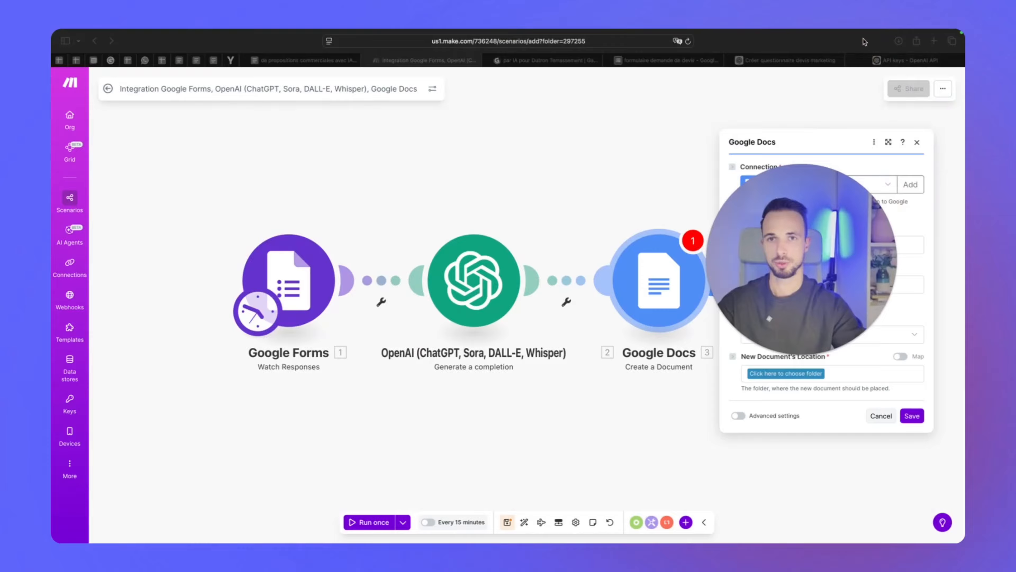
Create and open a new Google Drive folder named 'Demandes de devis'
{"action": "left_click", "coordinate": [934, 40]}
{"action": "type", "text": "drive.google.com"}
{"action": "key", "text": "Return"}
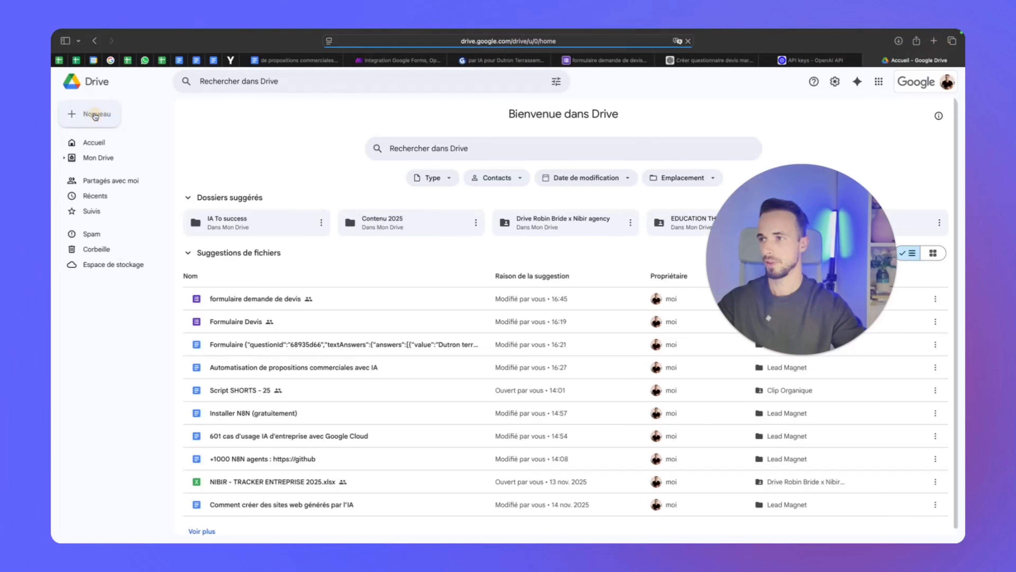
{"action": "left_click", "coordinate": [95, 115]}
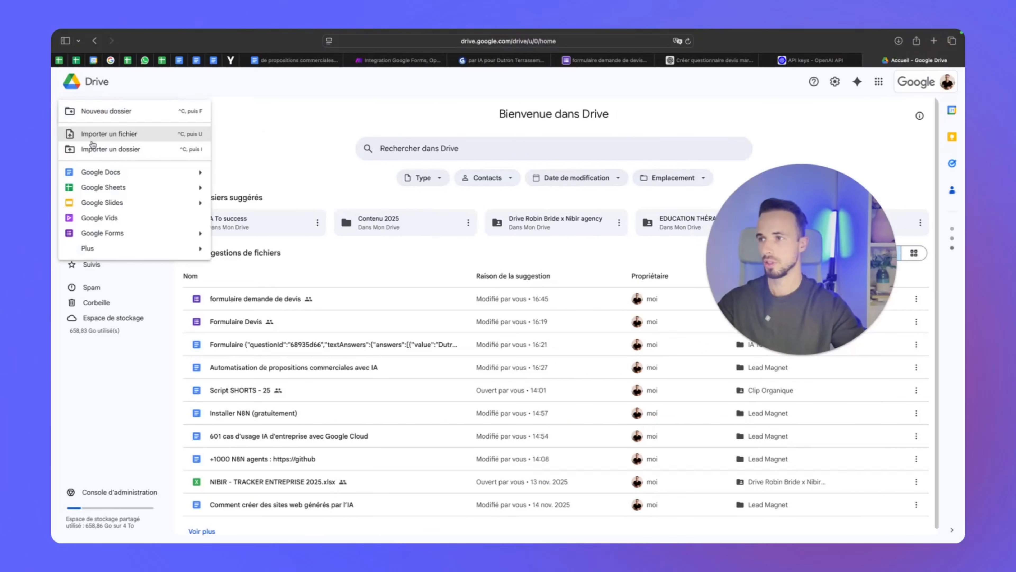
{"action": "left_click", "coordinate": [91, 119]}
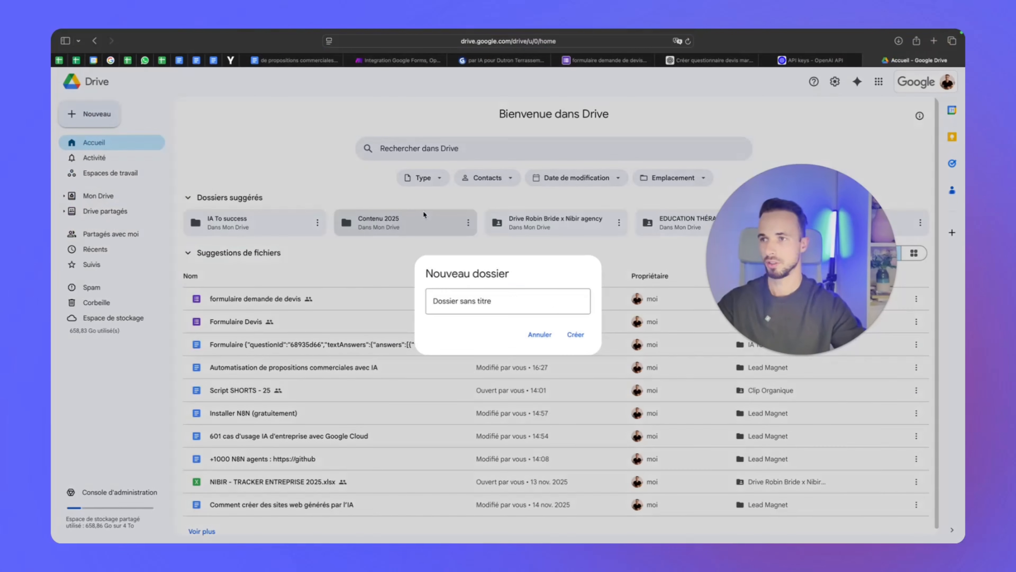
{"action": "type", "text": "Demande"}
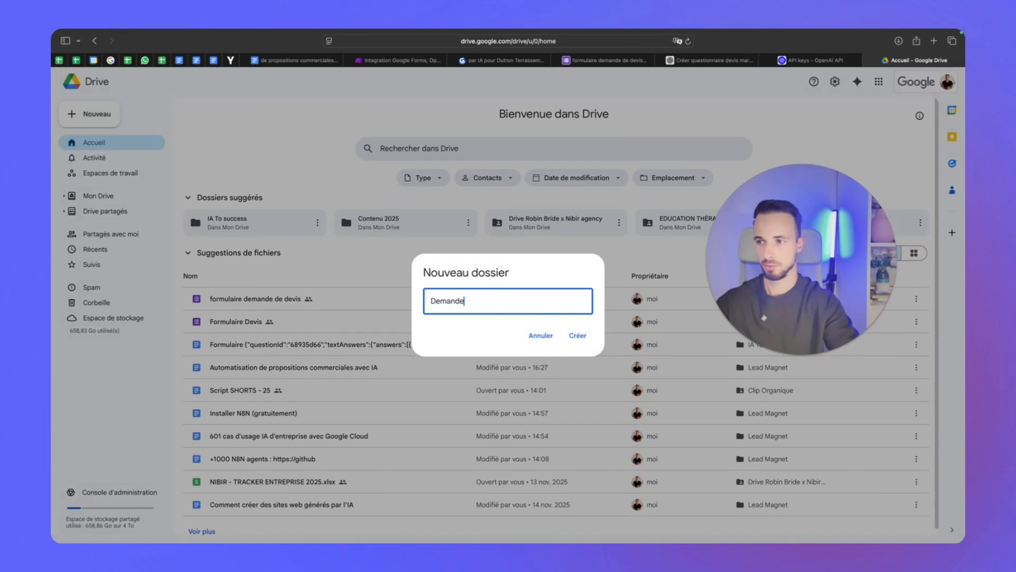
{"action": "type", "text": "s de devis"}
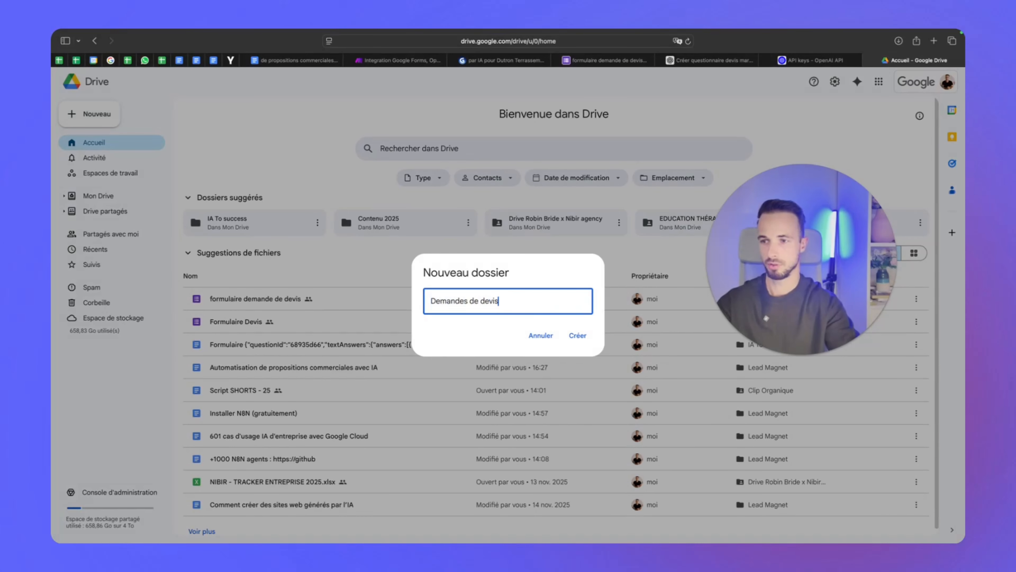
{"action": "key", "text": "Return"}
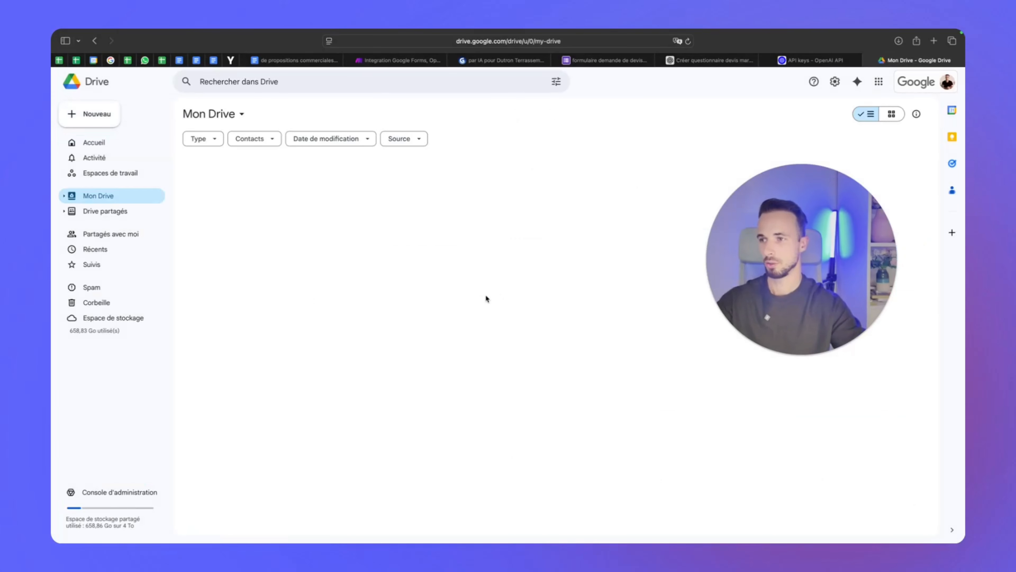
{"action": "double_click", "coordinate": [261, 184]}
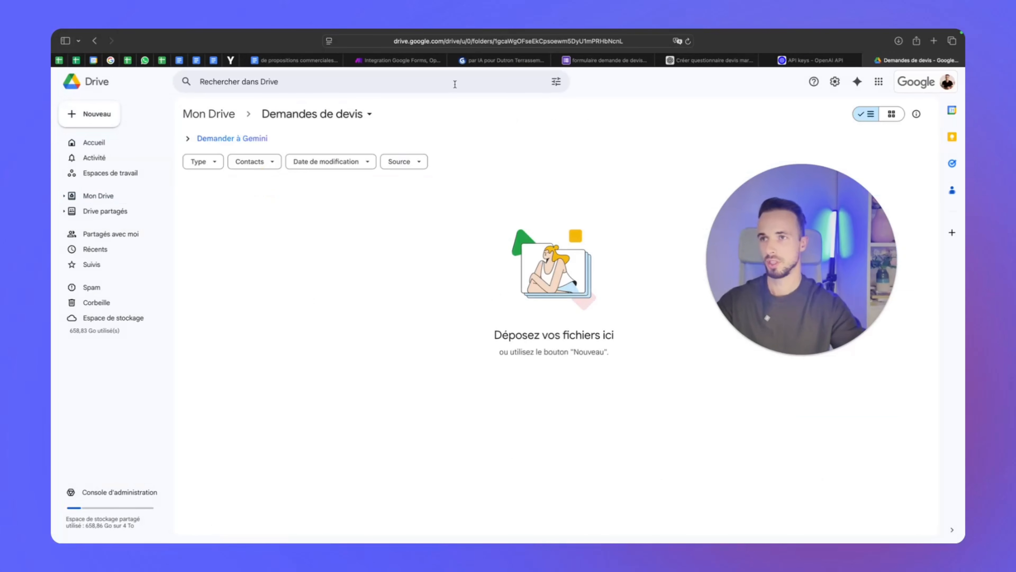
{"action": "left_click", "coordinate": [399, 60]}
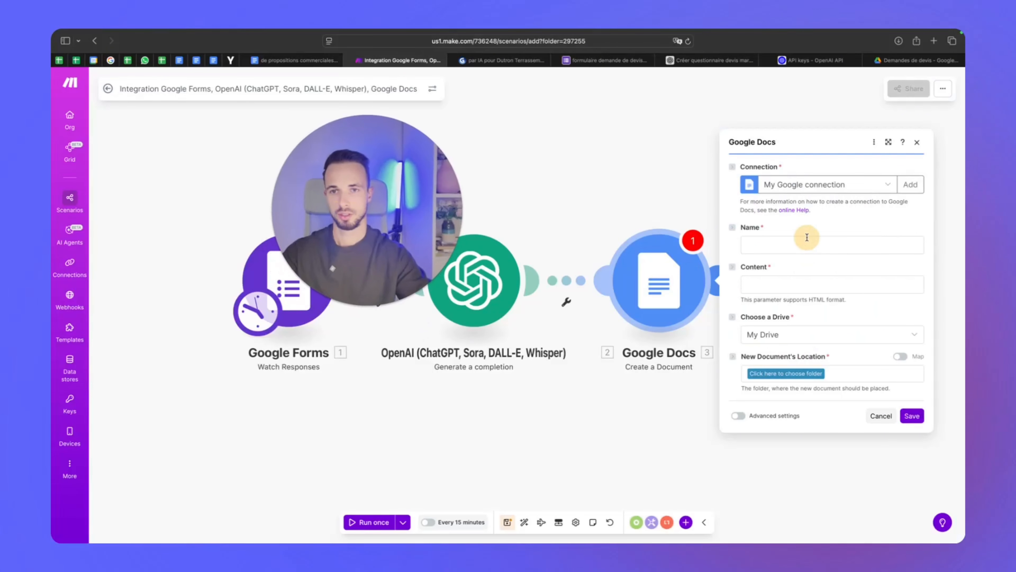
Set the document name to 'Demande de devis' + company answer + 'le' + response Create Time
{"action": "left_click", "coordinate": [807, 244]}
{"action": "left_click", "coordinate": [801, 235]}
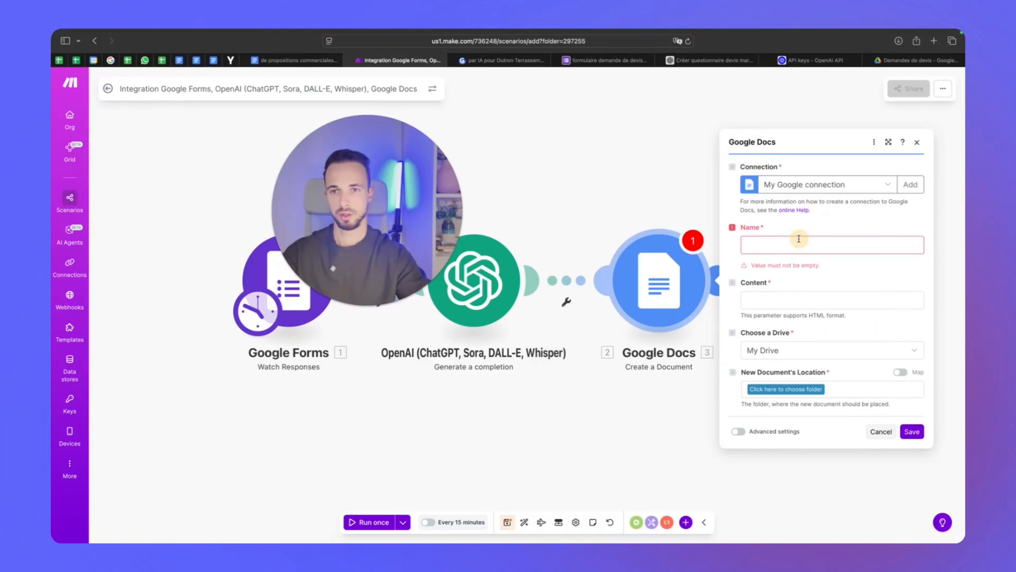
{"action": "left_click", "coordinate": [797, 242]}
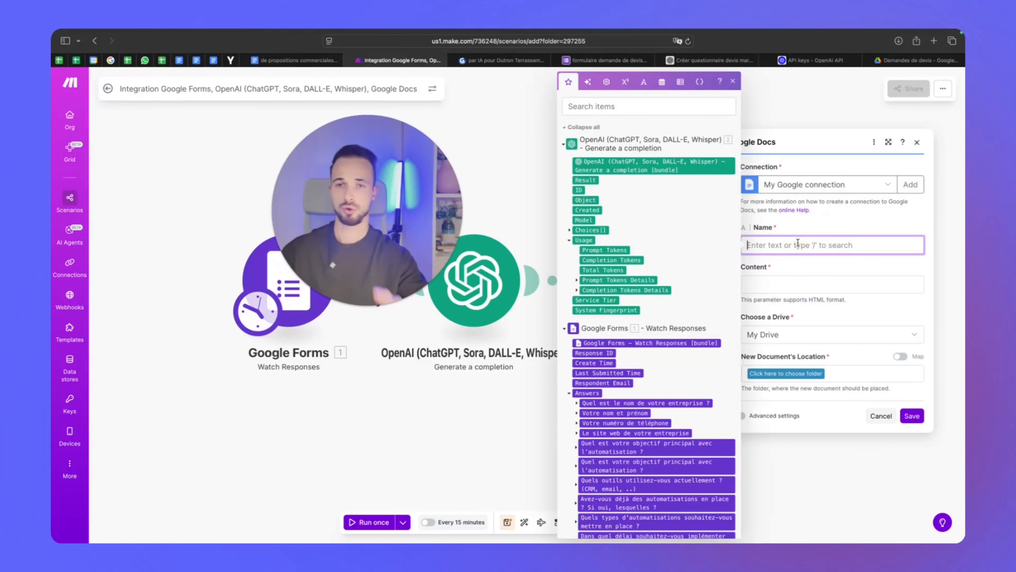
{"action": "type", "text": "Demande de devis"}
{"action": "left_click_drag", "start_coordinate": [646, 402], "coordinate": [827, 253]}
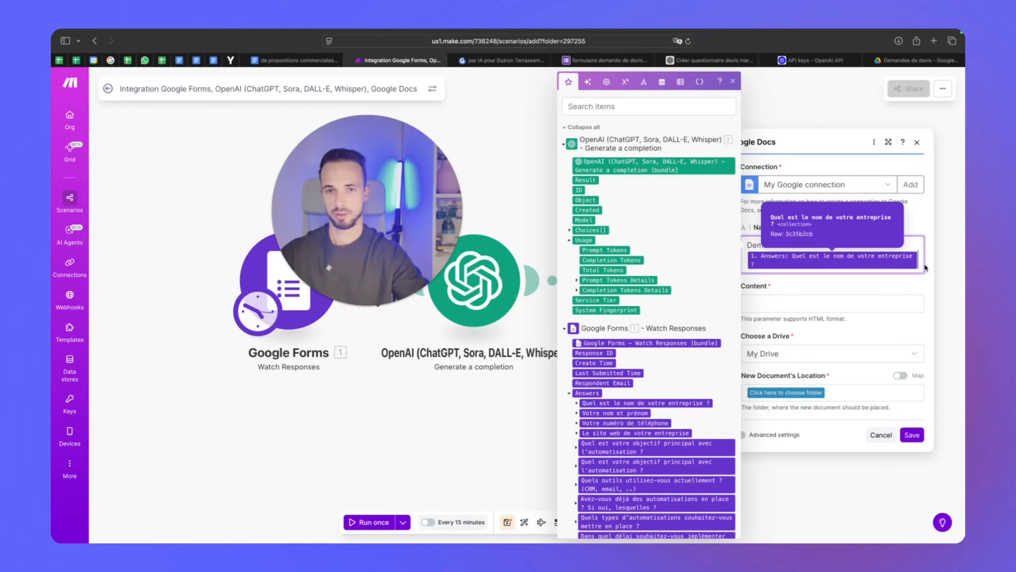
{"action": "type", "text": ","}
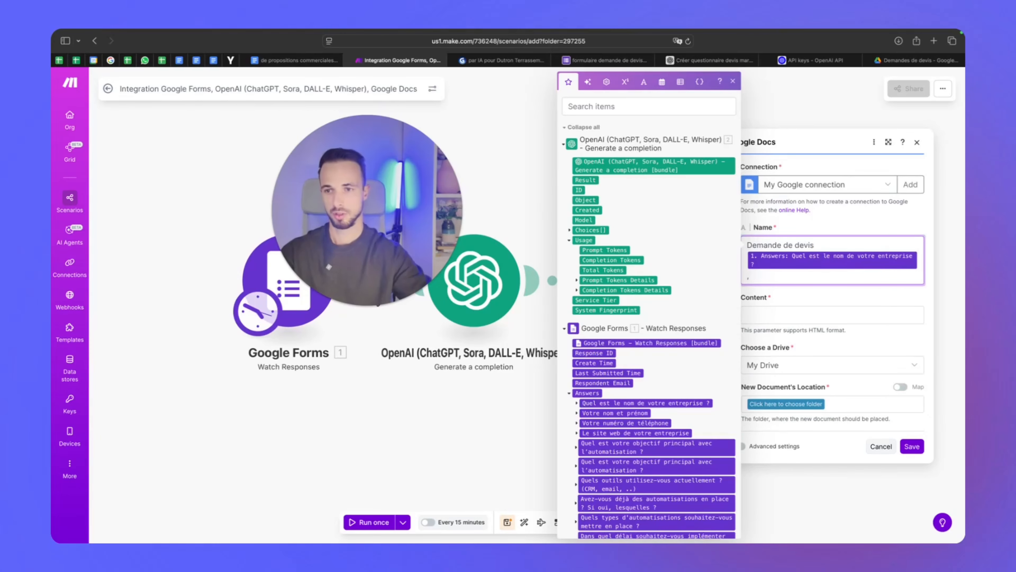
{"action": "key", "text": "BackSpace"}
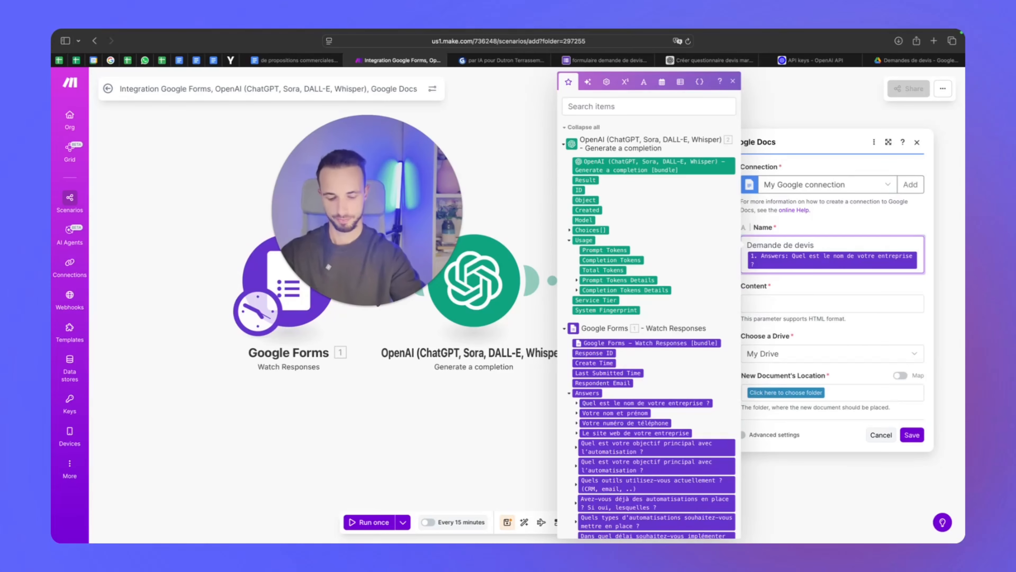
{"action": "type", "text": "le"}
{"action": "left_click", "coordinate": [594, 363]}
Map the OpenAI Choices Message Content into the document content field
{"action": "left_click", "coordinate": [791, 299]}
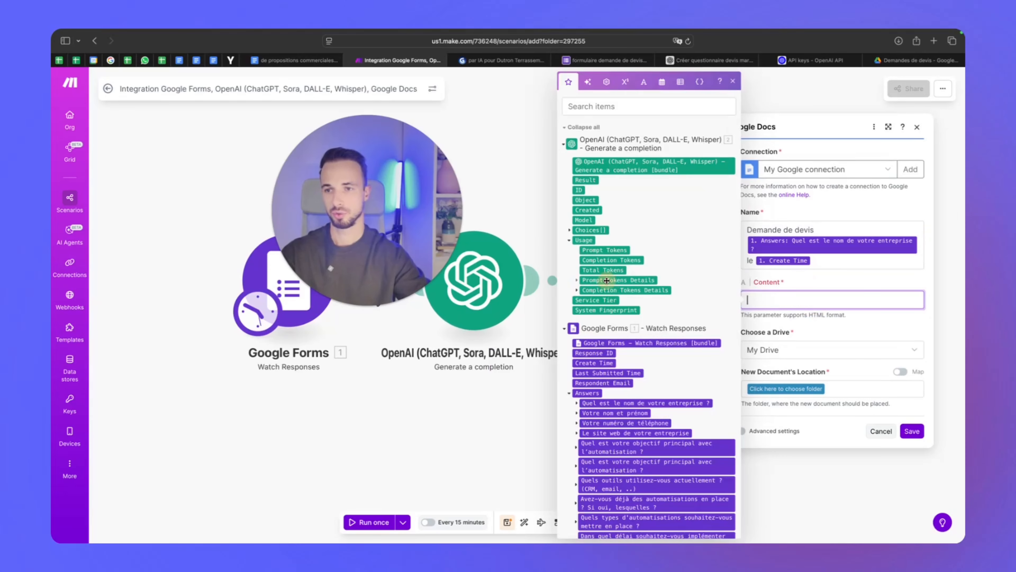
{"action": "left_click", "coordinate": [606, 280]}
{"action": "left_click", "coordinate": [616, 290]}
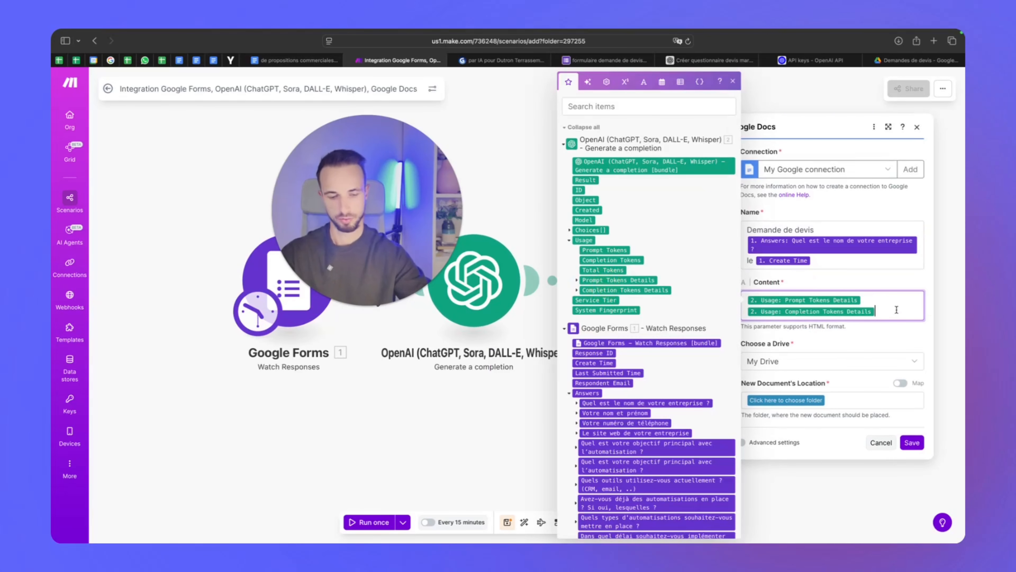
{"action": "key", "text": "BackSpace"}
{"action": "key", "text": "BackSpace"}
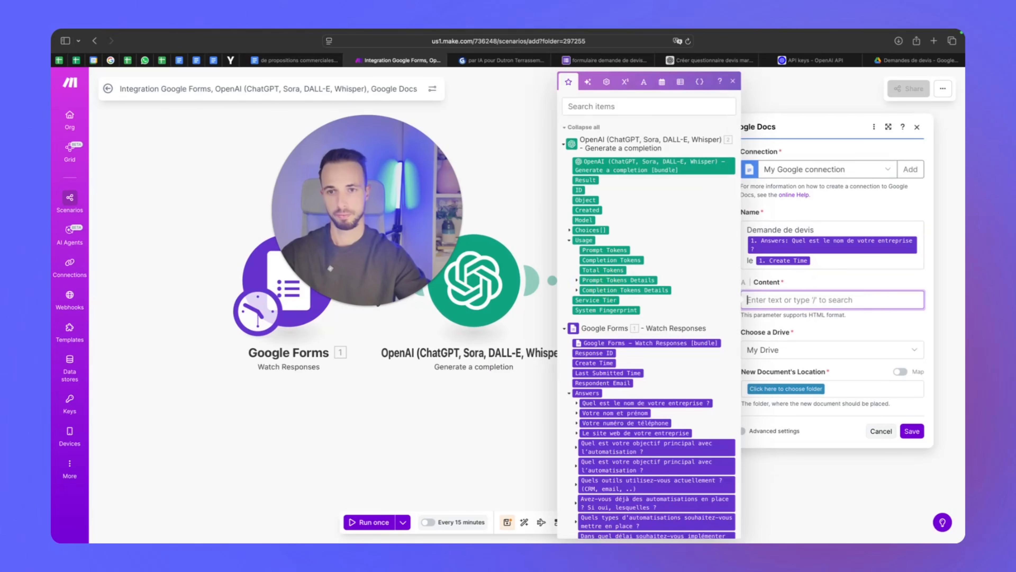
{"action": "left_click", "coordinate": [577, 281]}
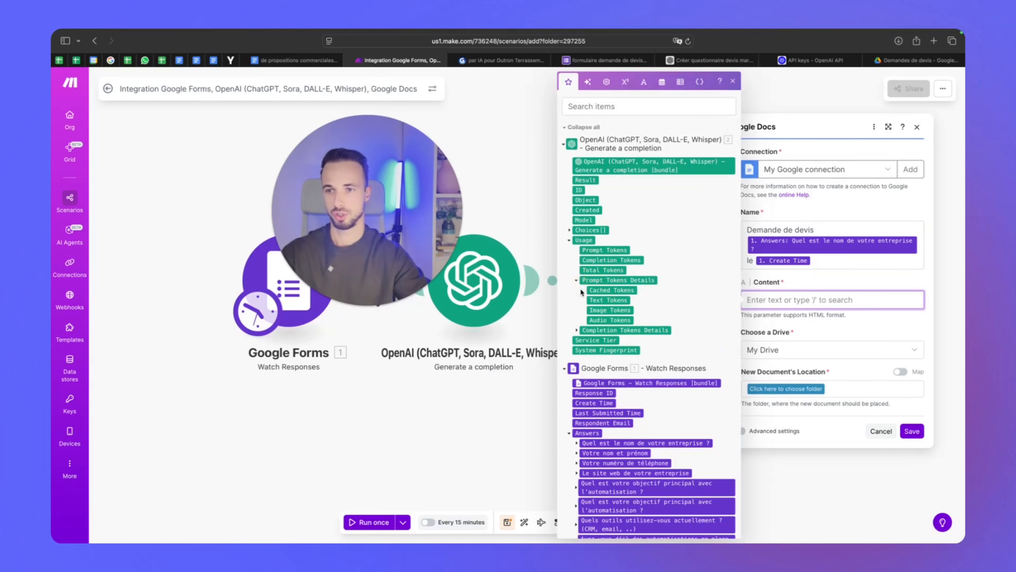
{"action": "left_click", "coordinate": [577, 331]}
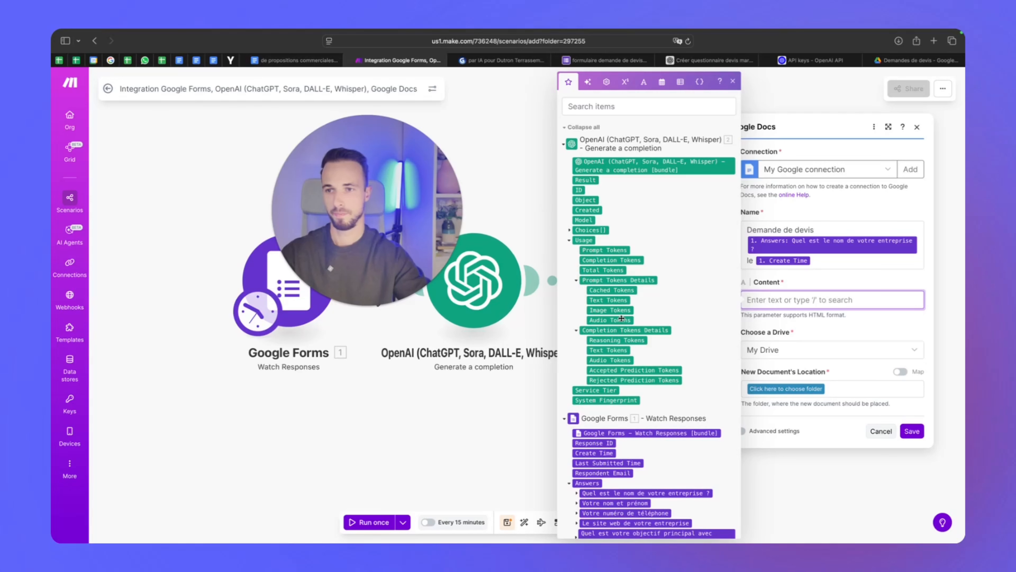
{"action": "scroll", "coordinate": [616, 281], "scroll_direction": "down", "scroll_amount": 1}
{"action": "left_click", "coordinate": [569, 211]}
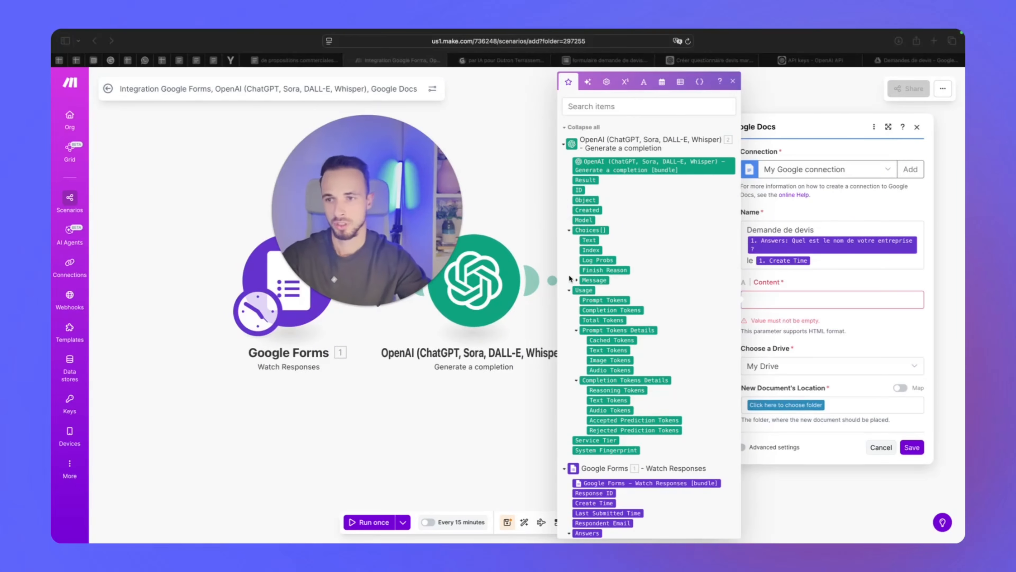
{"action": "left_click", "coordinate": [570, 277]}
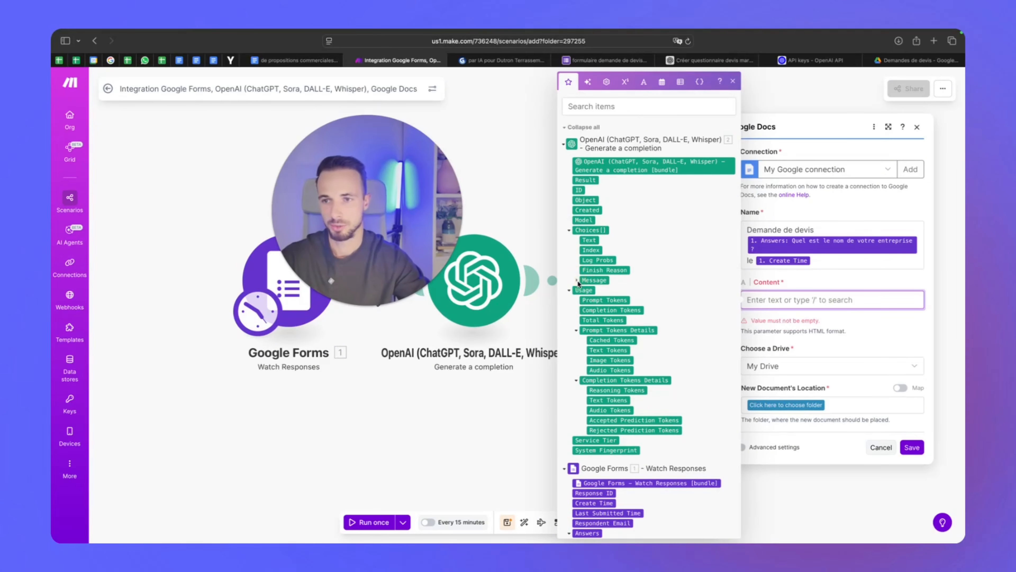
{"action": "left_click", "coordinate": [576, 280]}
{"action": "left_click", "coordinate": [600, 289]}
{"action": "left_click", "coordinate": [788, 324]}
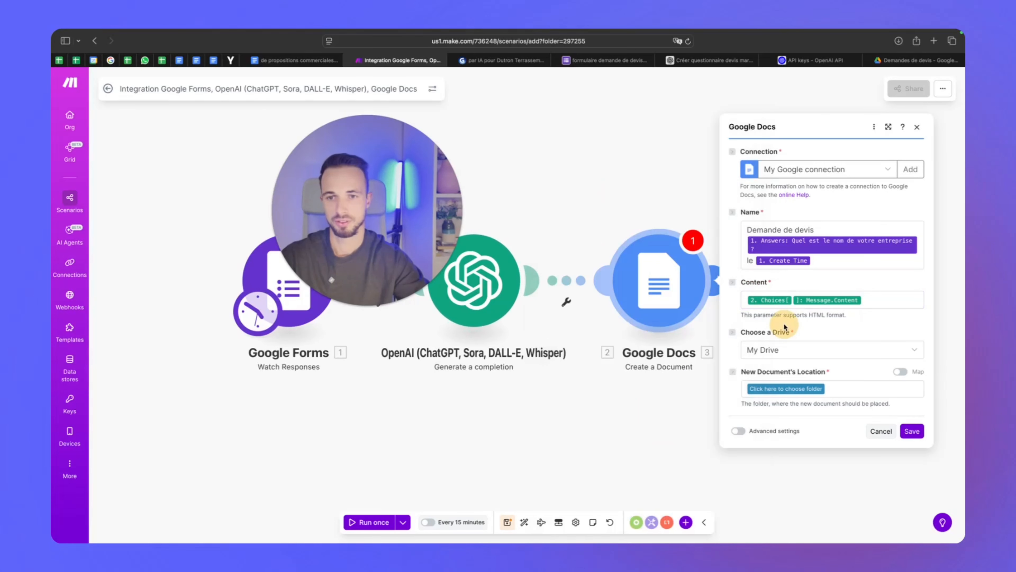
Choose My Drive and the Demandes de devis folder, then save the Google Docs module
{"action": "left_click", "coordinate": [797, 347]}
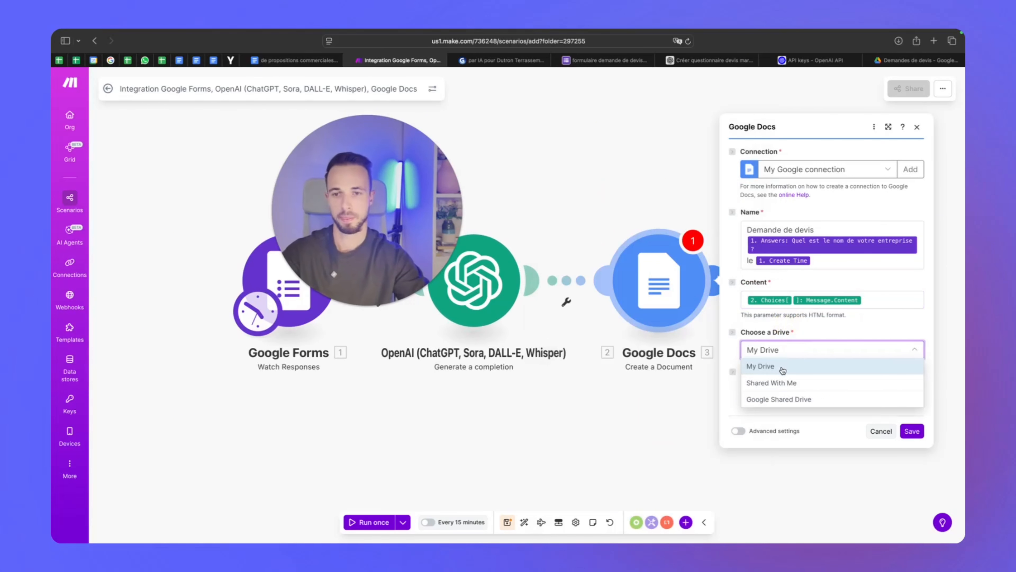
{"action": "left_click", "coordinate": [782, 369]}
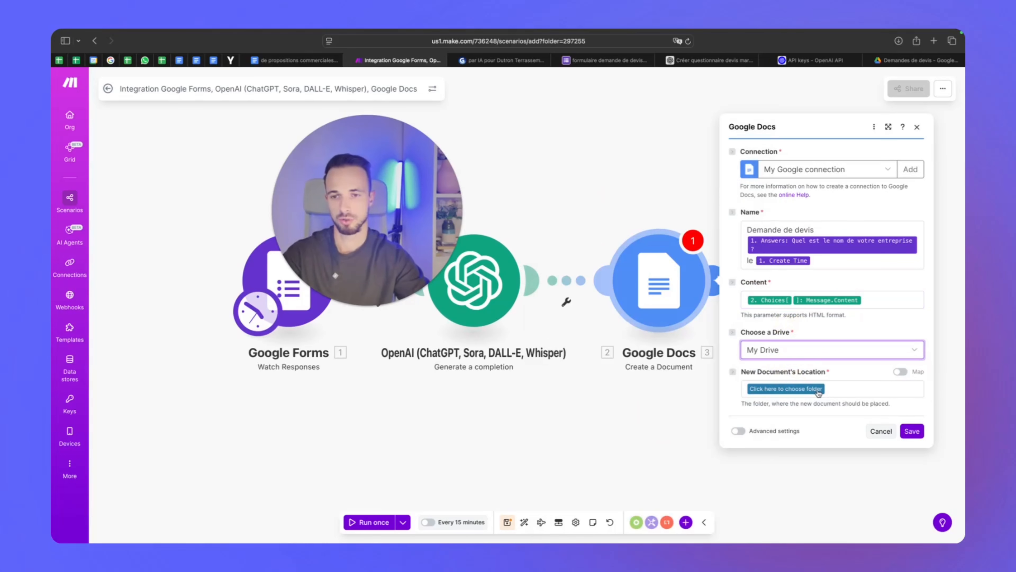
{"action": "left_click", "coordinate": [818, 391]}
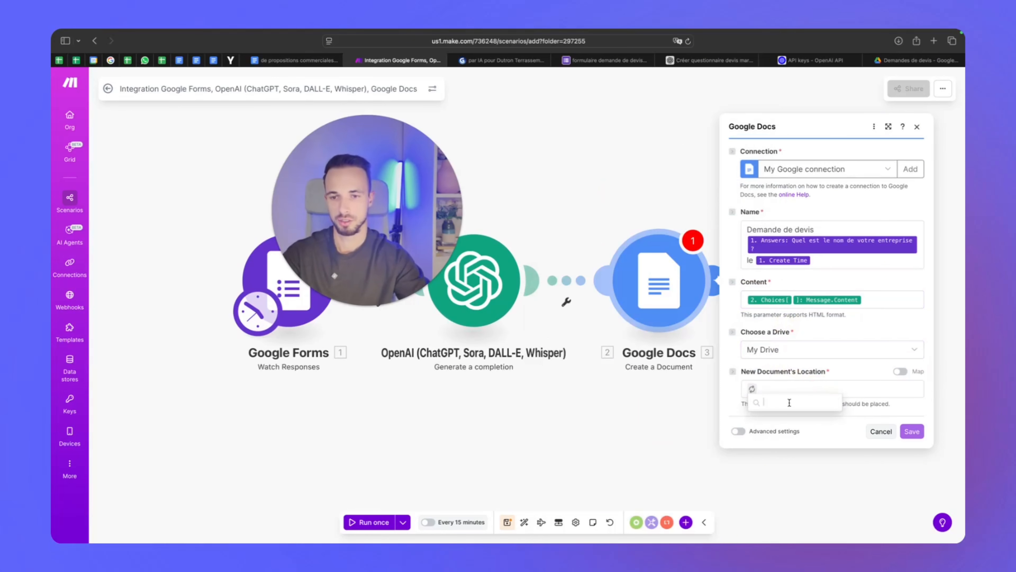
{"action": "left_click", "coordinate": [795, 435]}
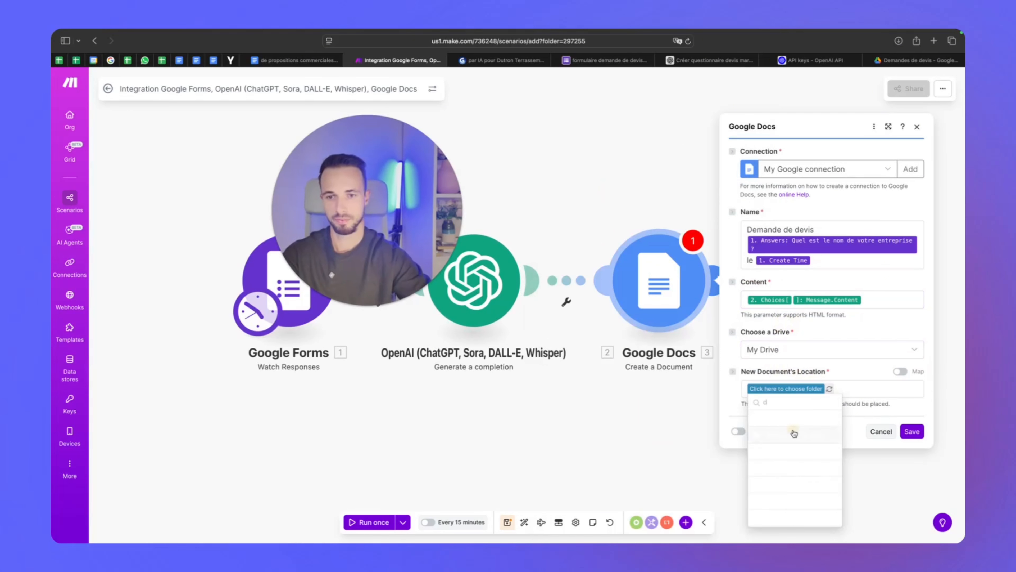
{"action": "left_click", "coordinate": [908, 430]}
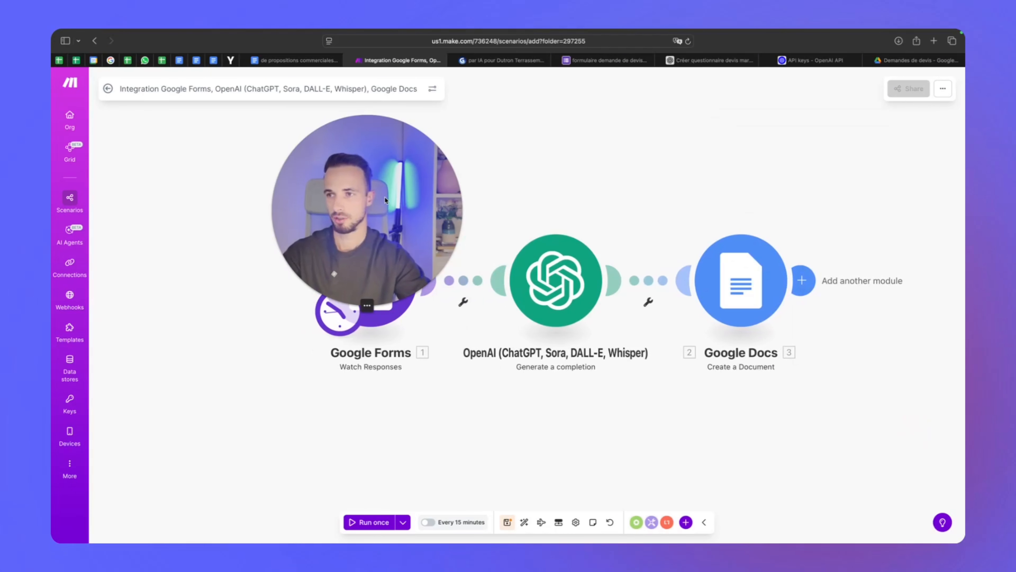
{"action": "left_click_drag", "start_coordinate": [273, 212], "coordinate": [766, 162]}
Open a new browser tab and run a search with the clipboard contents
{"action": "left_click", "coordinate": [584, 61]}
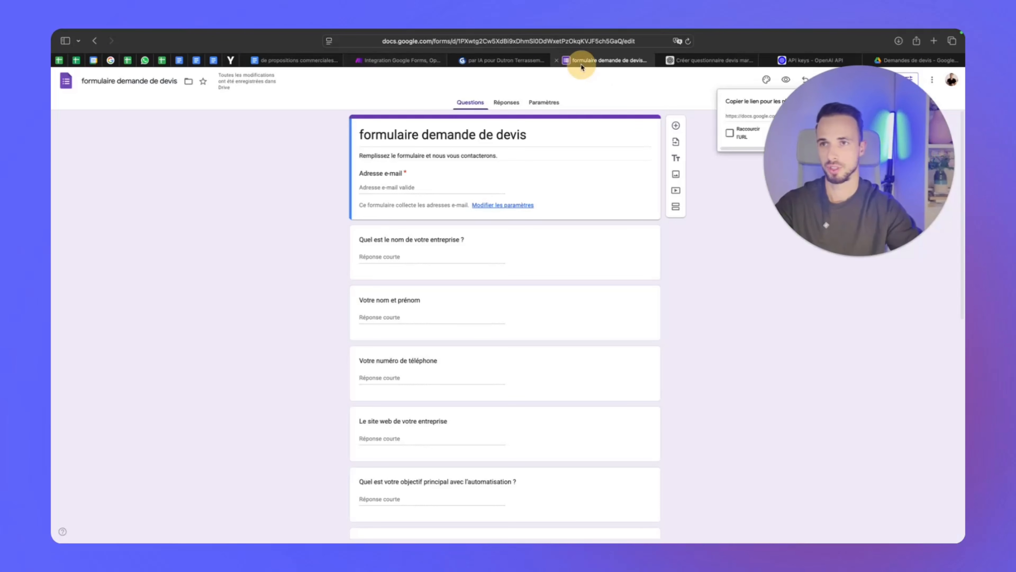
{"action": "left_click", "coordinate": [844, 79]}
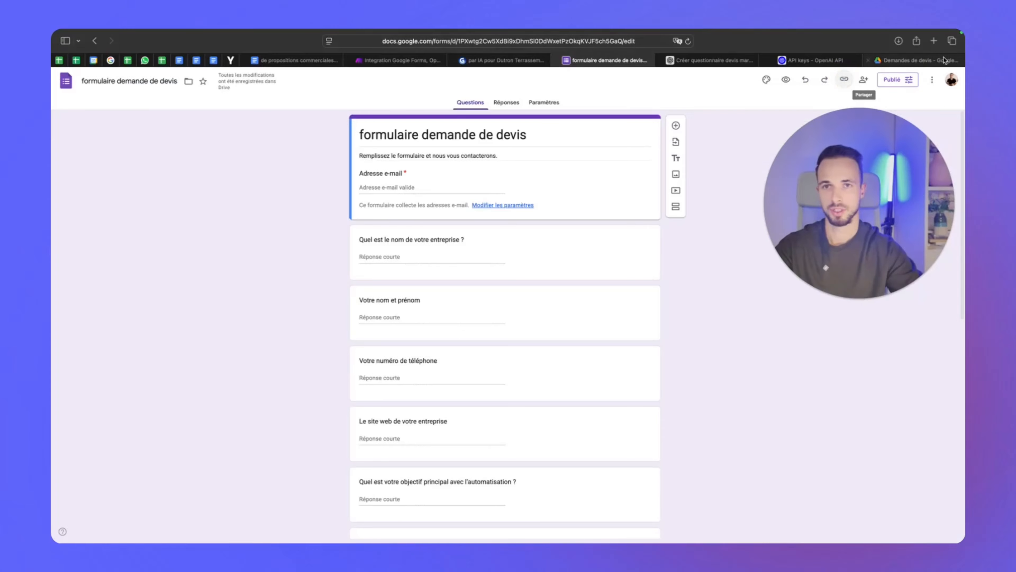
{"action": "left_click", "coordinate": [934, 42]}
{"action": "key", "text": "super+v"}
{"action": "key", "text": "Return"}
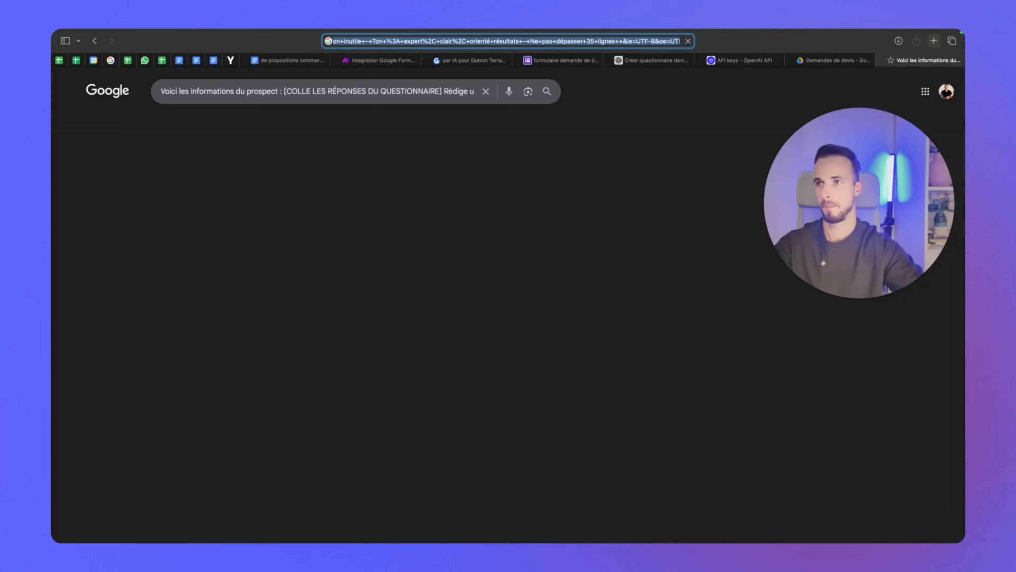
Copy the form's respondent link and load it in the new tab's address bar
{"action": "left_click", "coordinate": [590, 61]}
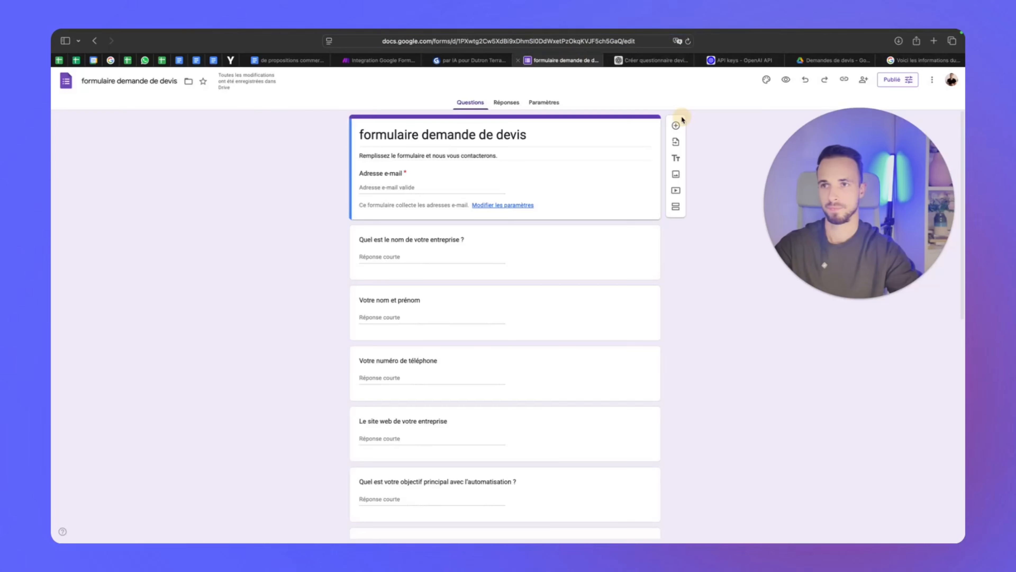
{"action": "left_click", "coordinate": [838, 80]}
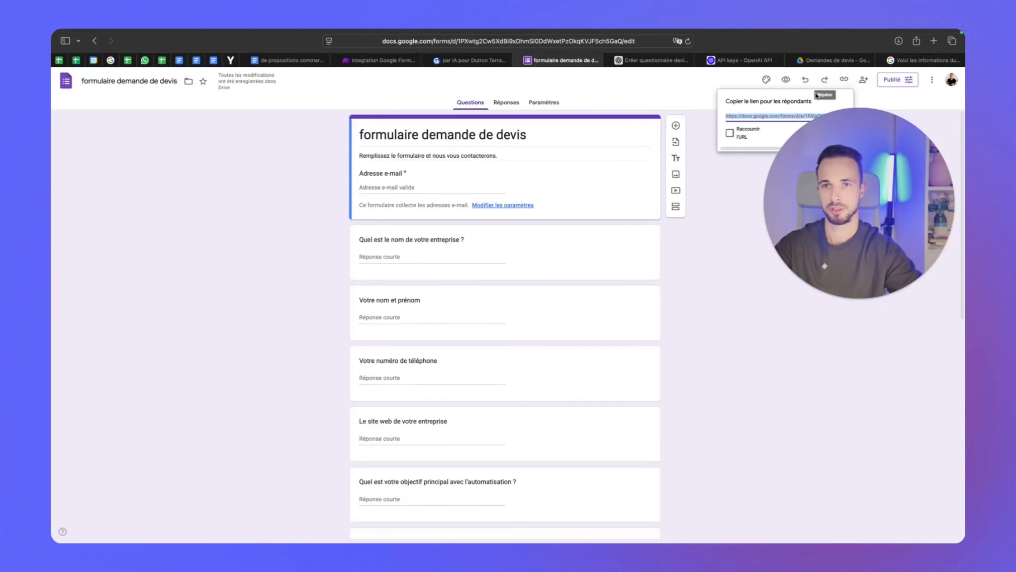
{"action": "left_click", "coordinate": [832, 133]}
{"action": "left_click", "coordinate": [920, 60]}
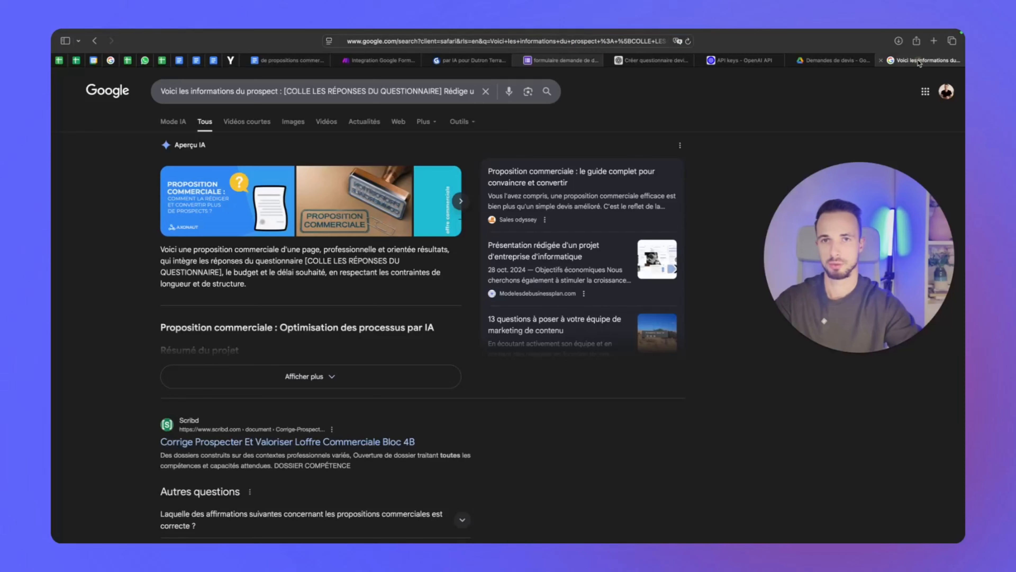
{"action": "left_click", "coordinate": [550, 42]}
{"action": "key", "text": "super+v"}
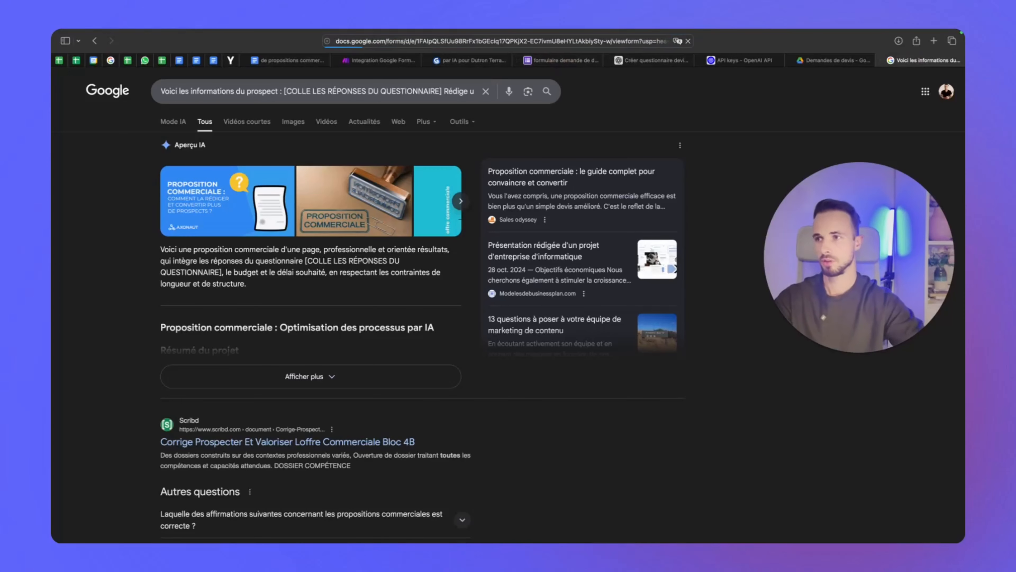
{"action": "key", "text": "Return"}
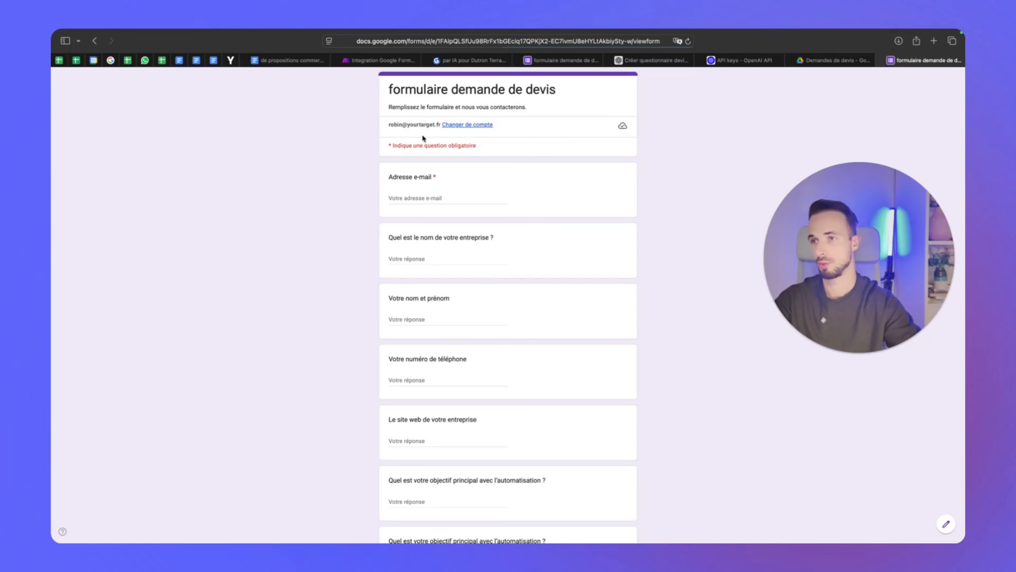
Enter the respondent's e-mail address and the company name Yourtarget BTP
{"action": "left_click", "coordinate": [428, 199]}
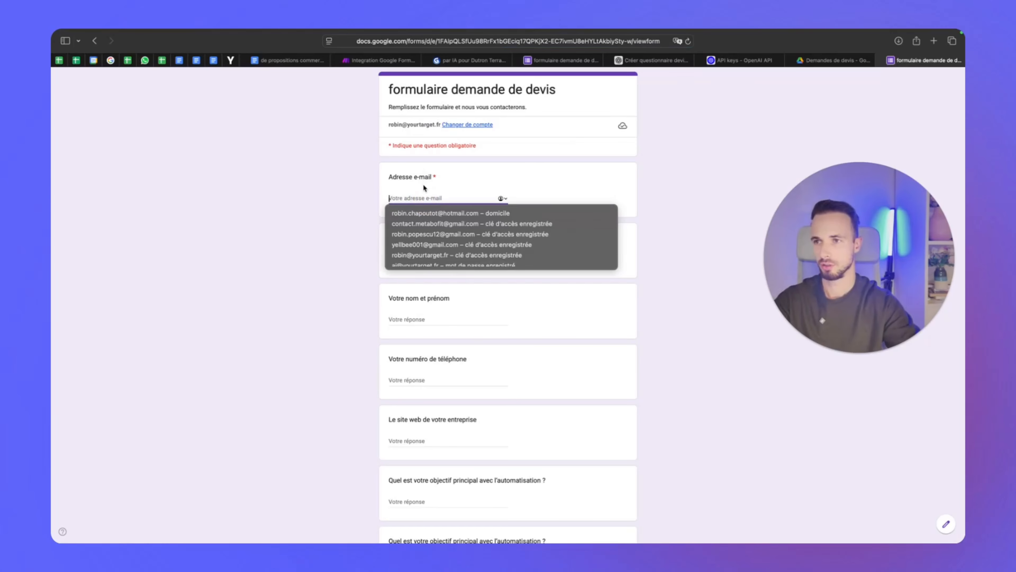
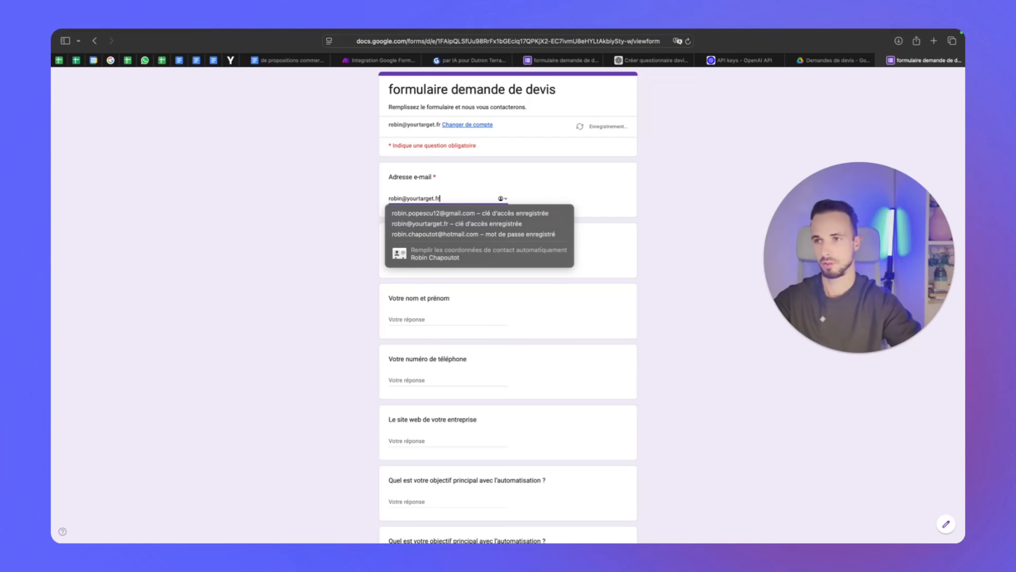
{"action": "left_click", "coordinate": [349, 191]}
{"action": "scroll", "coordinate": [344, 238], "scroll_direction": "down", "scroll_amount": 2}
{"action": "left_click", "coordinate": [412, 226]}
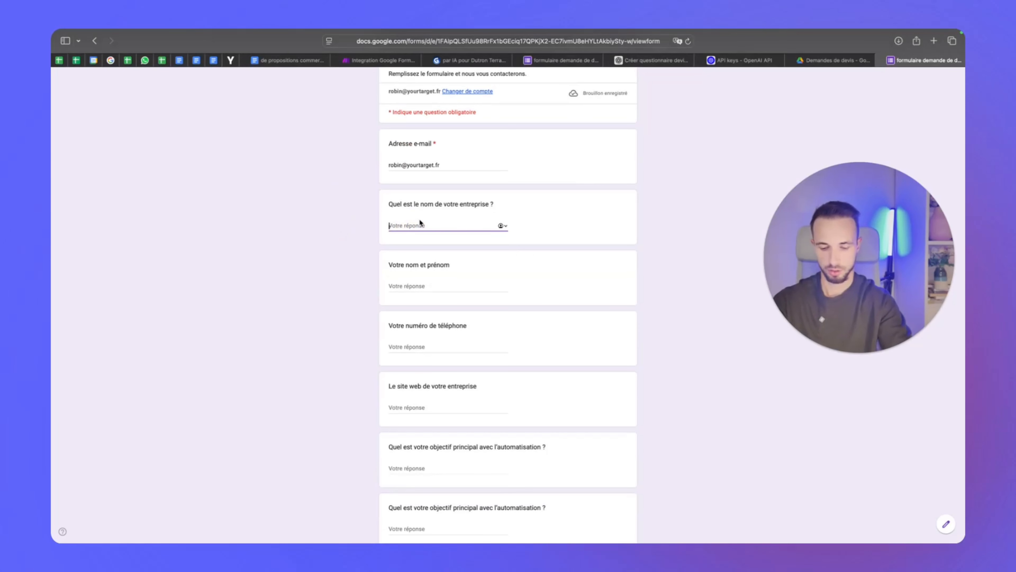
{"action": "type", "text": "Yourtarget BTP"}
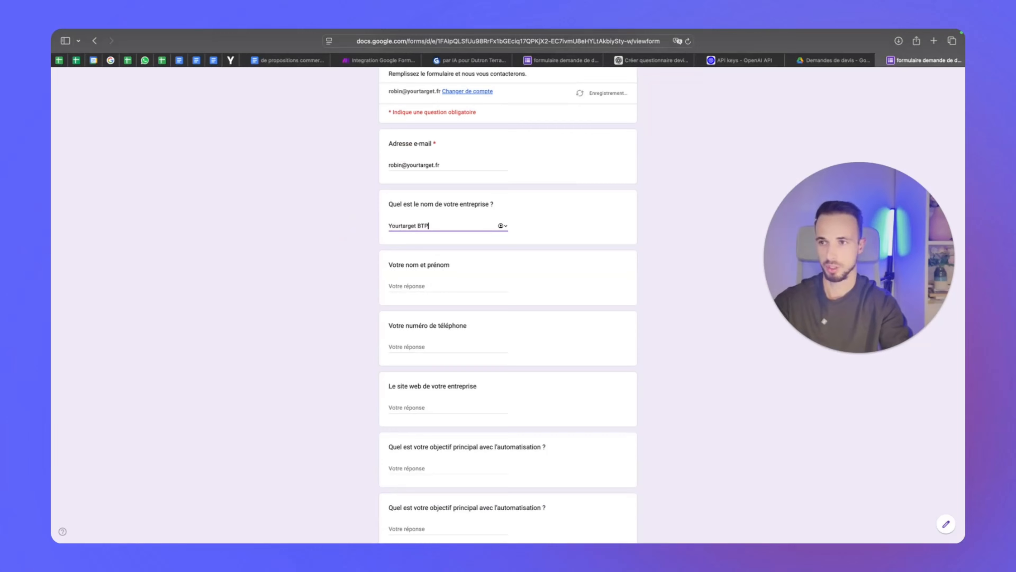
Fill in the respondent's full name, phone number and company website yourtargetbtp.fr
{"action": "key", "text": "Tab"}
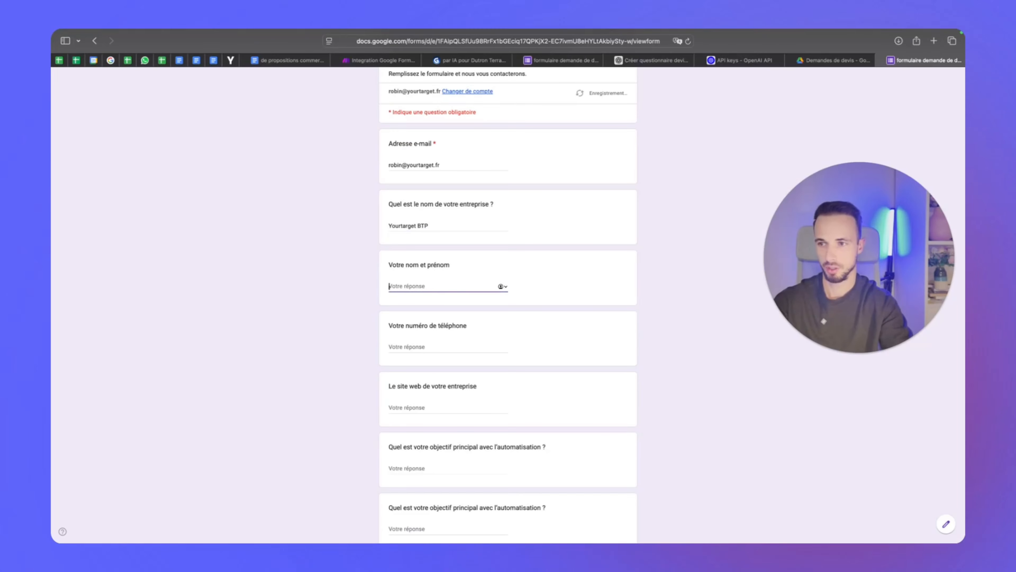
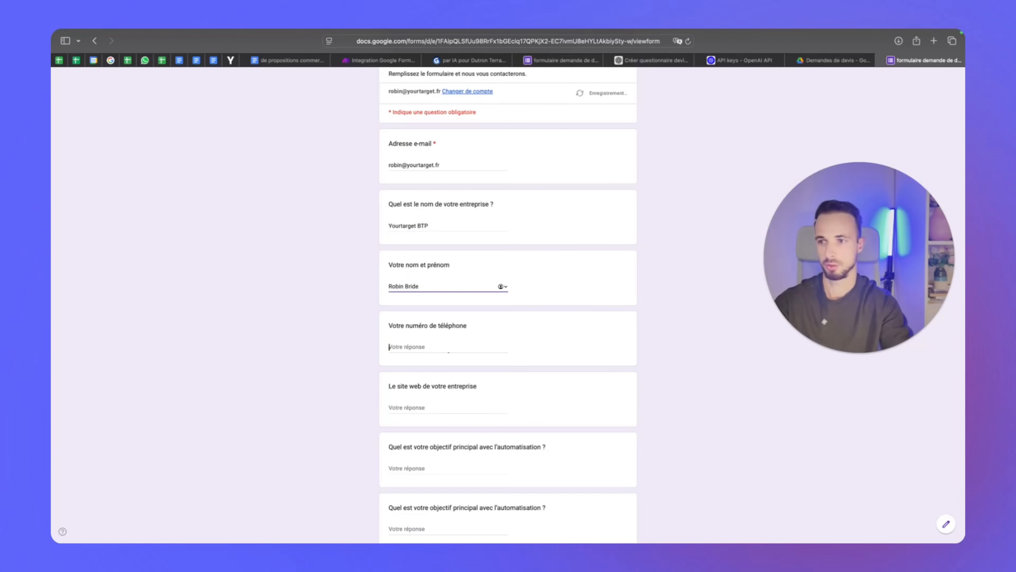
{"action": "key", "text": "Tab"}
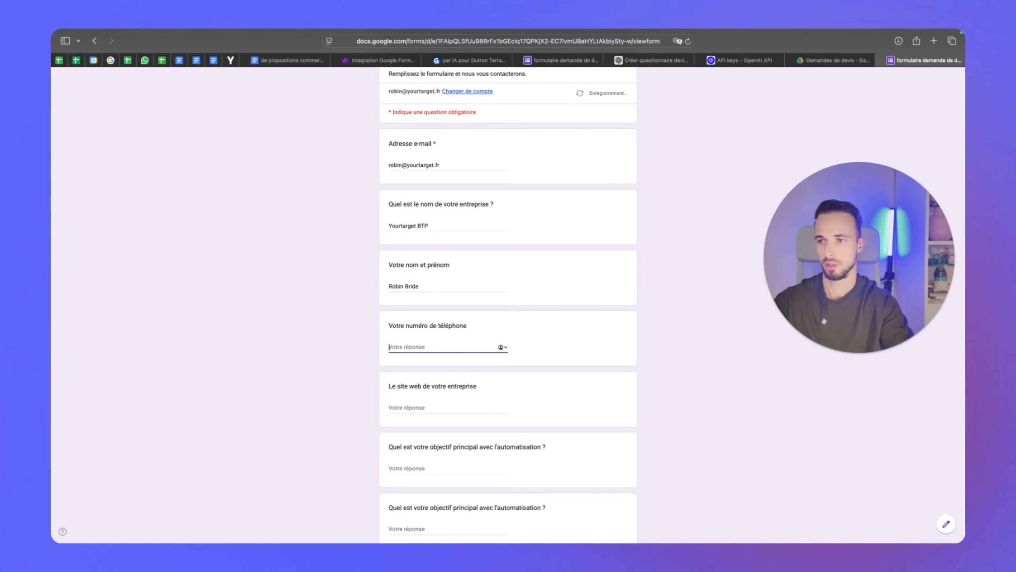
{"action": "scroll", "coordinate": [508, 305], "scroll_direction": "down", "scroll_amount": 2}
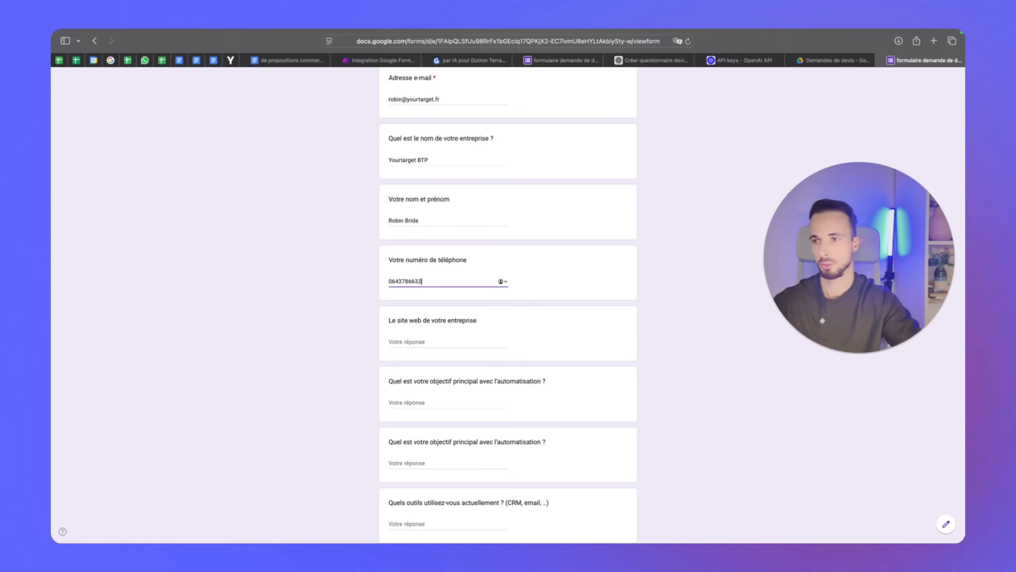
{"action": "left_click", "coordinate": [447, 340]}
{"action": "scroll", "coordinate": [453, 255], "scroll_direction": "down", "scroll_amount": 2}
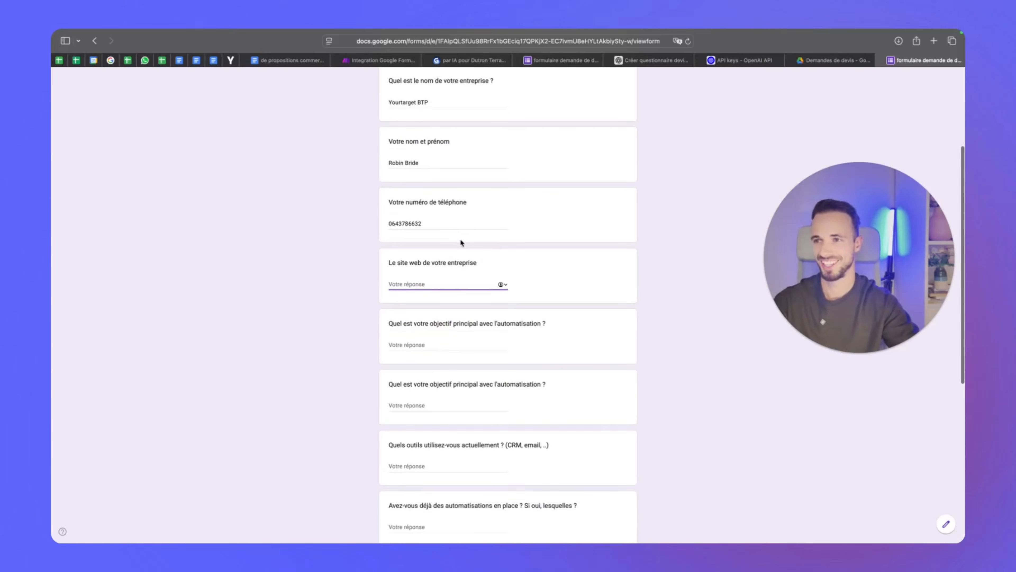
{"action": "type", "text": "yourtargetbtp.fr"}
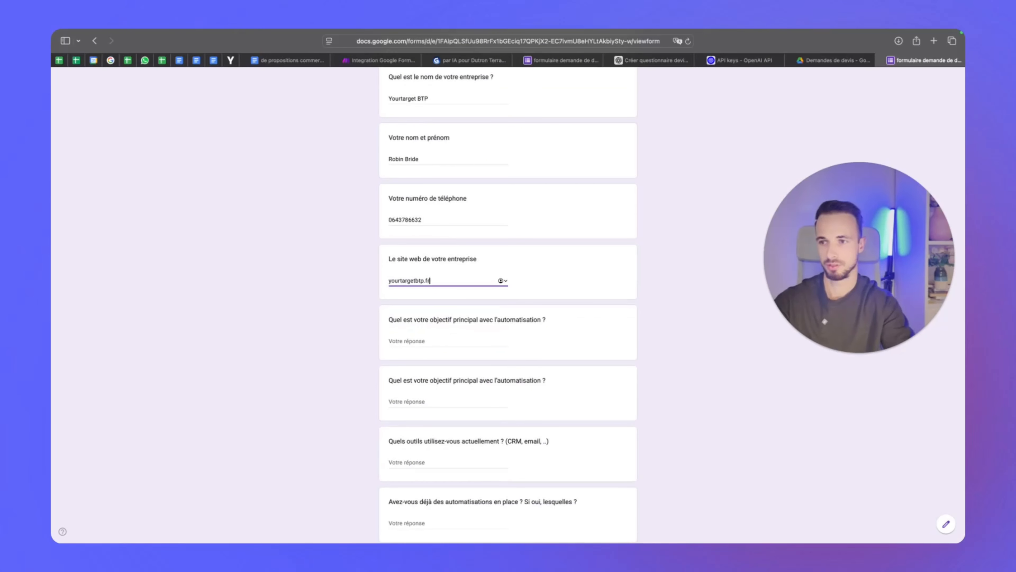
Answer both objective questions, including 'Que ma secrétaire puisse se concentrer sur autre chose que les demandes de devis'
{"action": "left_click", "coordinate": [390, 341]}
{"action": "type", "text": "Gagn"}
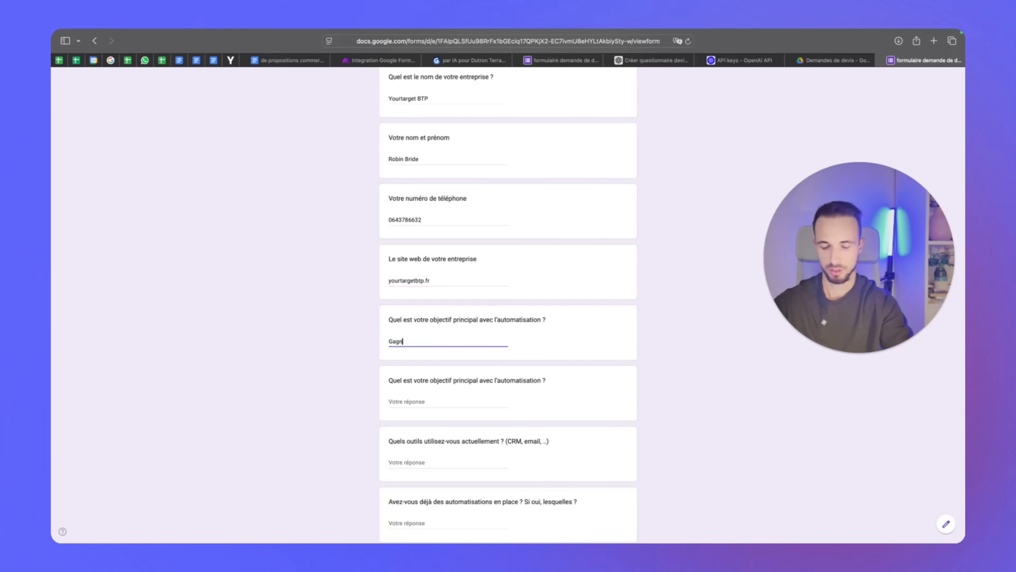
{"action": "type", "text": "er du "}
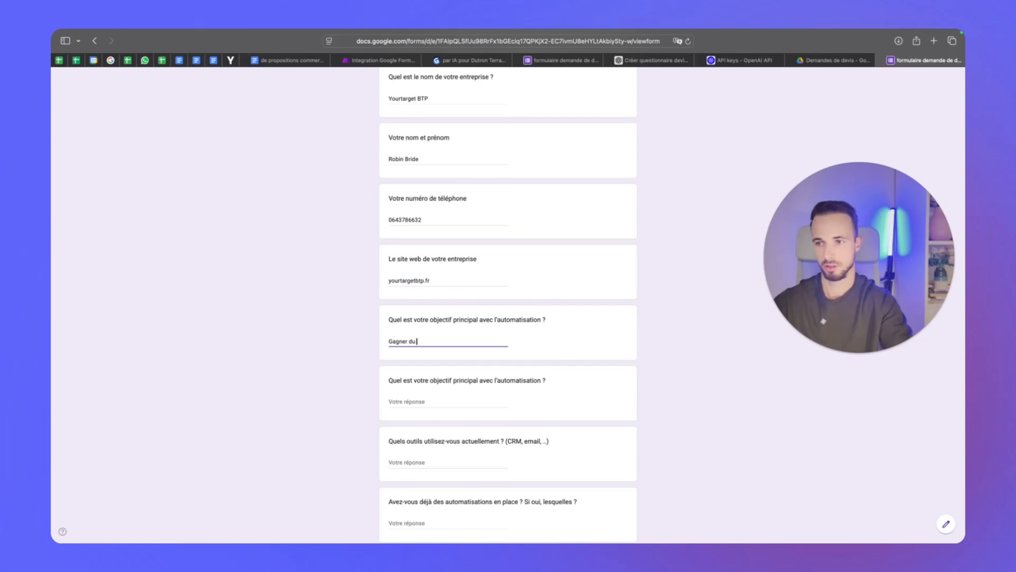
{"action": "type", "text": "temps sur les auto"}
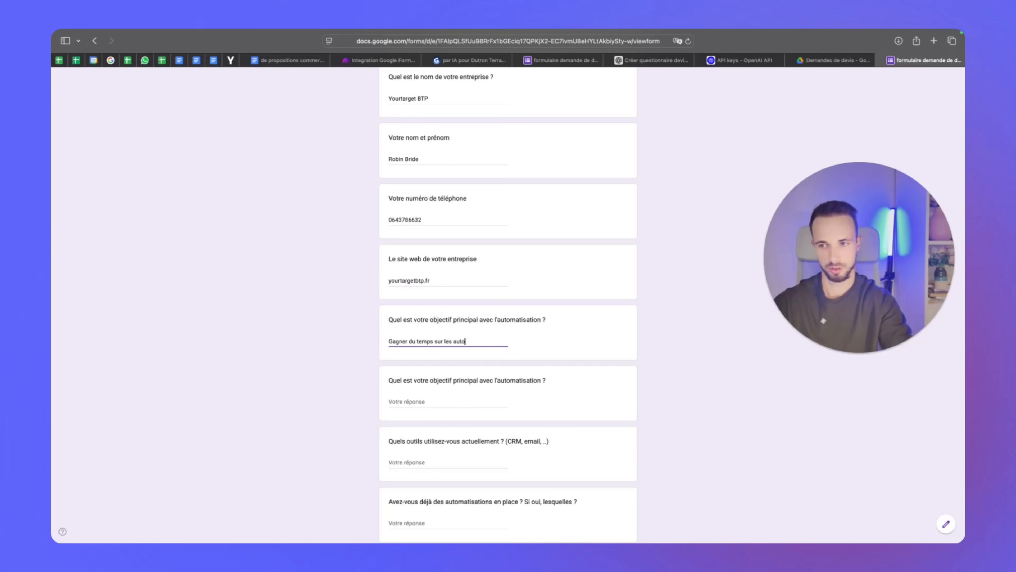
{"action": "key", "text": "BackSpace"}
{"action": "key", "text": "BackSpace"}
{"action": "key", "text": "BackSpace"}
{"action": "key", "text": "BackSpace"}
{"action": "key", "text": "BackSpace"}
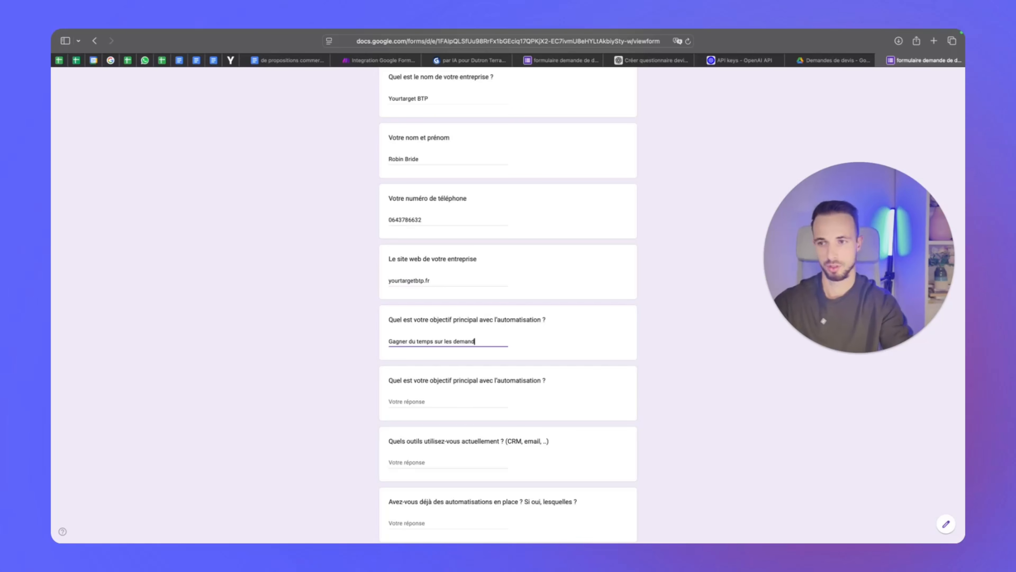
{"action": "type", "text": "pour"}
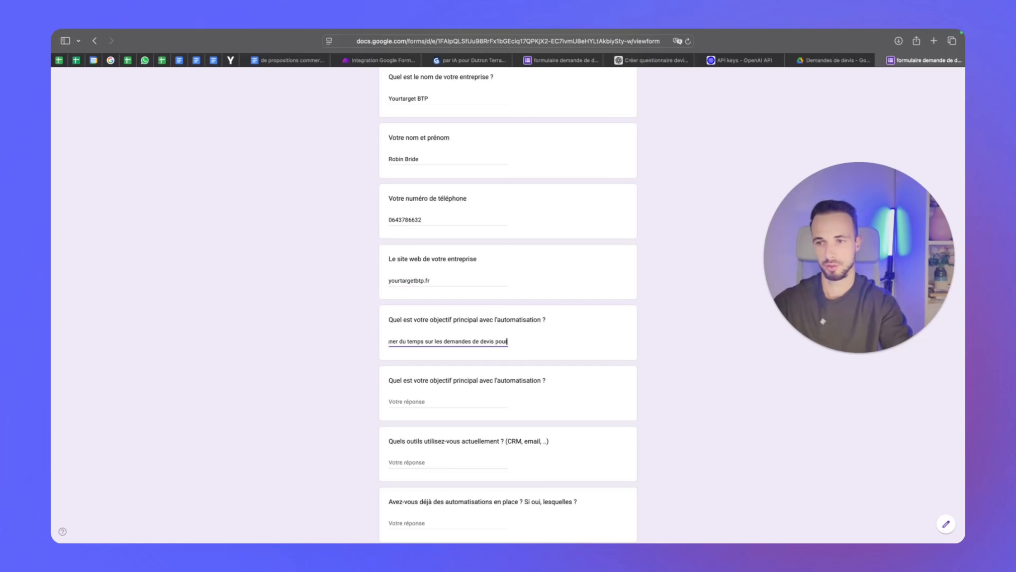
{"action": "type", "text": " des chantiers"}
{"action": "key", "text": "Tab"}
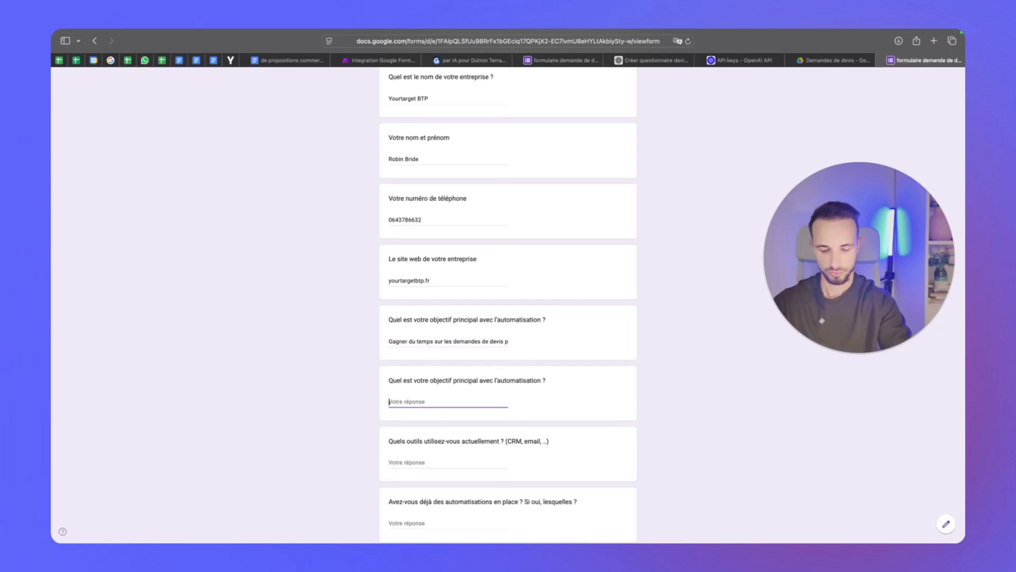
{"action": "type", "text": "Que ma secrét"}
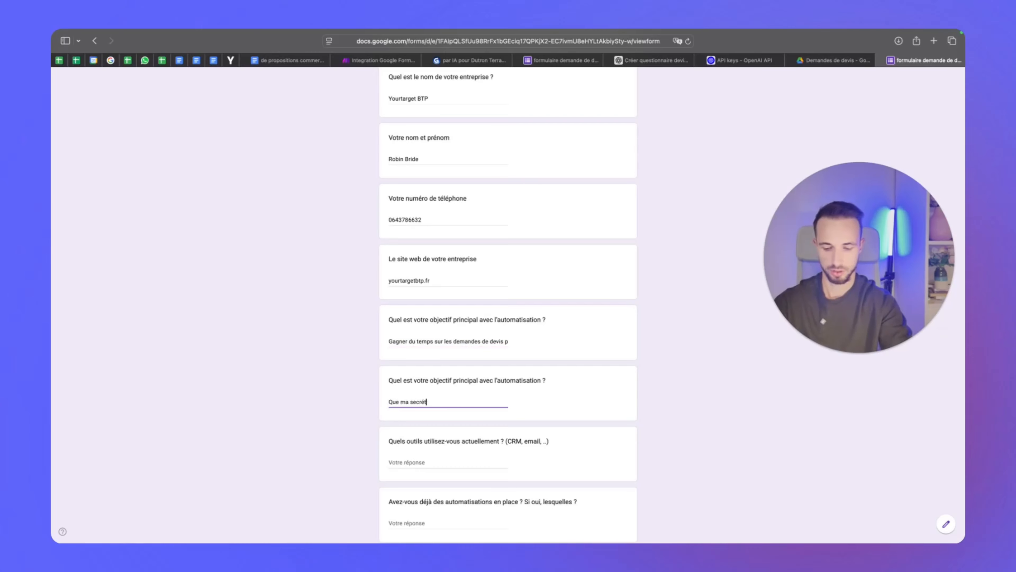
{"action": "type", "text": "aire puiss"}
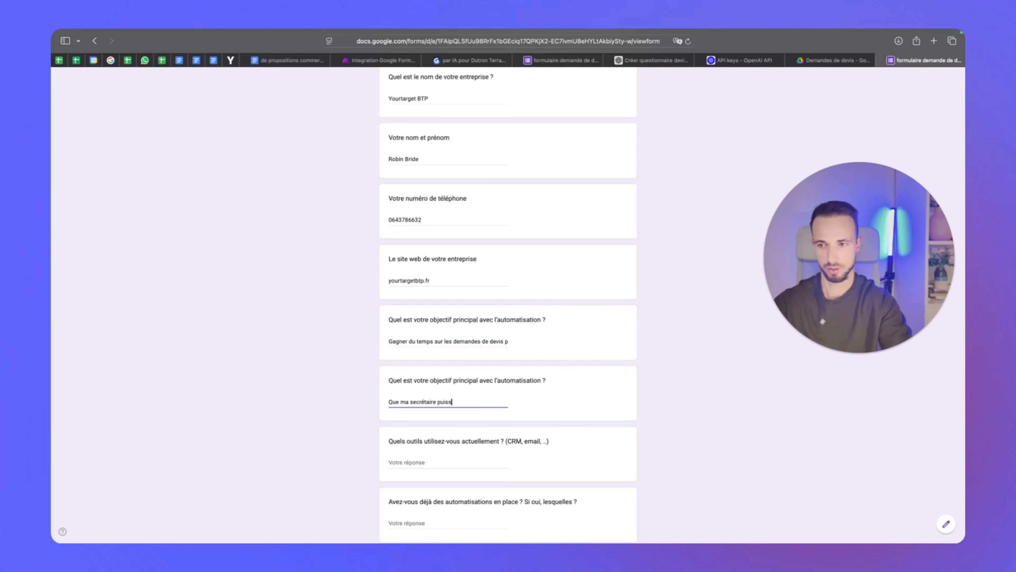
{"action": "type", "text": "e se concentrer su"}
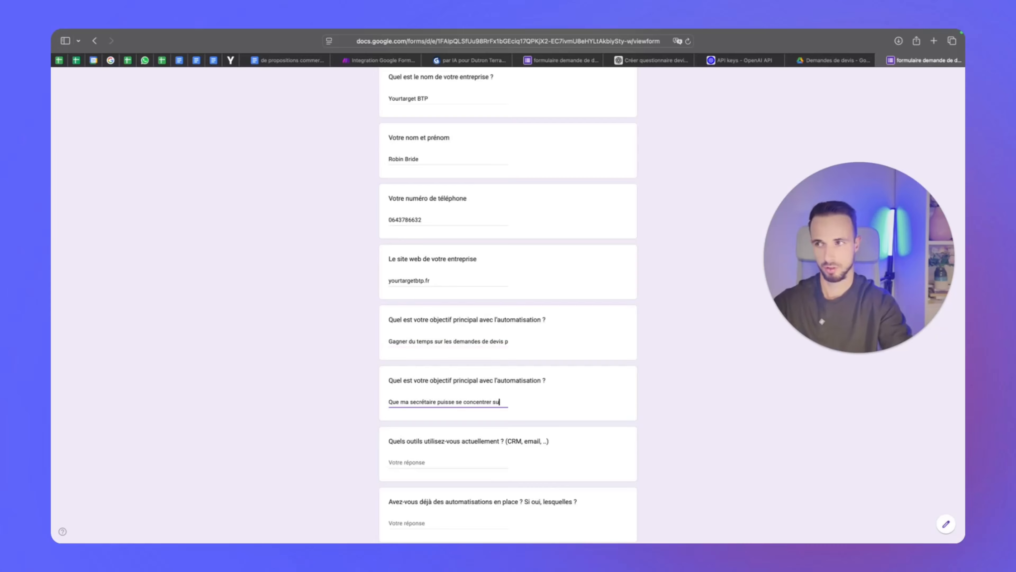
{"action": "type", "text": "r autre chose que"}
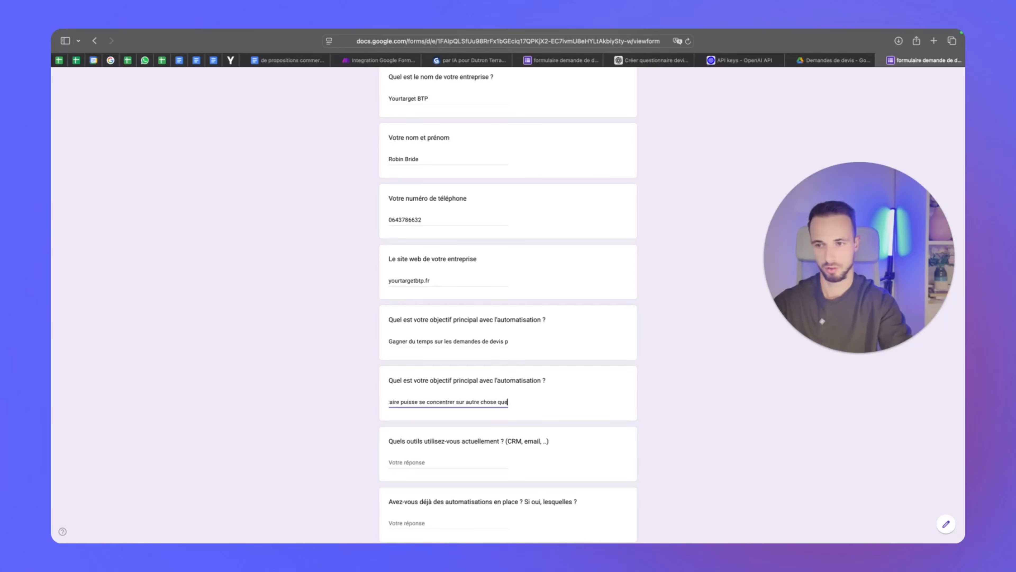
{"action": "type", "text": " les demandes de"}
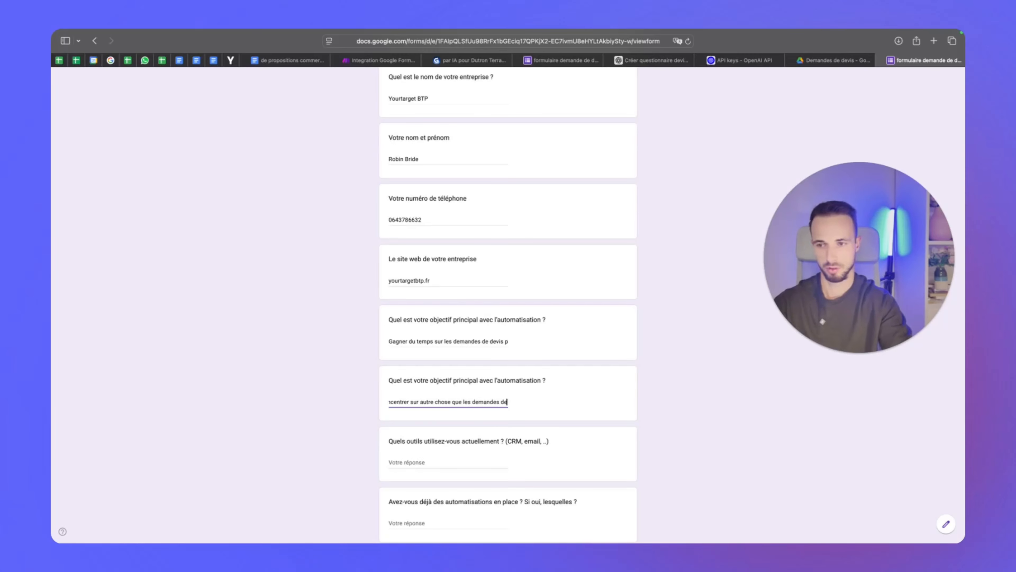
{"action": "type", "text": " devis"}
Answer tools 'logiciel métier et gmail', automations 'non aucune', then pick Centralisation des demandes/données and Au plus vite
{"action": "key", "text": "Tab"}
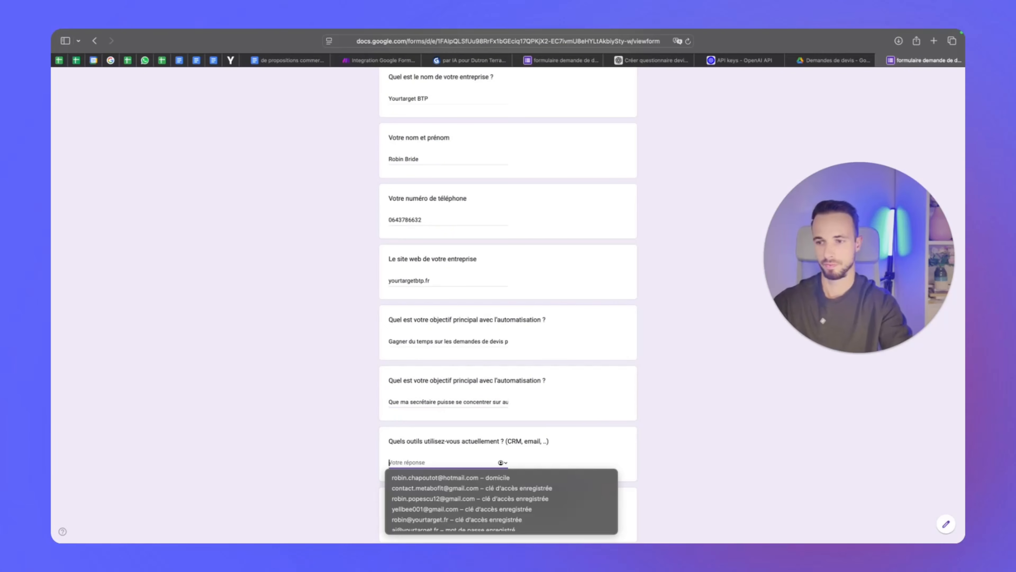
{"action": "type", "text": "logici"}
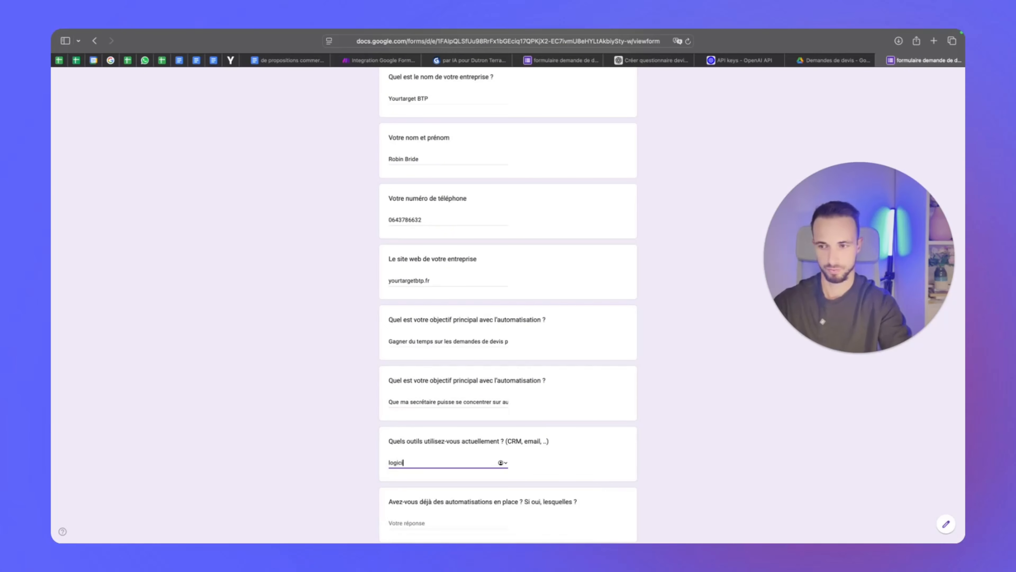
{"action": "type", "text": "el métier et gmail"}
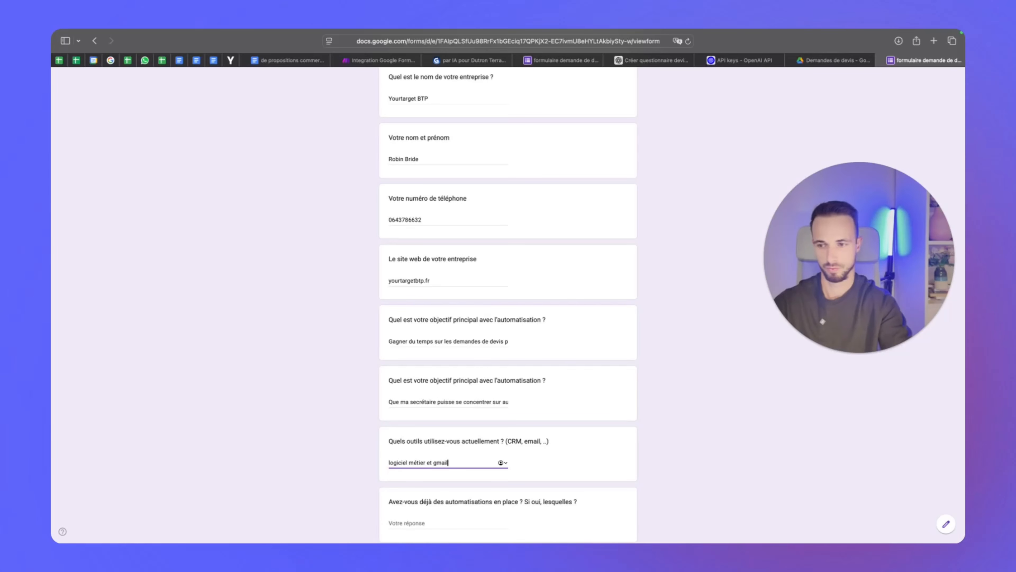
{"action": "key", "text": "Tab"}
{"action": "type", "text": "non au"}
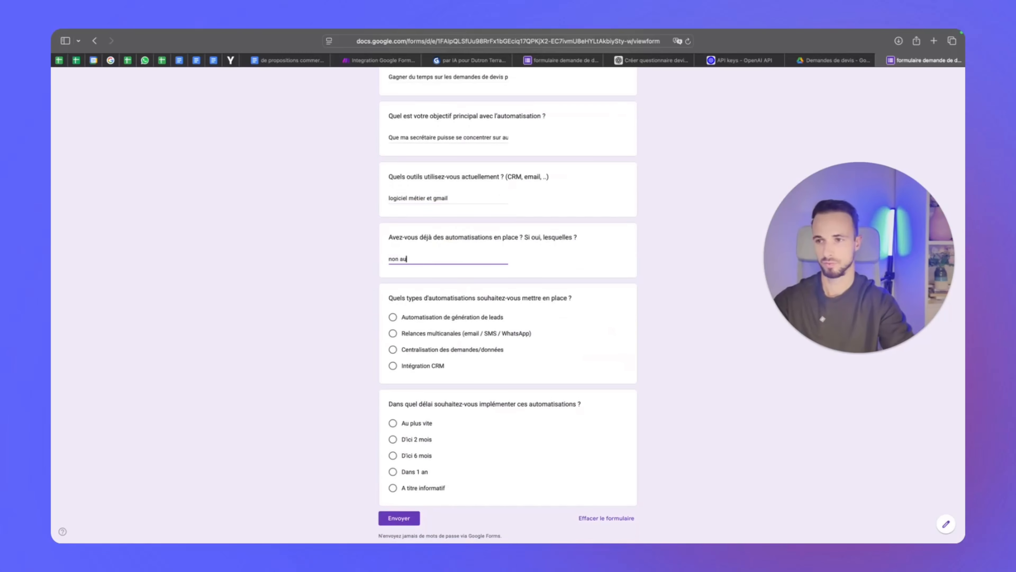
{"action": "type", "text": "cune"}
{"action": "left_click", "coordinate": [451, 351]}
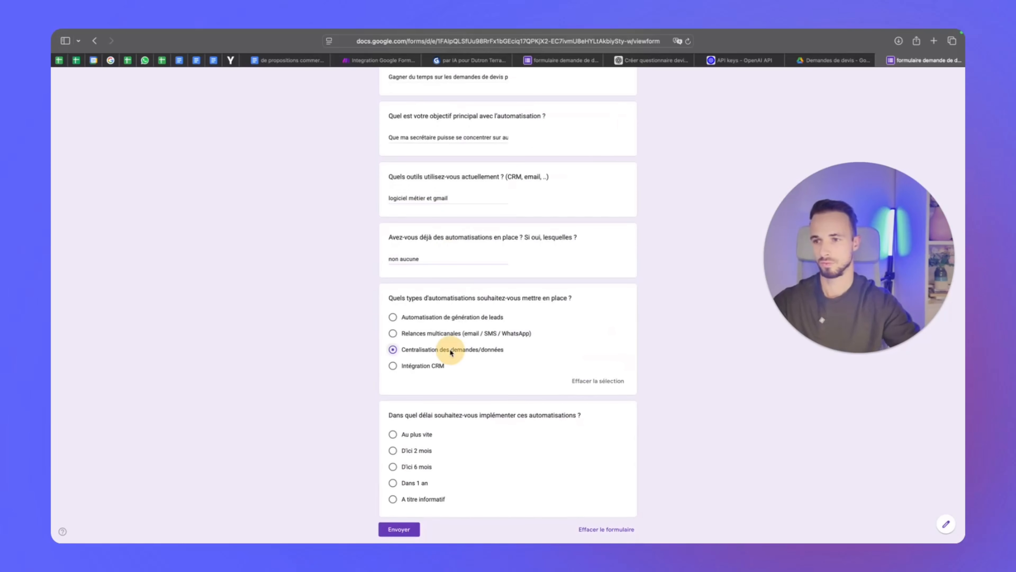
{"action": "scroll", "coordinate": [451, 351], "scroll_direction": "down", "scroll_amount": 3}
{"action": "left_click", "coordinate": [419, 377]}
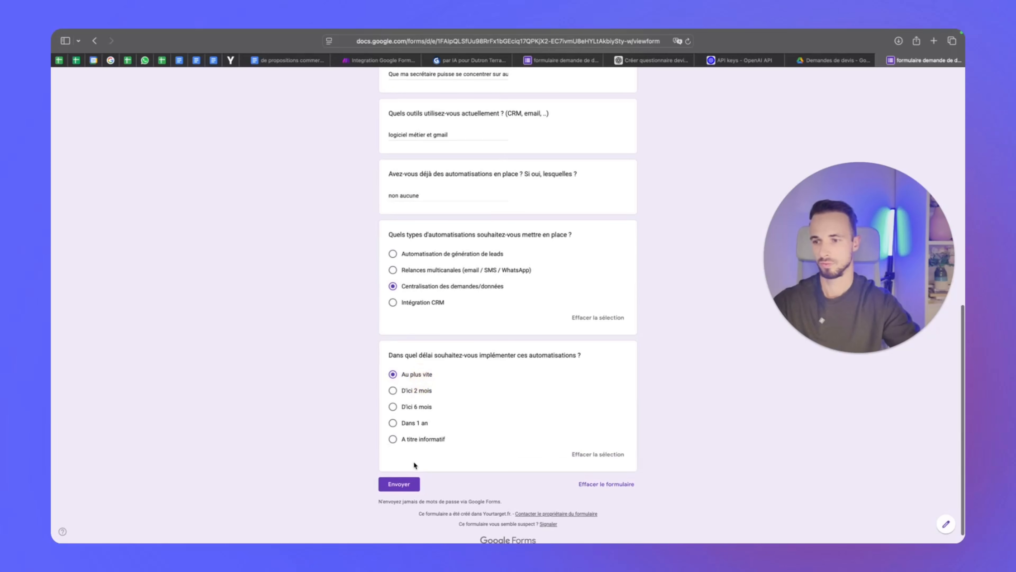